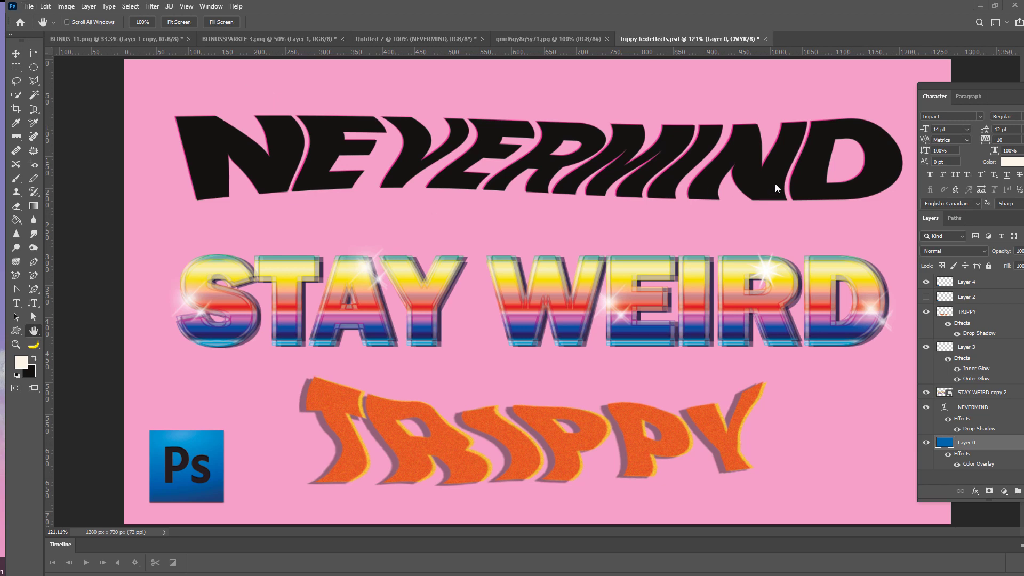
Create a new 1280 x 720 px document at 72 ppi in RGB Color with the Adobe RGB (1998) profile.
click(30, 6)
click(41, 18)
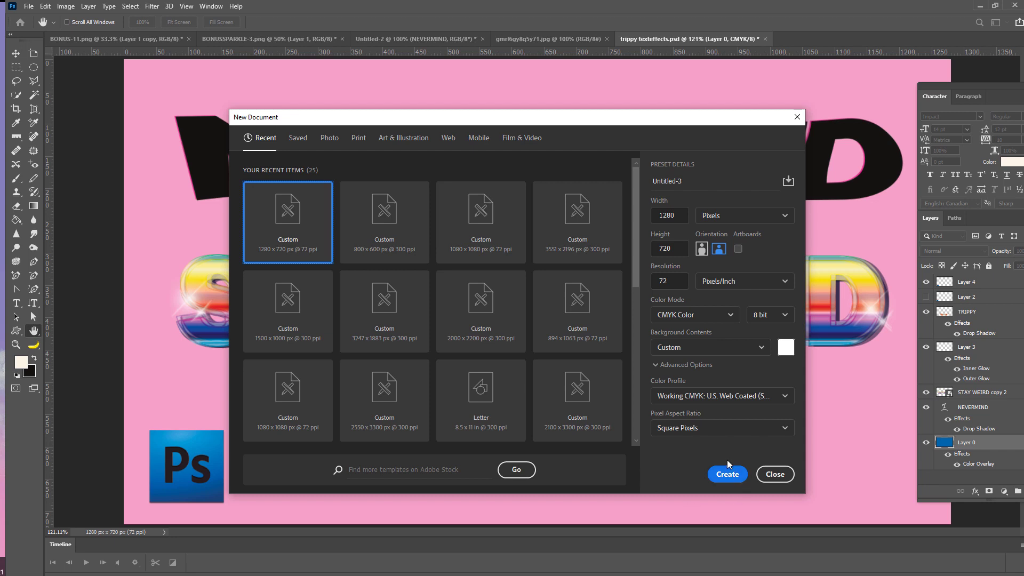
click(724, 397)
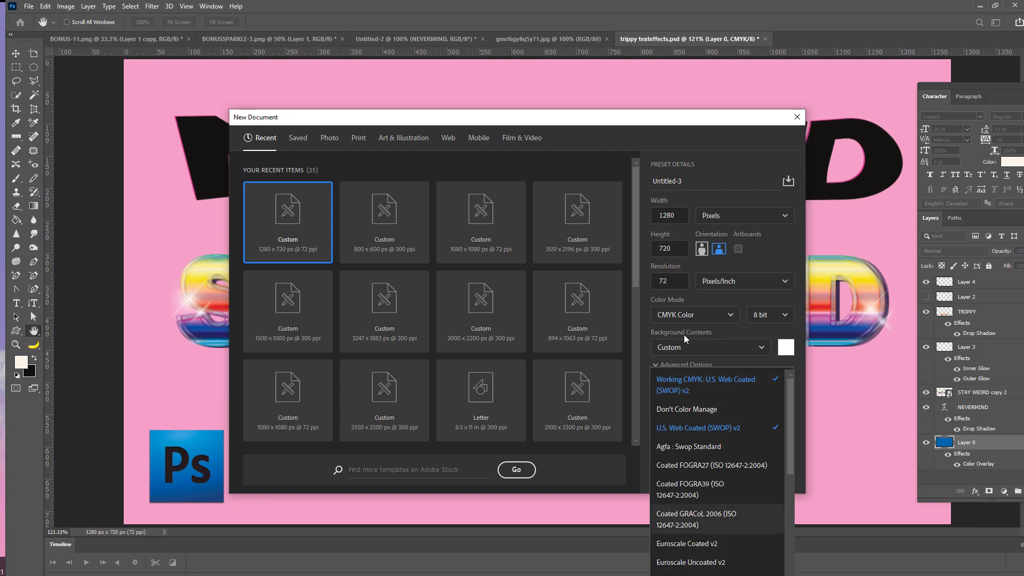
click(681, 313)
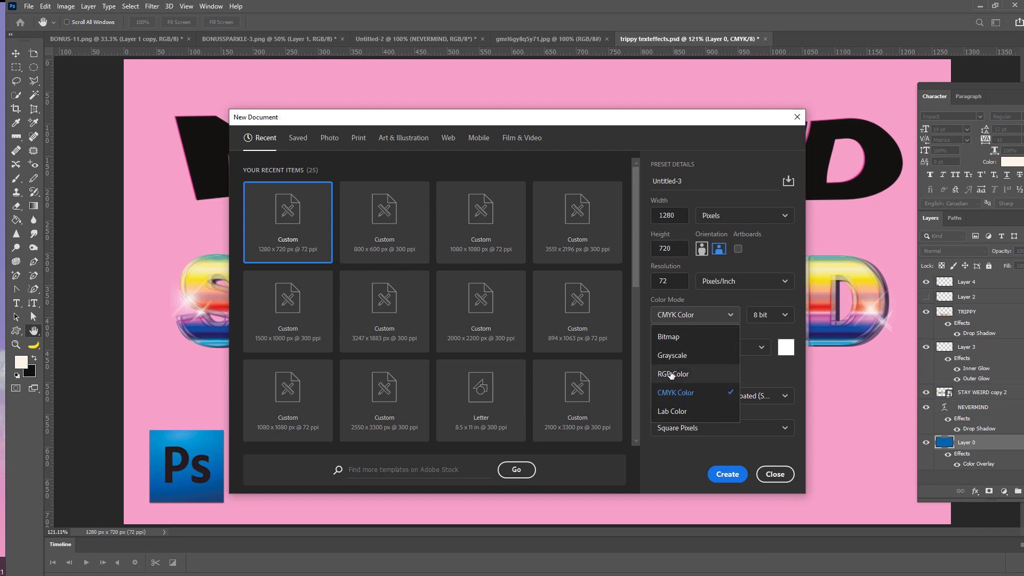
click(671, 375)
click(720, 397)
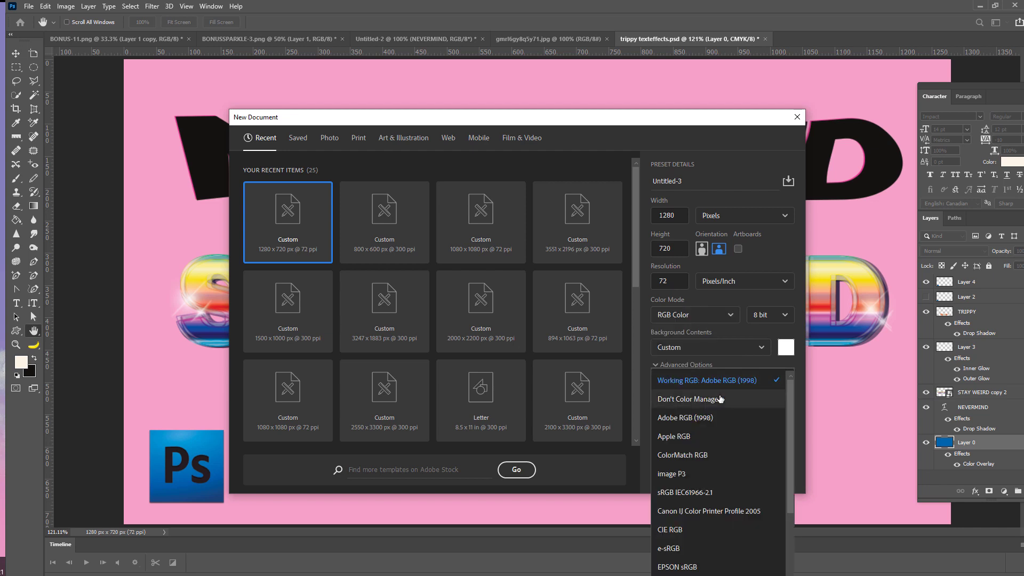
click(695, 418)
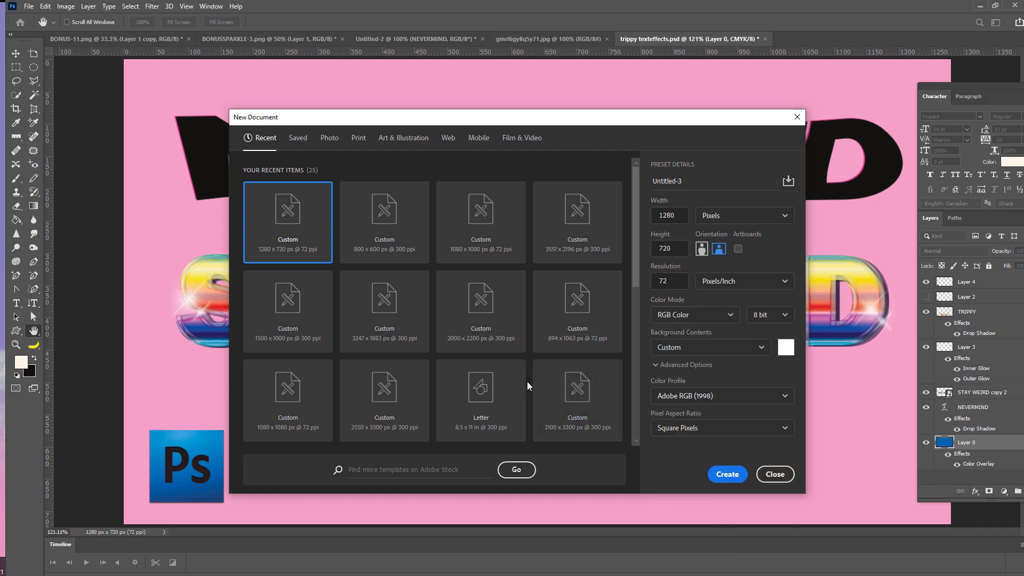
click(725, 475)
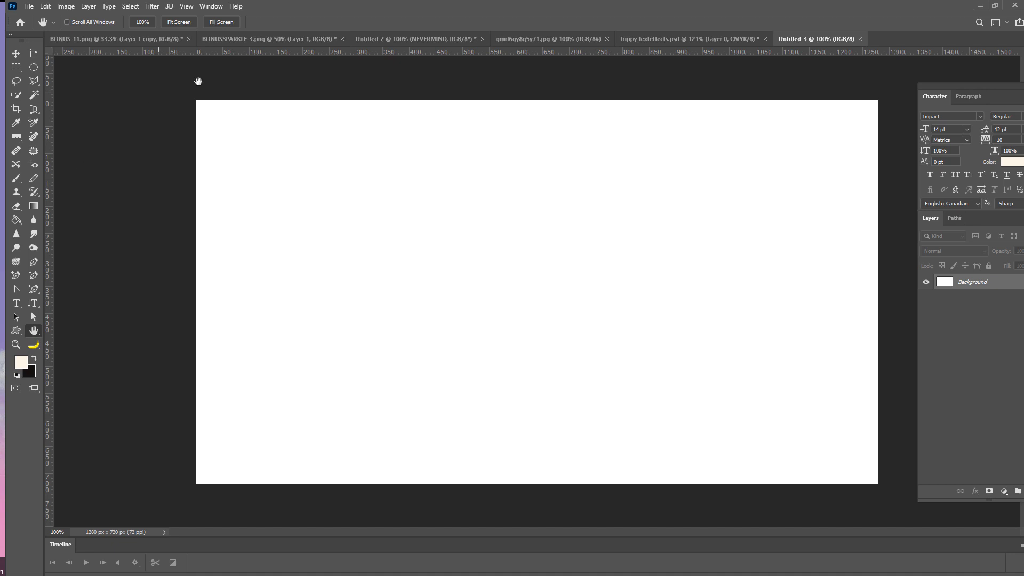
Sample the pink backdrop of trippy texteffects.psd as the background color (#e0a0c3).
click(650, 41)
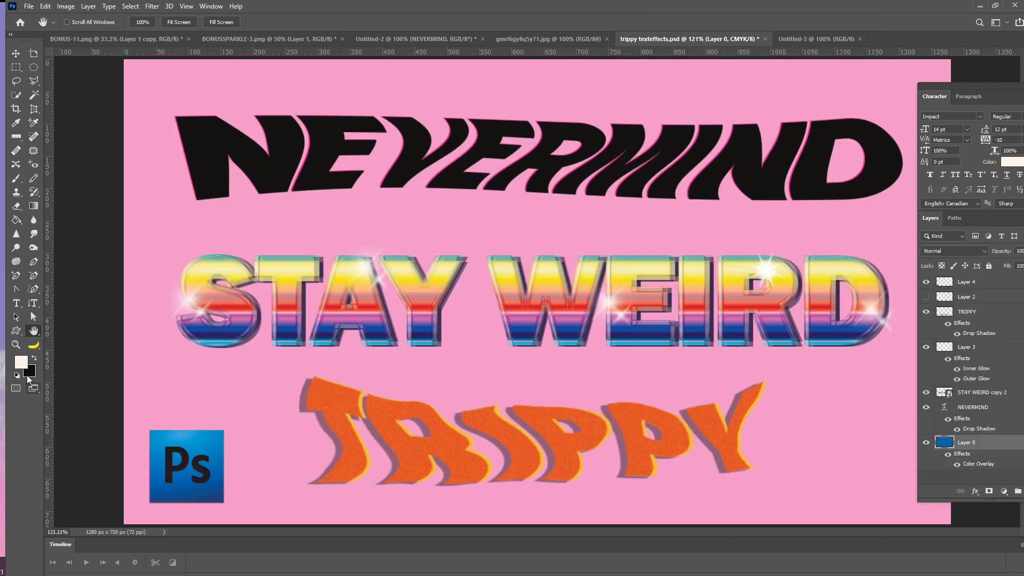
click(29, 372)
click(332, 209)
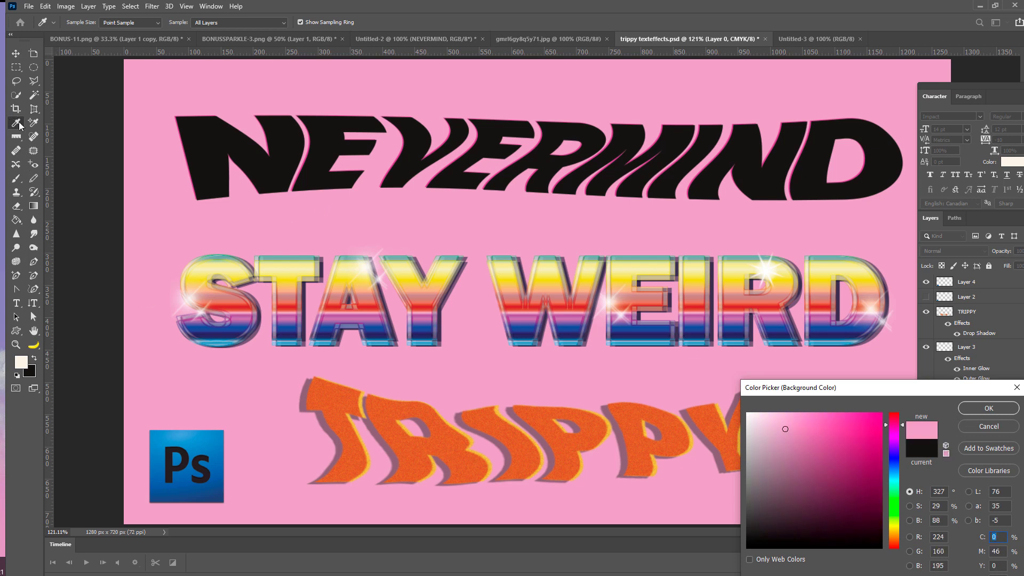
drag(23, 39, 123, 50)
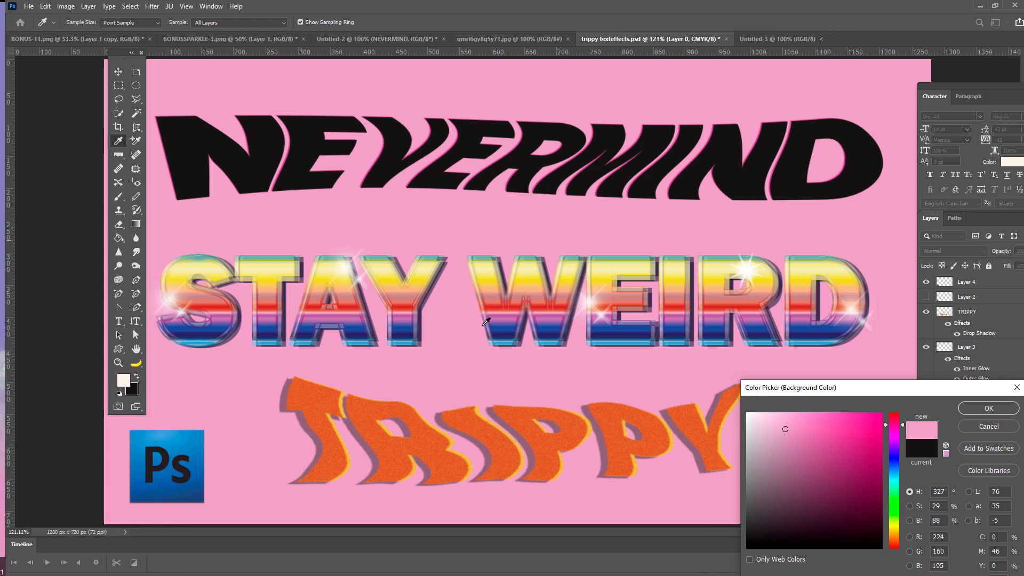
drag(906, 389, 709, 339)
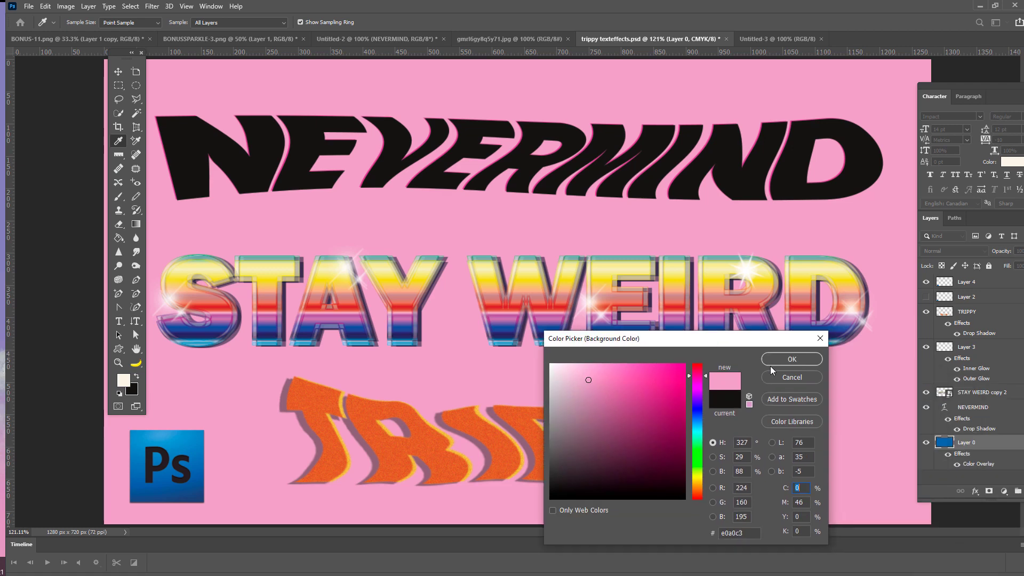
click(774, 362)
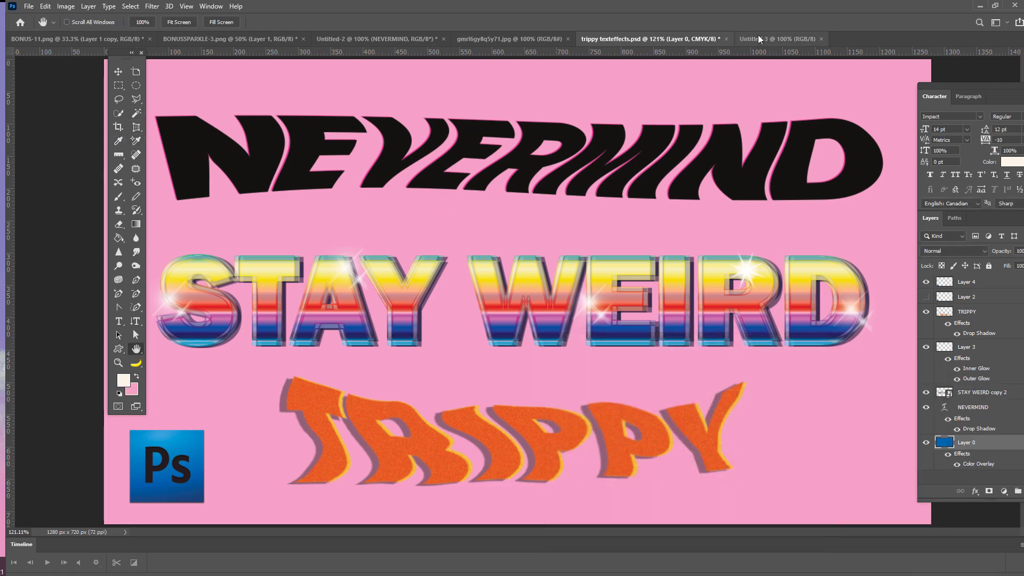
In the new Untitled-3 document, unlock the Background layer and fill it with the pink background color.
click(759, 39)
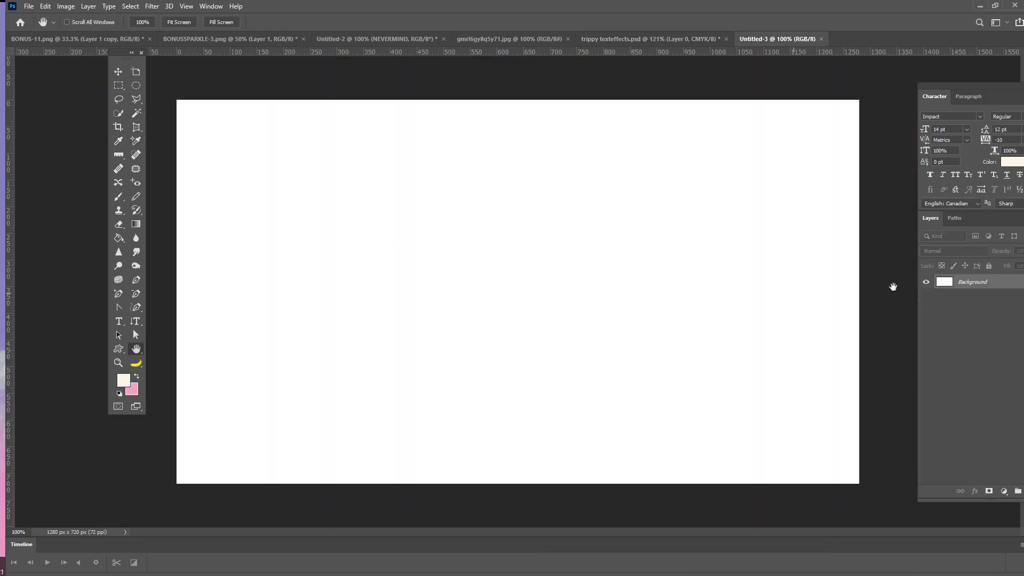
drag(960, 87, 813, 78)
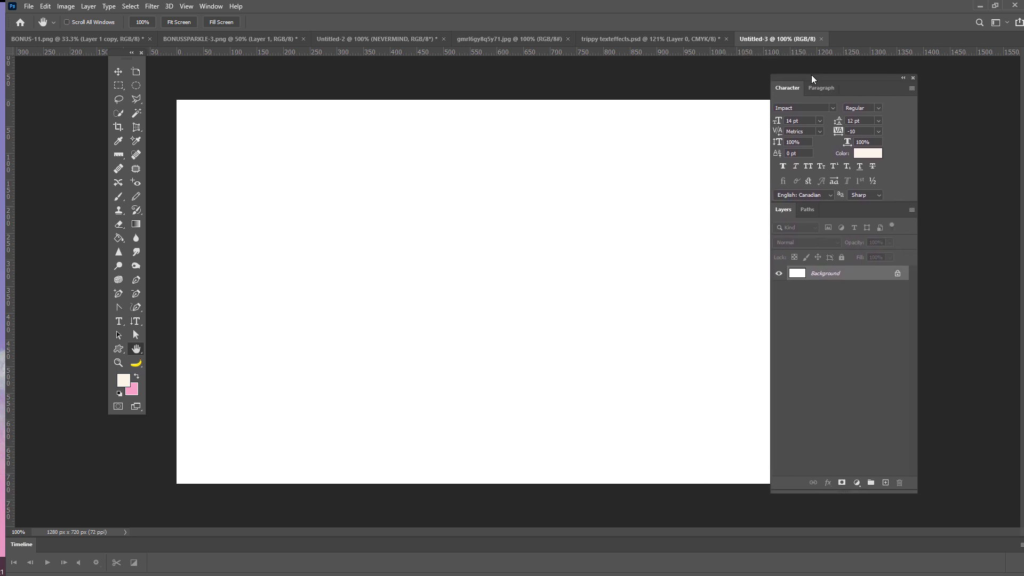
click(897, 273)
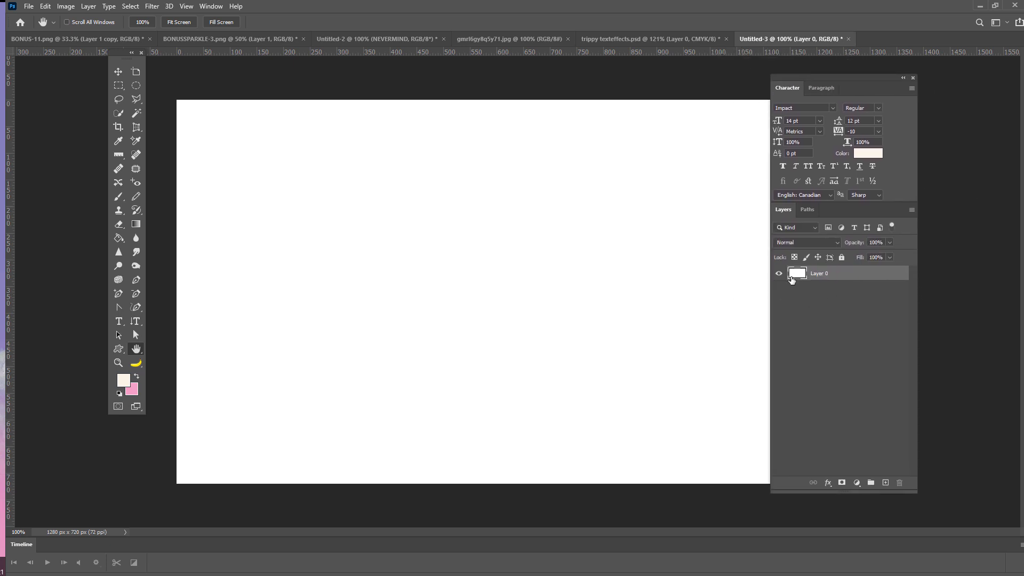
click(210, 6)
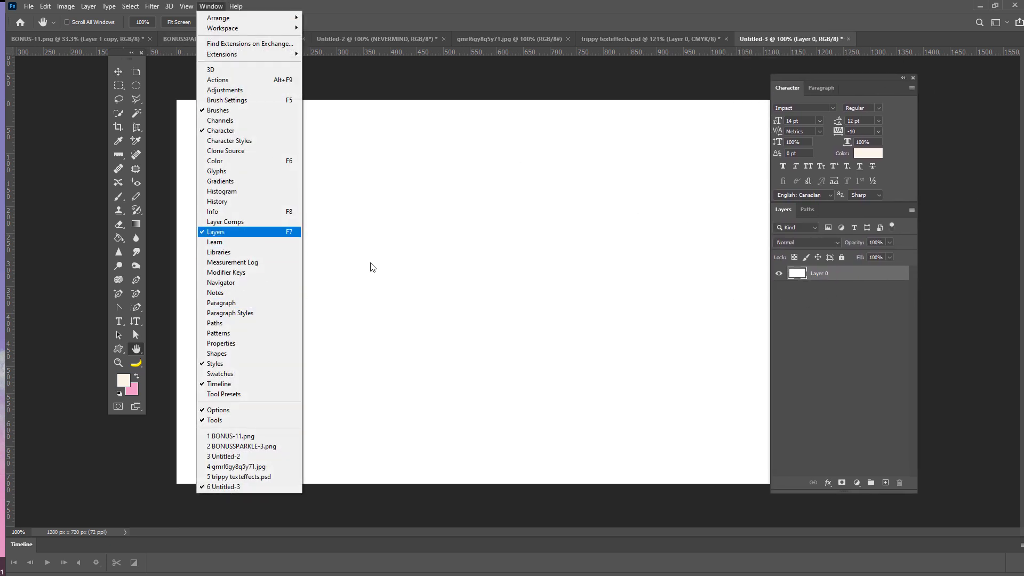
click(823, 275)
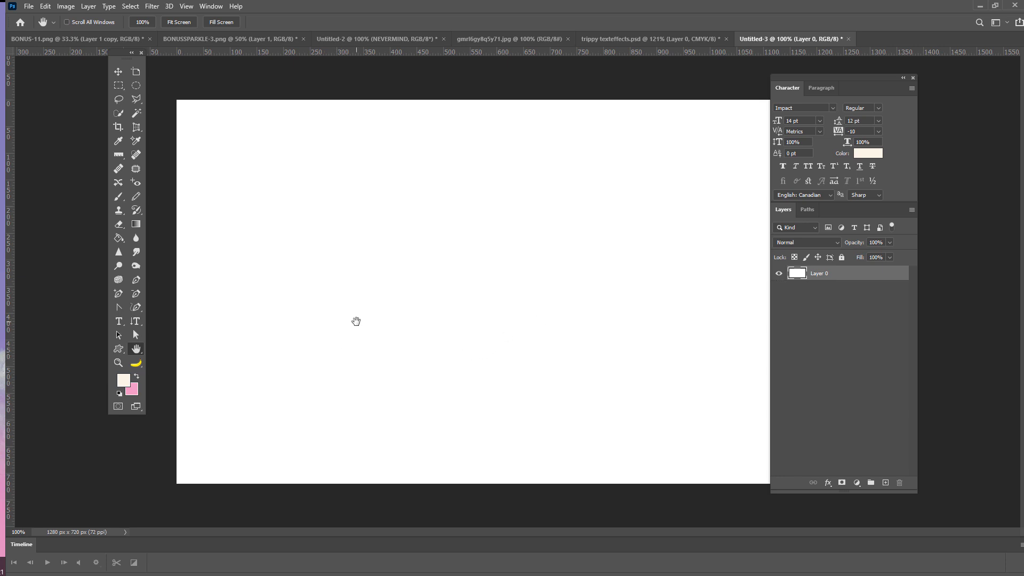
key(ctrl+BackSpace)
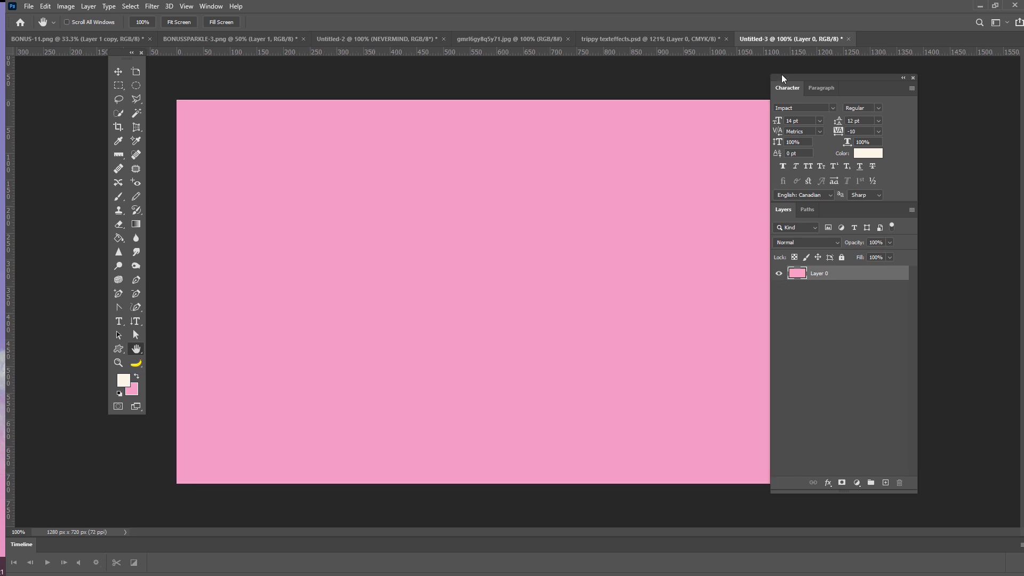
drag(783, 78, 894, 82)
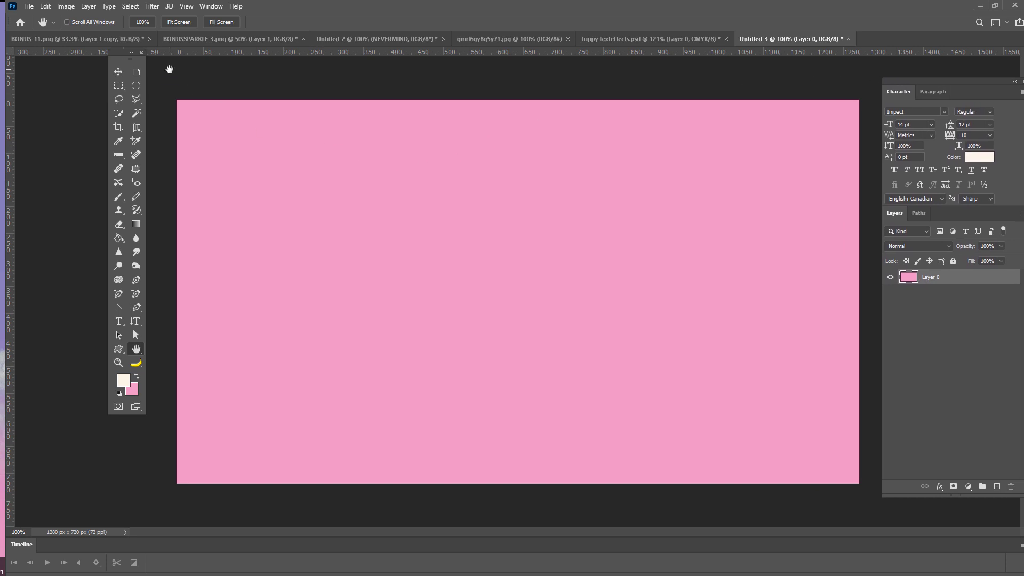
Add 7.26% uniform, non-monochromatic noise to the pink layer.
click(151, 7)
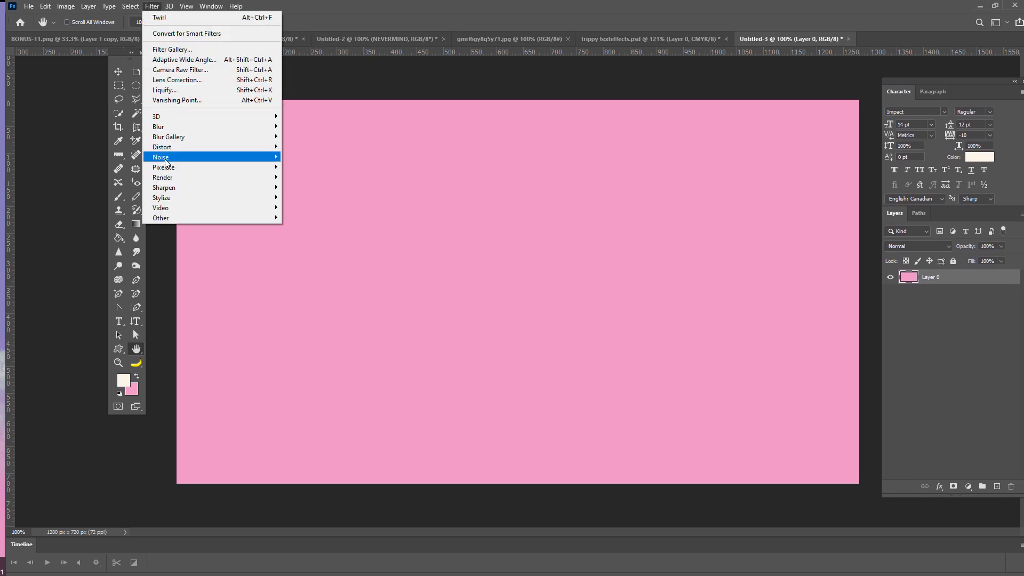
click(305, 157)
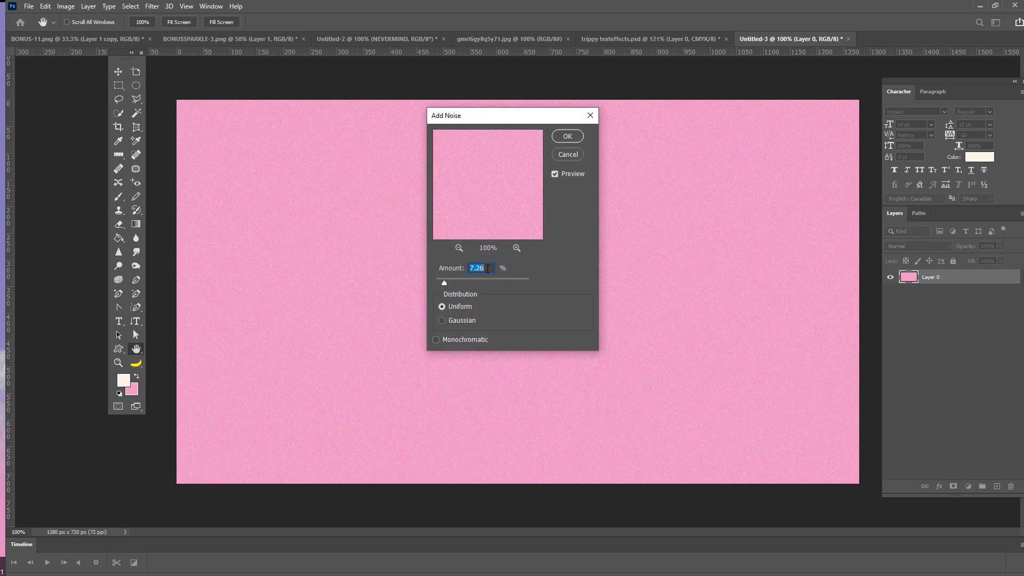
click(567, 136)
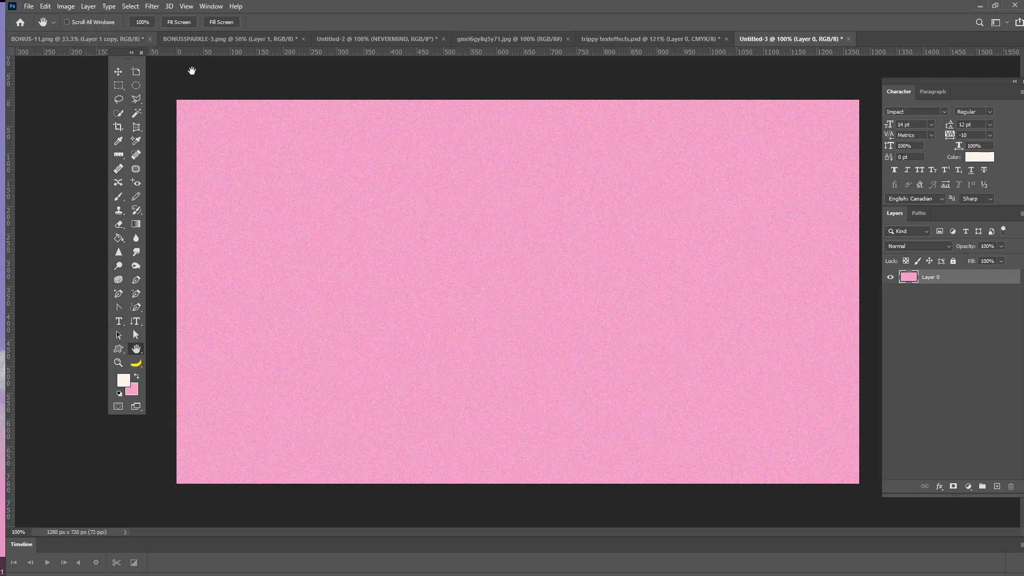
Add a text layer reading NEVERMIND in the upper part of the canvas.
click(118, 321)
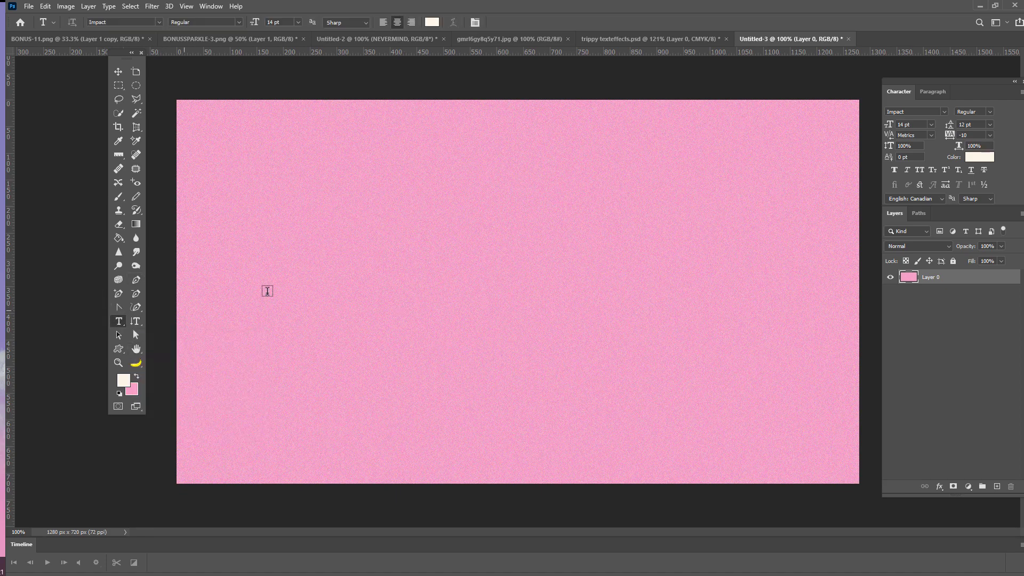
click(400, 239)
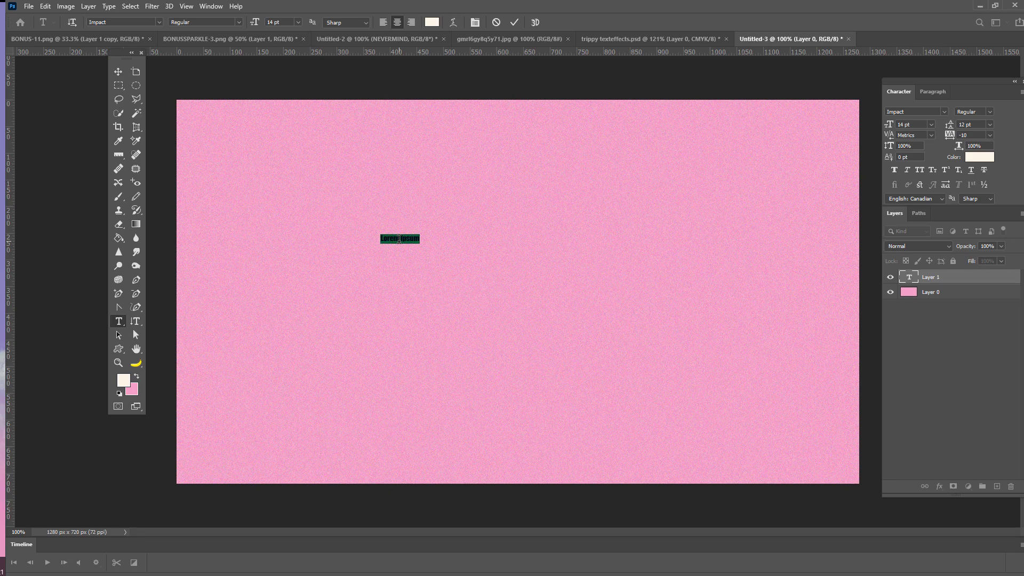
text(NEVERMIND)
Color the NEVERMIND text dark navy (#050f2d).
double_click(414, 238)
click(124, 380)
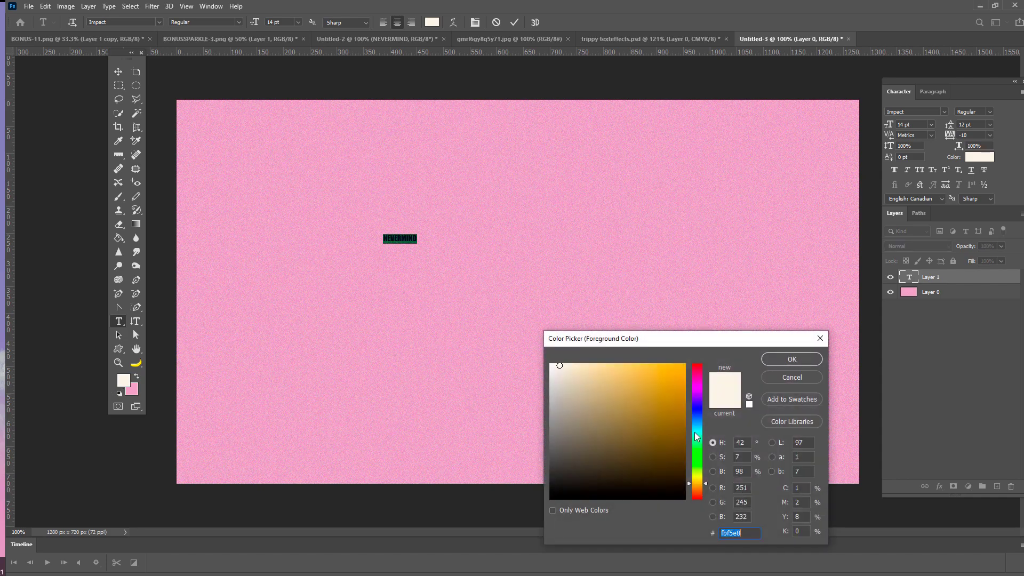
click(698, 414)
drag(648, 472, 669, 475)
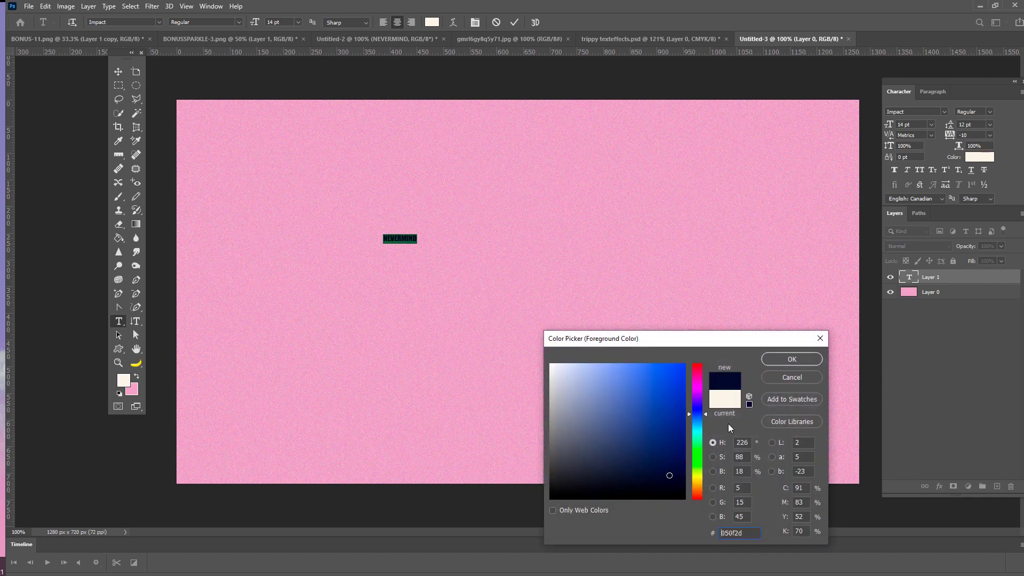
click(791, 360)
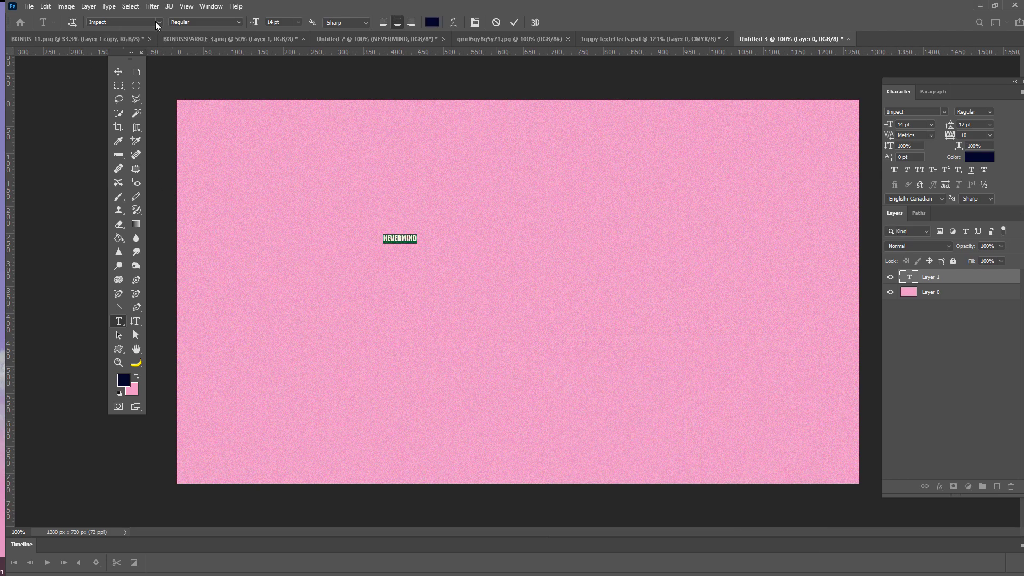
Set the NEVERMIND text's font to Franklin Gothic Heavy Regular.
click(134, 22)
text(FRA)
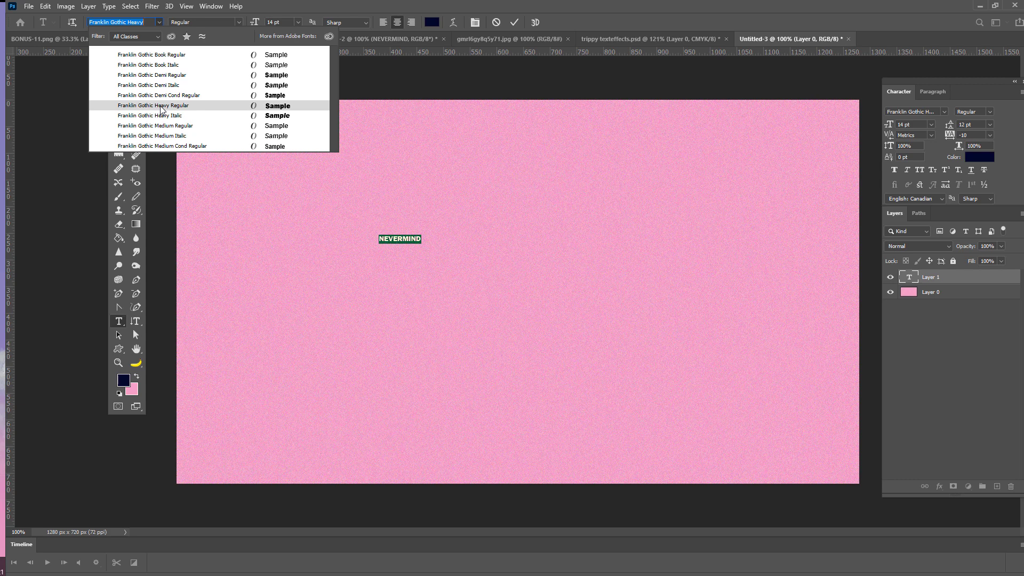
click(161, 106)
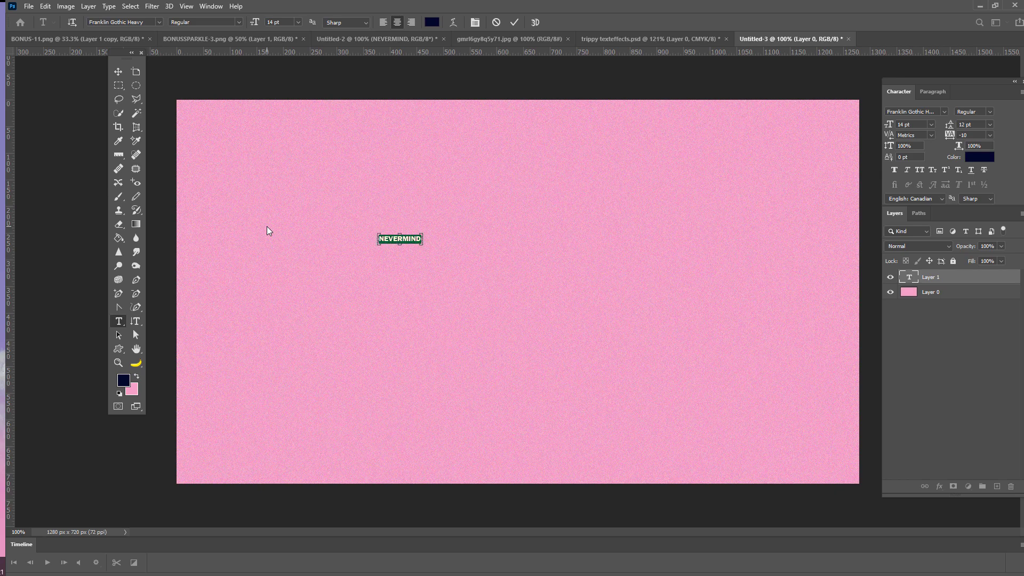
Free-transform the NEVERMIND text to about 180 pt so it spans the upper part of the canvas.
key(ctrl+t)
click(118, 71)
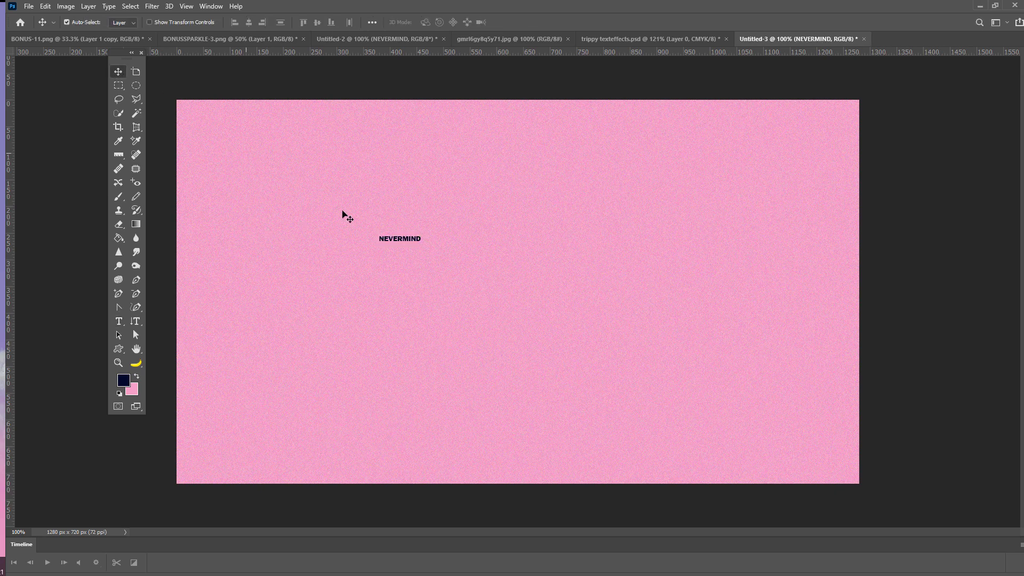
key(ctrl+t)
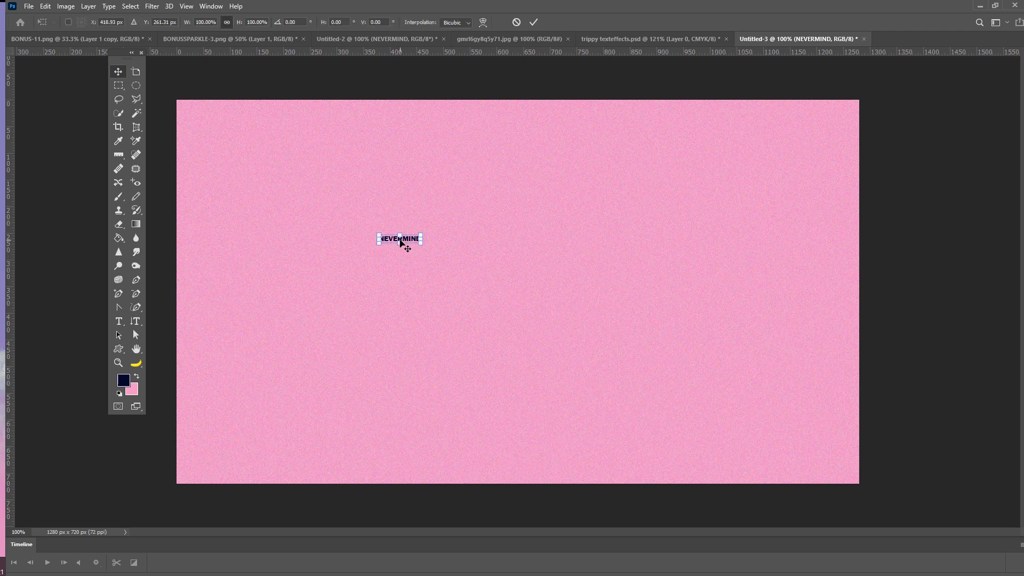
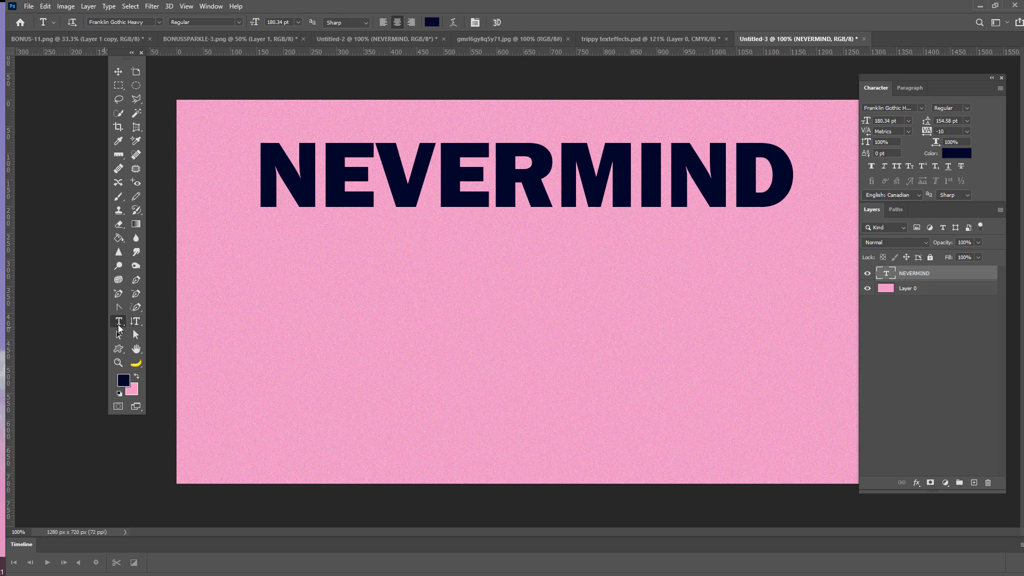
Warp the NEVERMIND text with the Twist style at +50% bend and no horizontal or vertical distortion.
click(453, 21)
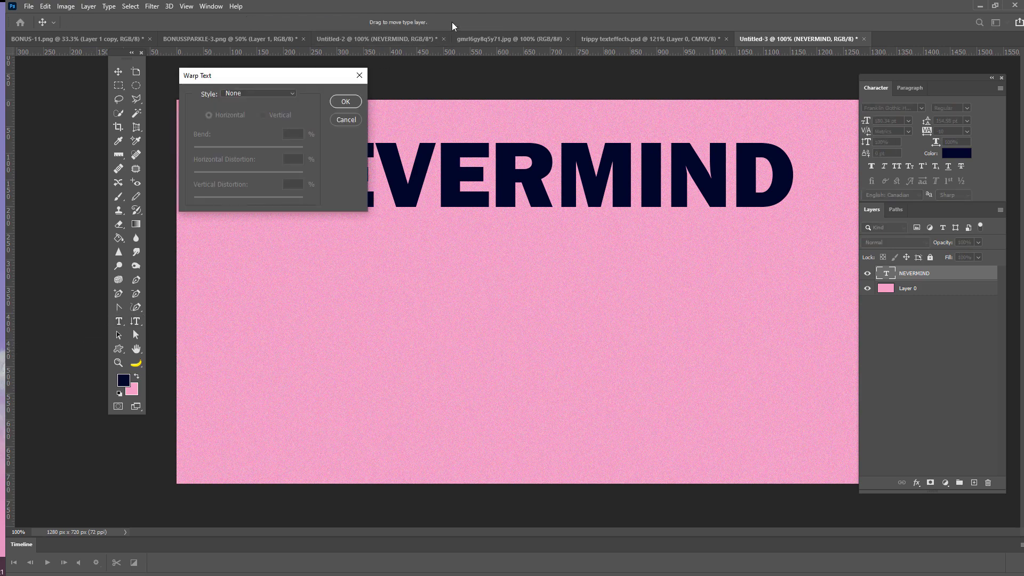
click(258, 92)
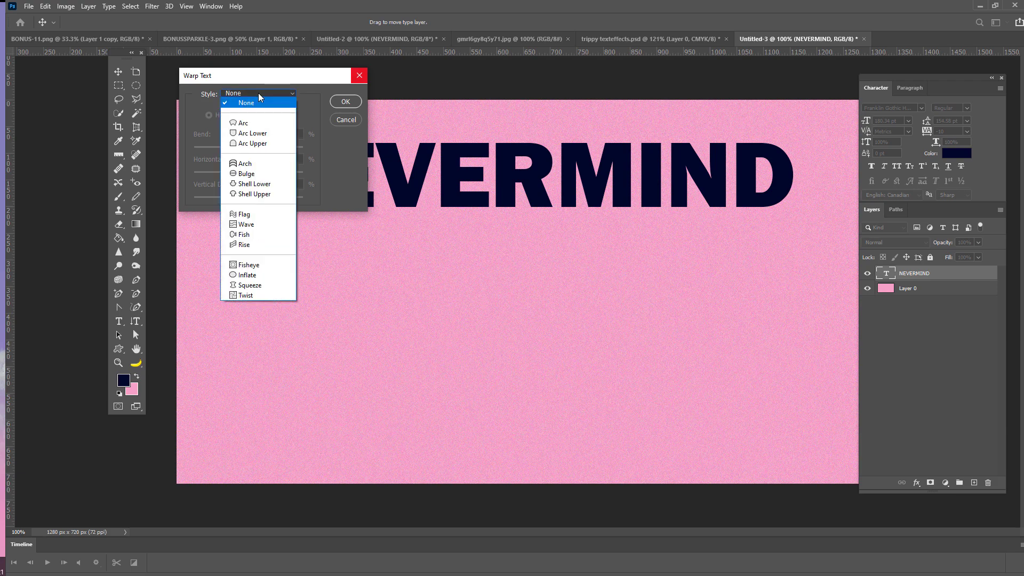
click(255, 295)
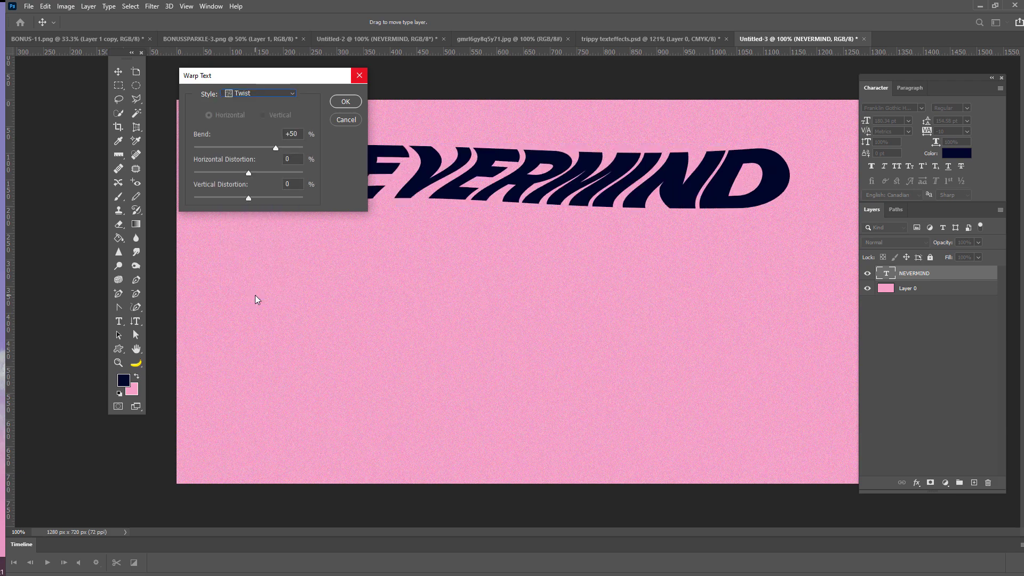
drag(282, 78, 347, 230)
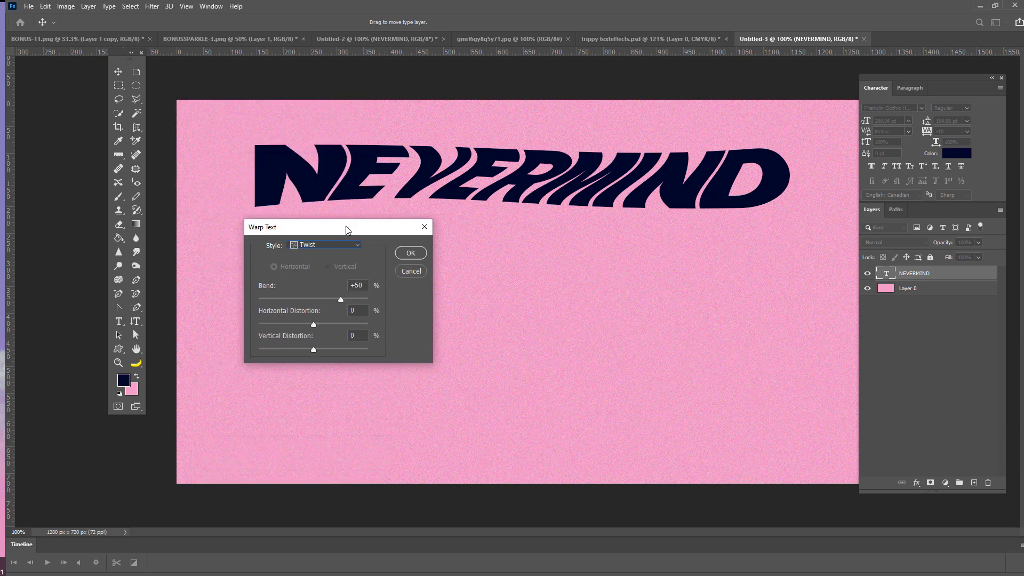
click(411, 253)
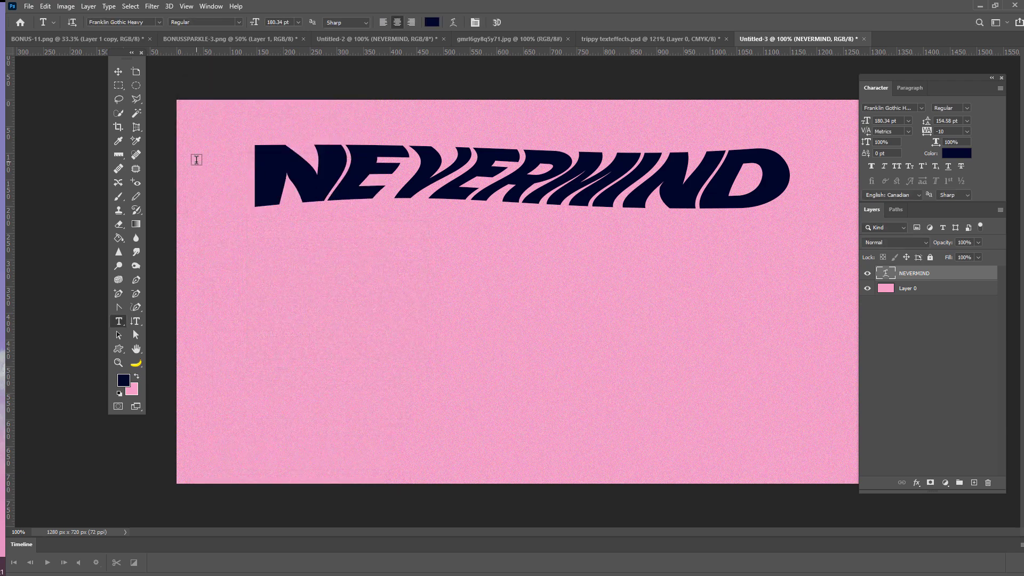
Add a pink Multiply drop shadow to NEVERMIND with 100% opacity, -26° angle, 2 px distance, 33% spread and 0 px size.
click(917, 484)
click(938, 575)
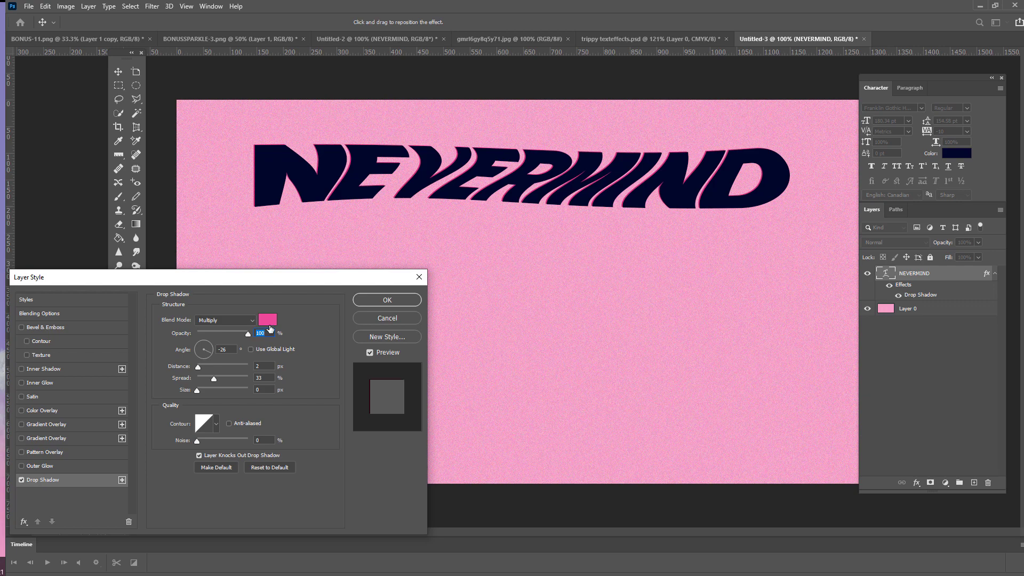
click(371, 301)
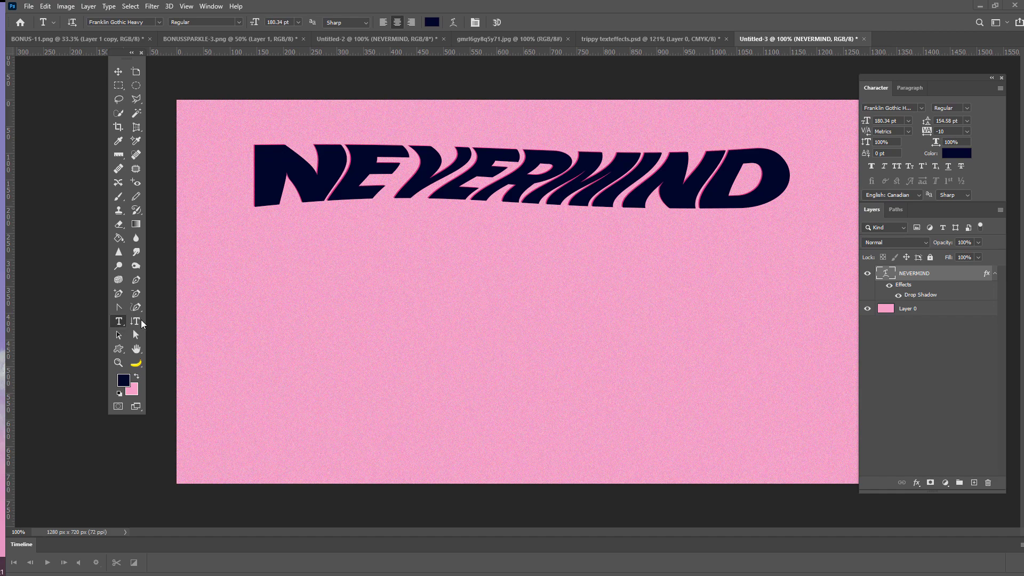
Add a second text layer reading STAY WEIRD below the NEVERMIND title.
click(455, 313)
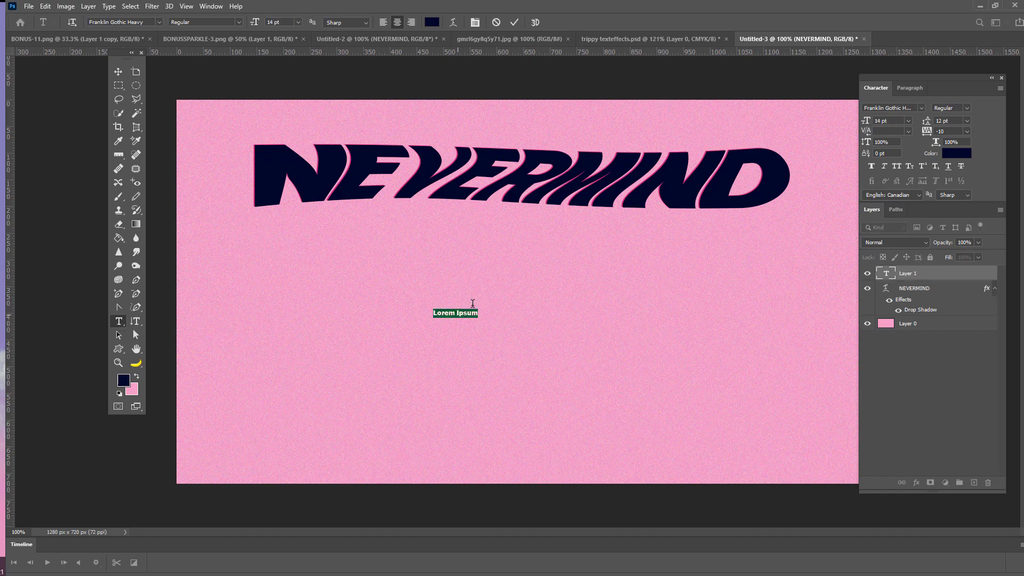
click(118, 71)
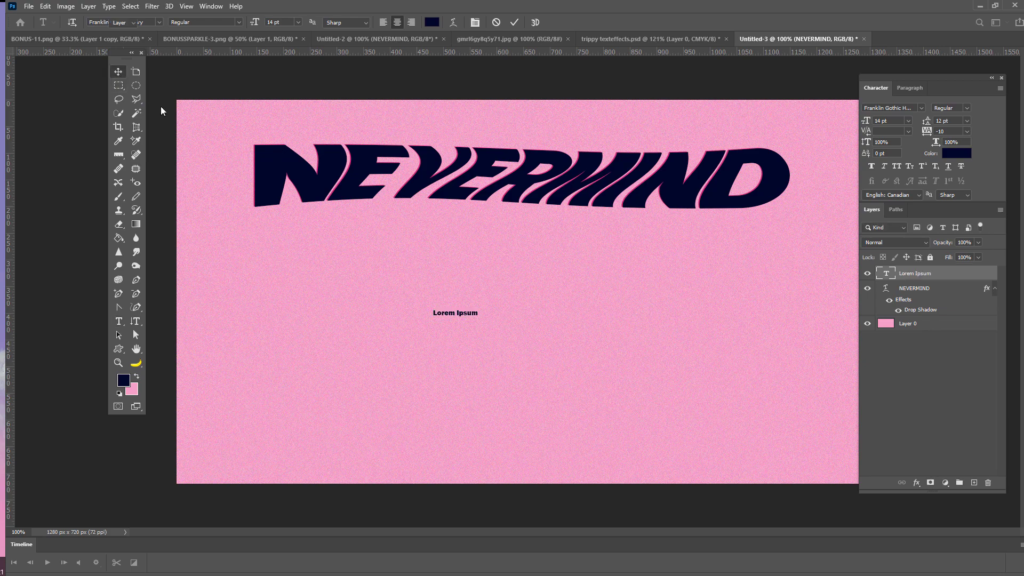
right_click(450, 316)
click(469, 318)
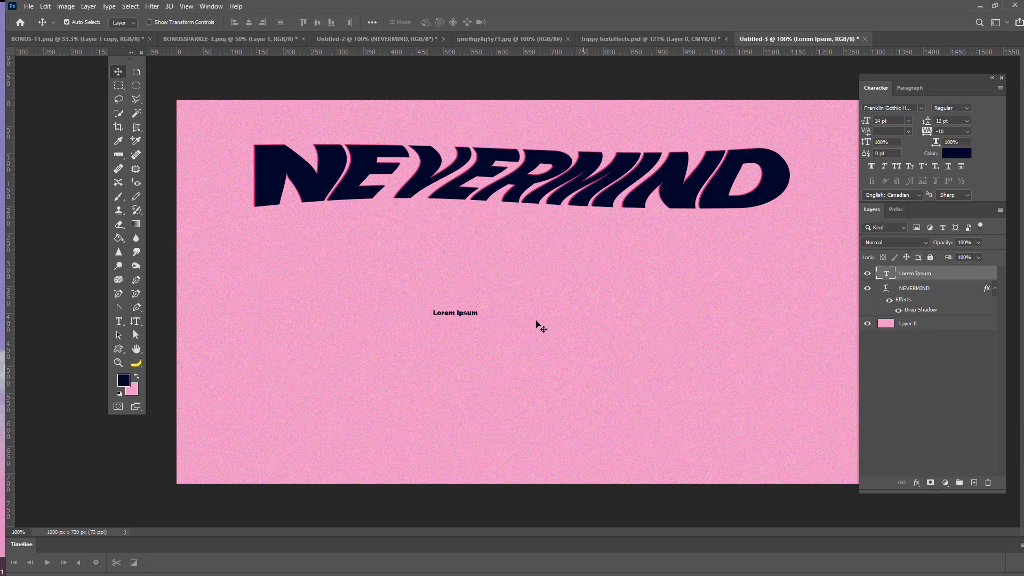
click(118, 321)
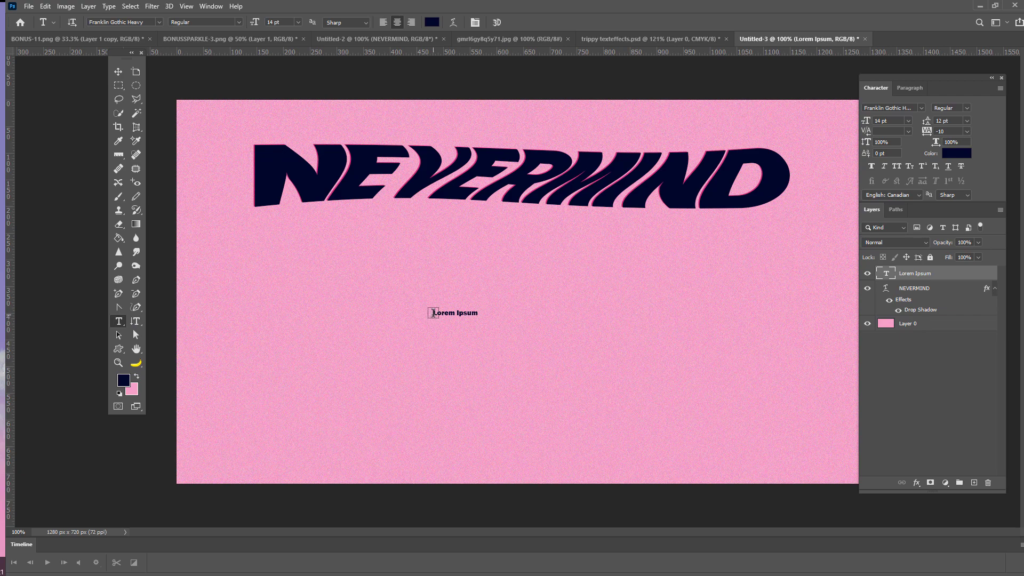
drag(433, 313, 523, 320)
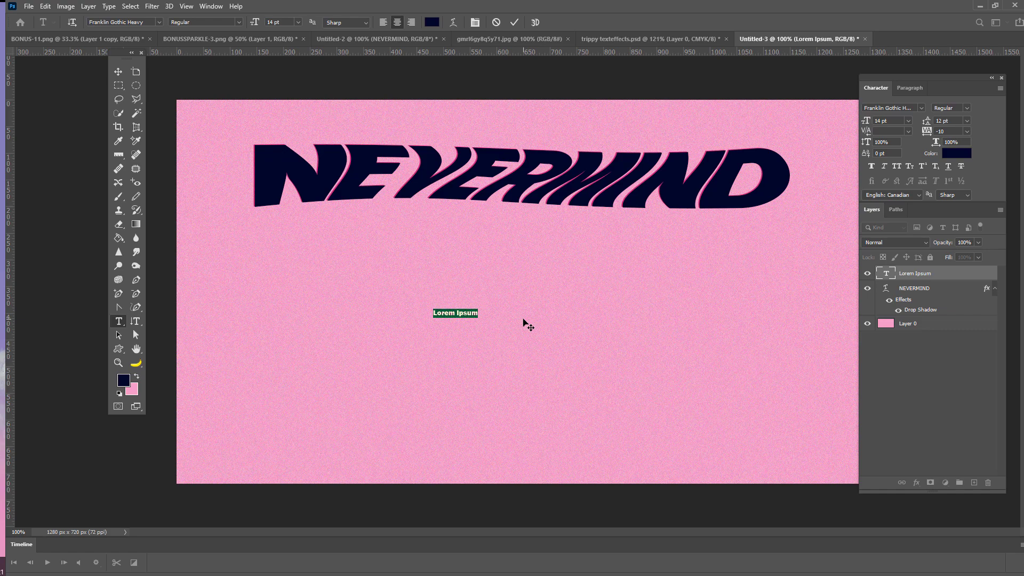
text(STAY WEIRD)
click(118, 72)
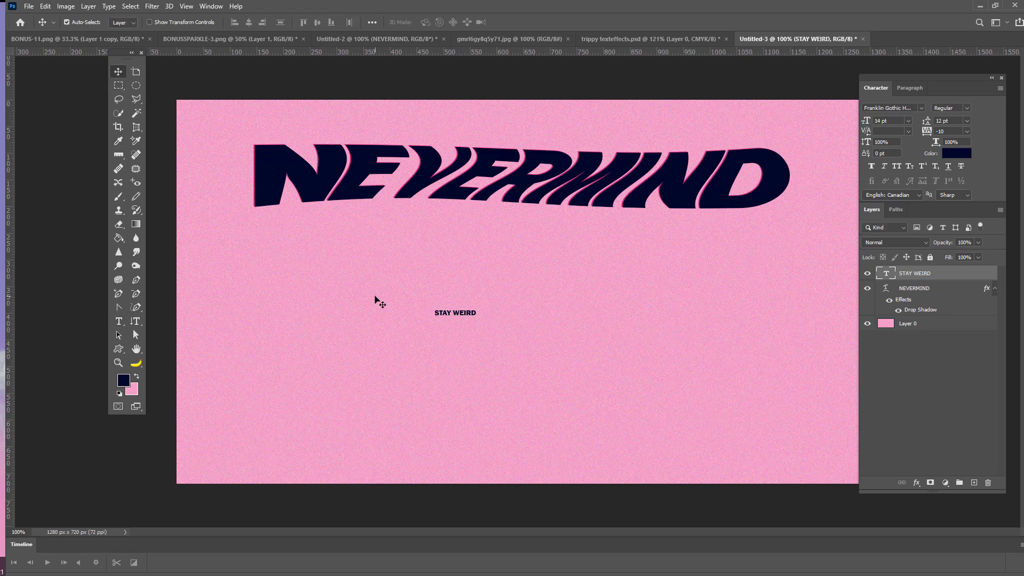
Free-transform the STAY WEIRD text to about 199 pt and position it beneath NEVERMIND.
drag(377, 297, 375, 299)
key(ctrl+t)
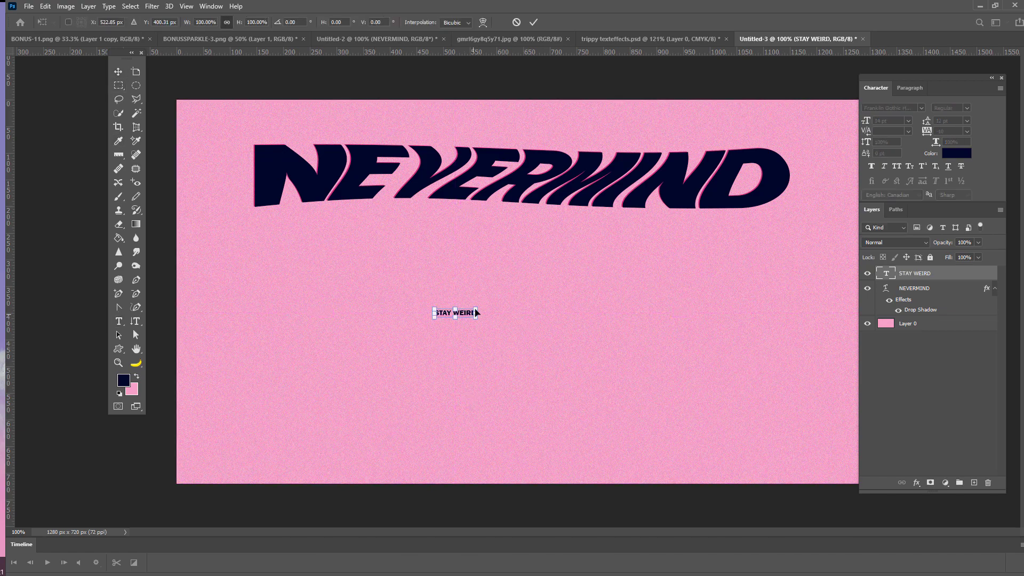
drag(478, 307, 784, 229)
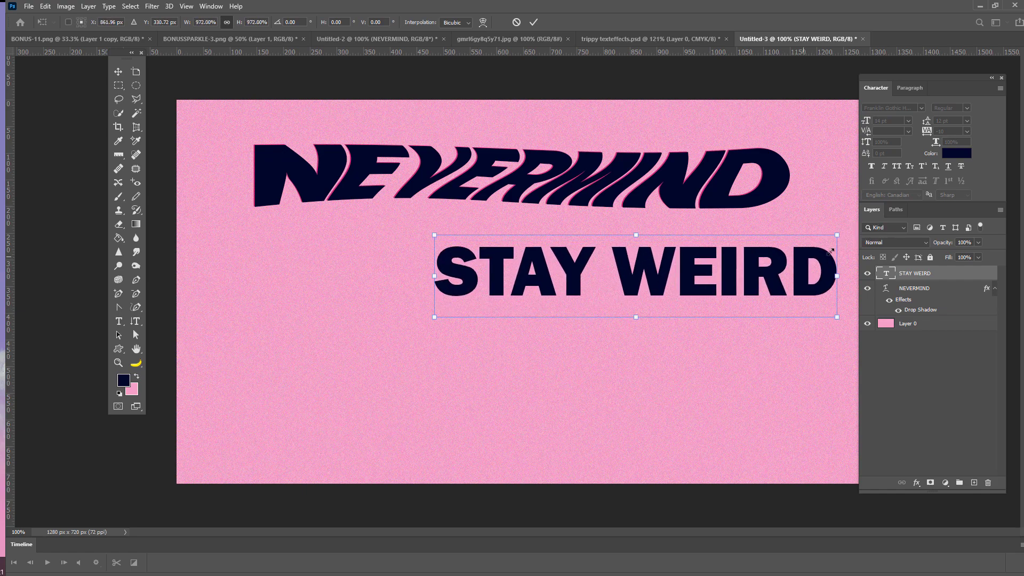
drag(720, 277, 612, 315)
drag(677, 283, 826, 251)
drag(715, 293, 687, 290)
drag(798, 254, 827, 242)
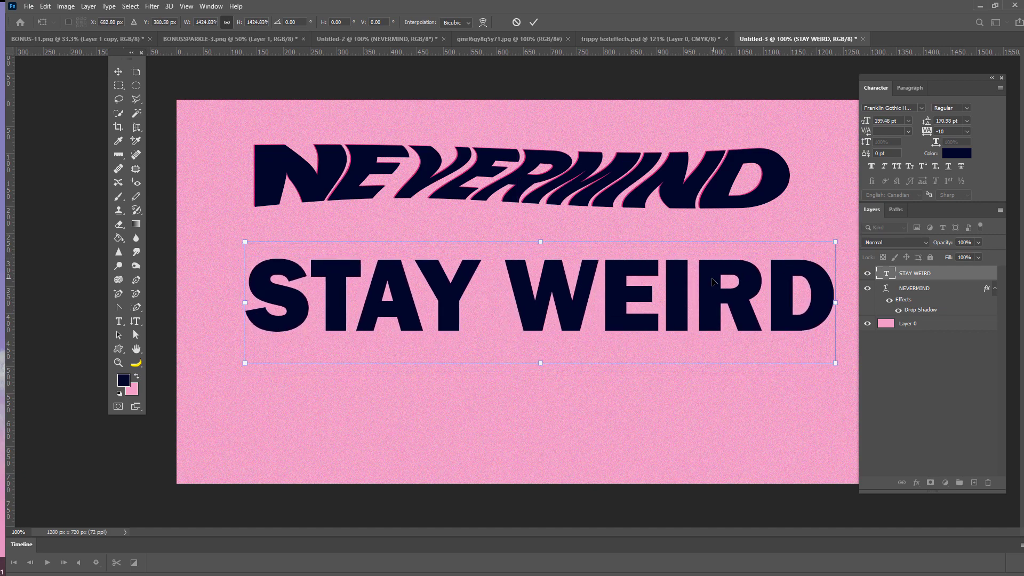
drag(713, 281, 707, 283)
key(Return)
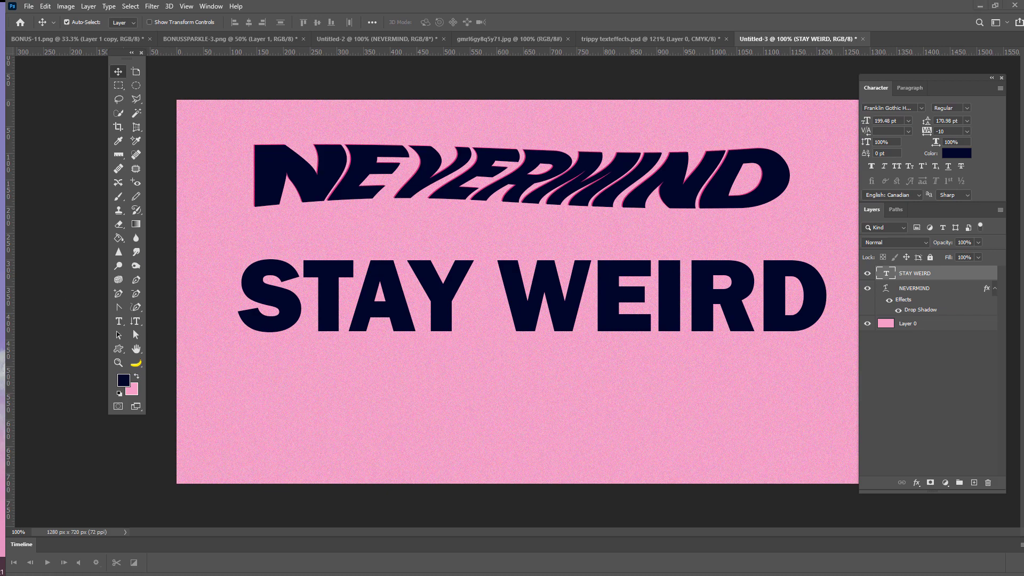
Apply the Fragment filter to the STAY WEIRD text as a smart object, and rasterize the layer.
click(150, 6)
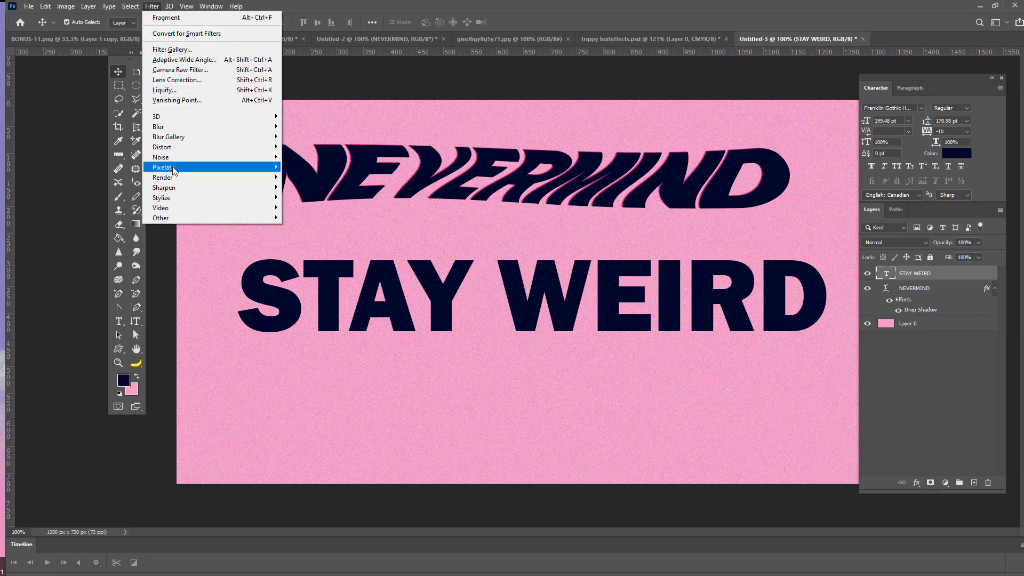
mouse_move(175, 169)
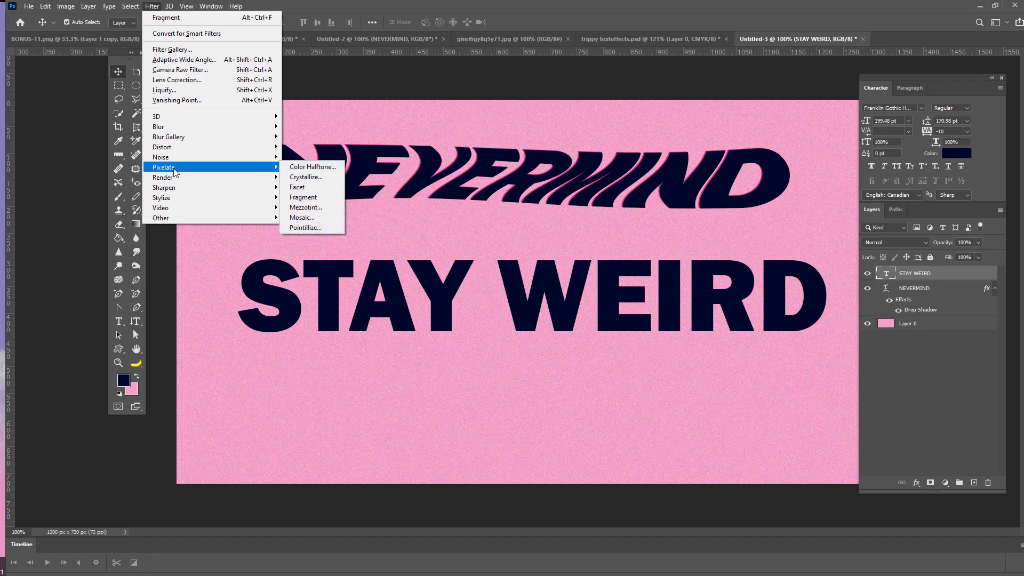
click(306, 198)
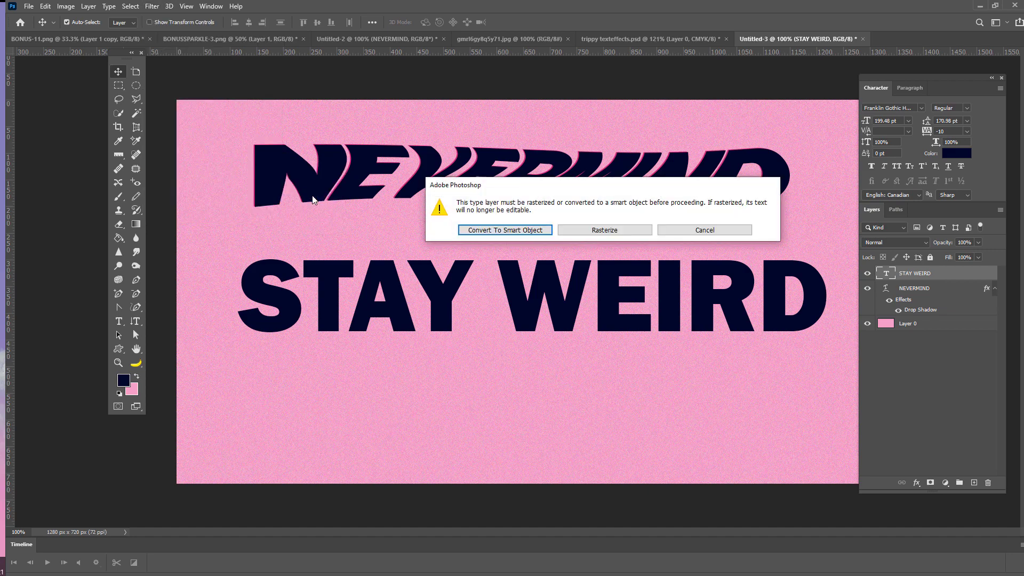
click(519, 232)
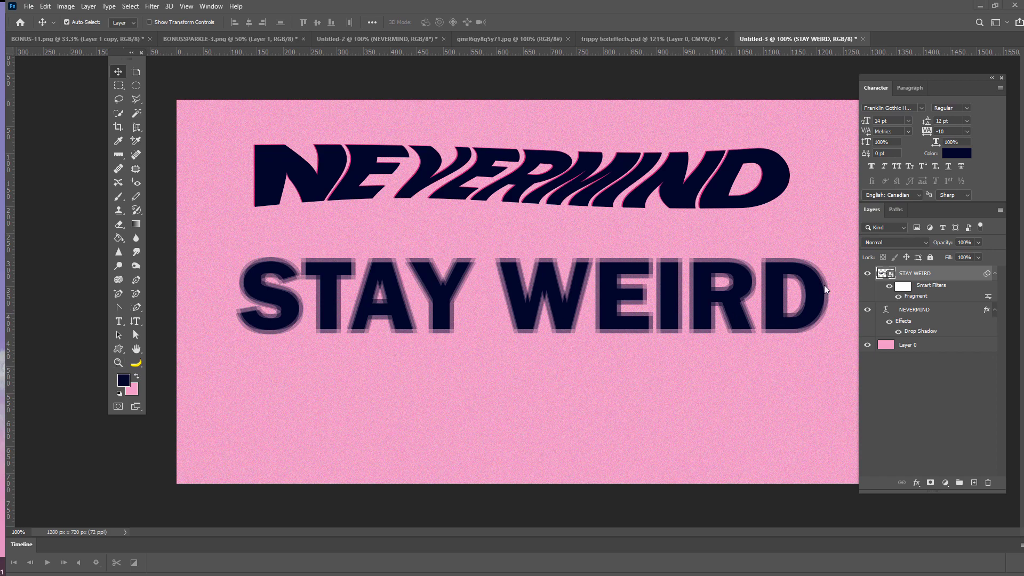
right_click(917, 288)
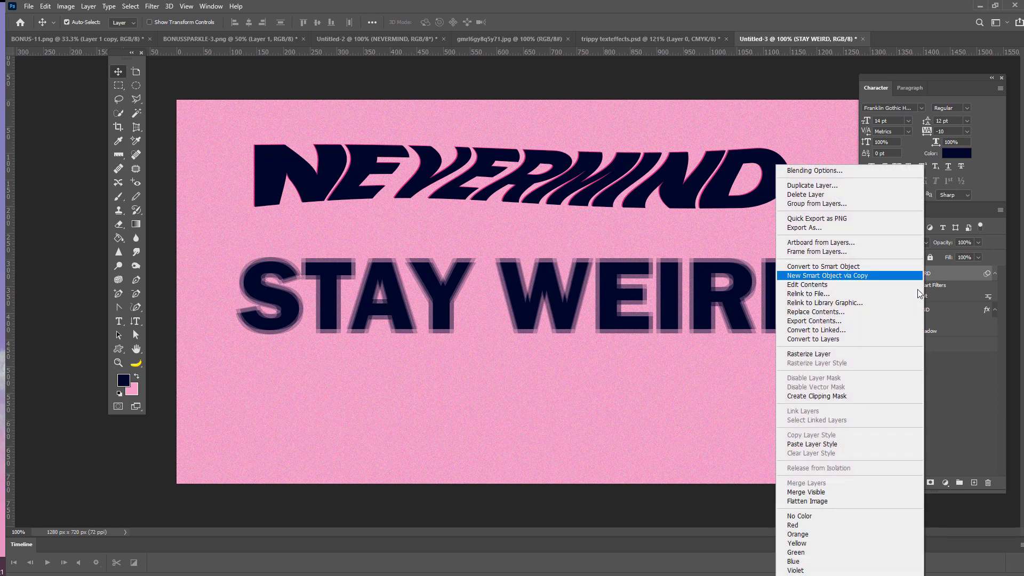
click(809, 353)
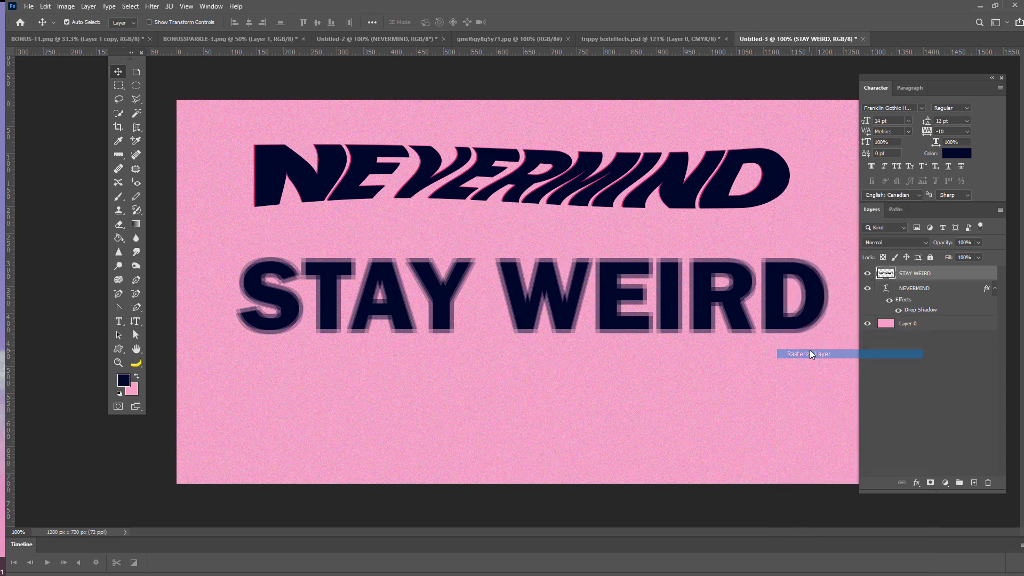
Duplicate the STAY WEIRD layer and hide the original underneath.
right_click(931, 275)
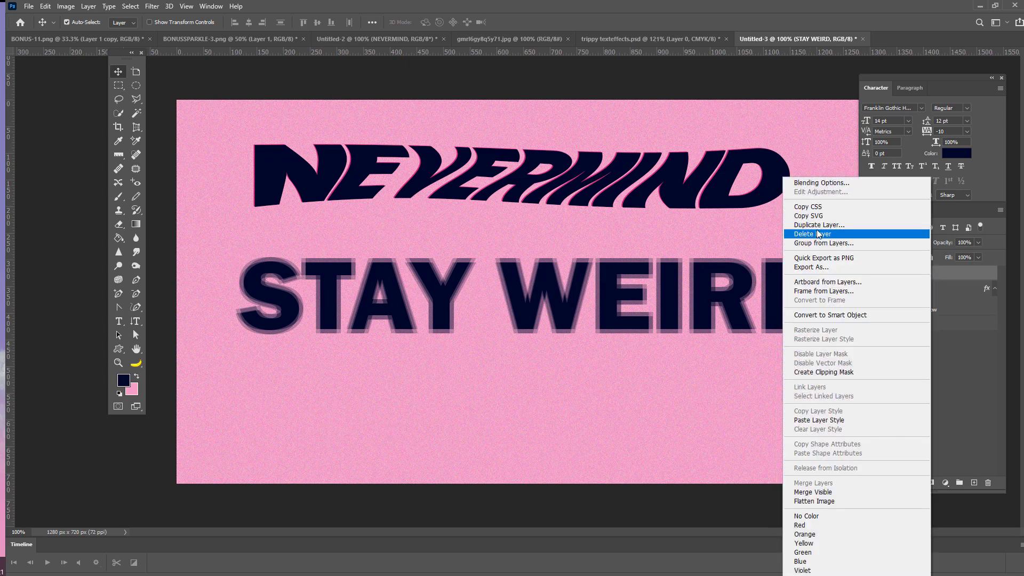
click(819, 224)
click(602, 176)
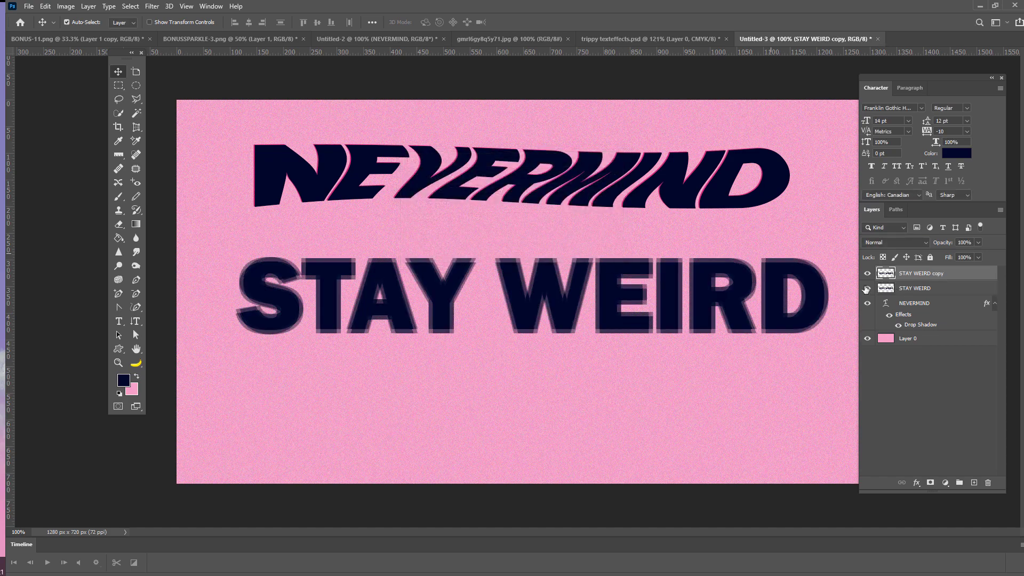
click(868, 288)
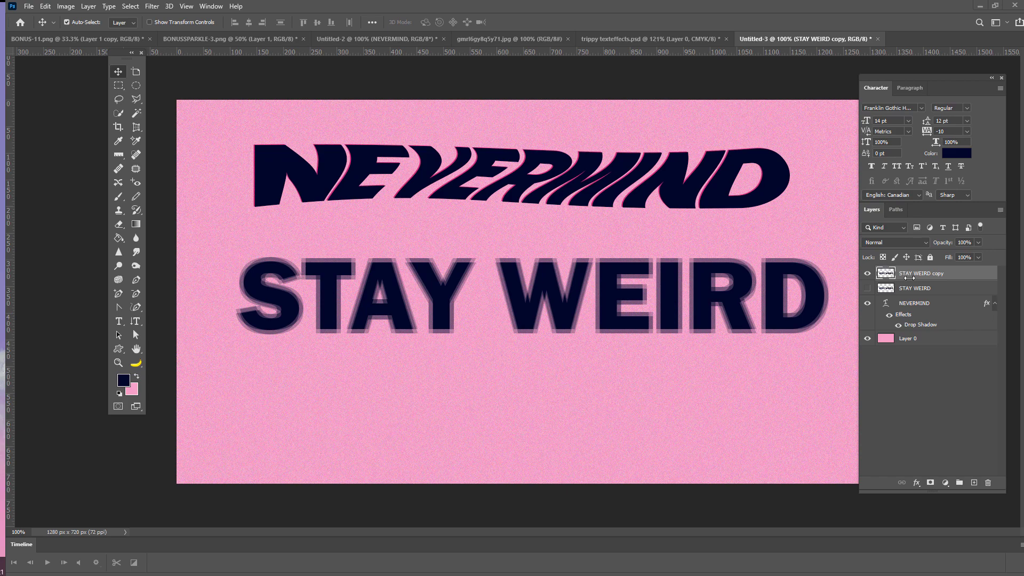
Give the STAY WEIRD copy a Normal-mode linear rainbow gradient overlay at 90° and 100% opacity, and rasterize its layer style.
click(915, 483)
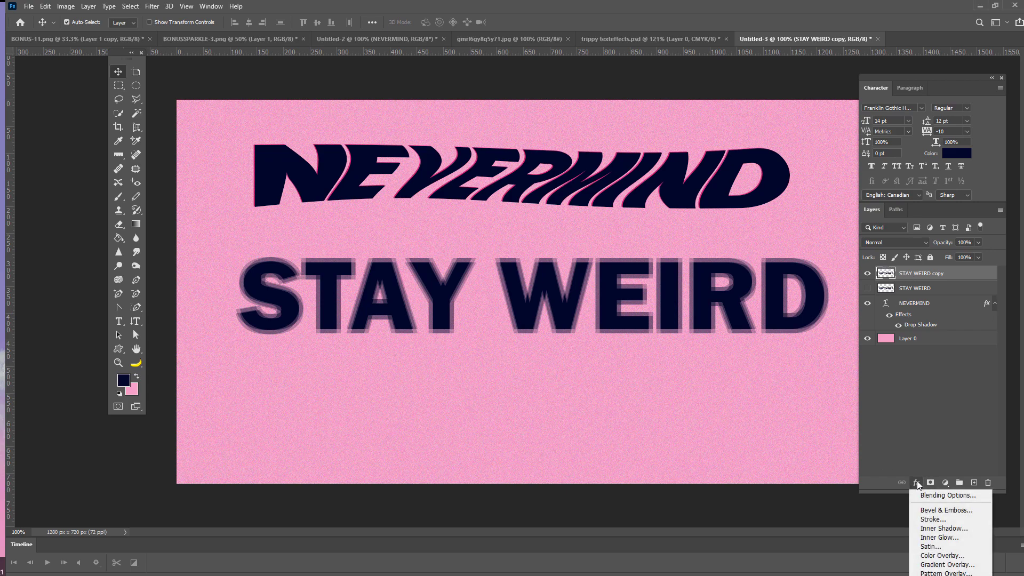
click(953, 565)
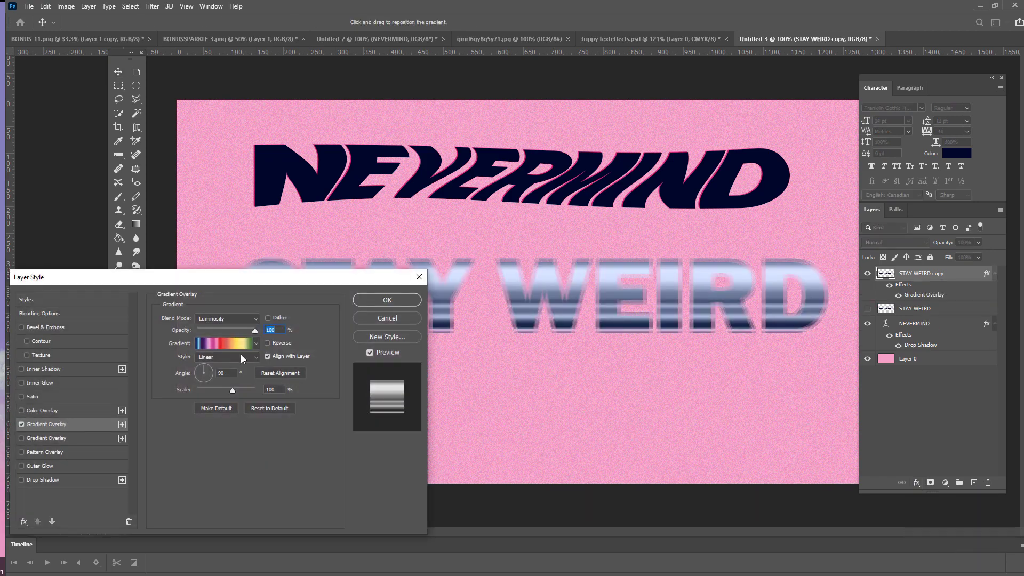
click(227, 319)
click(216, 328)
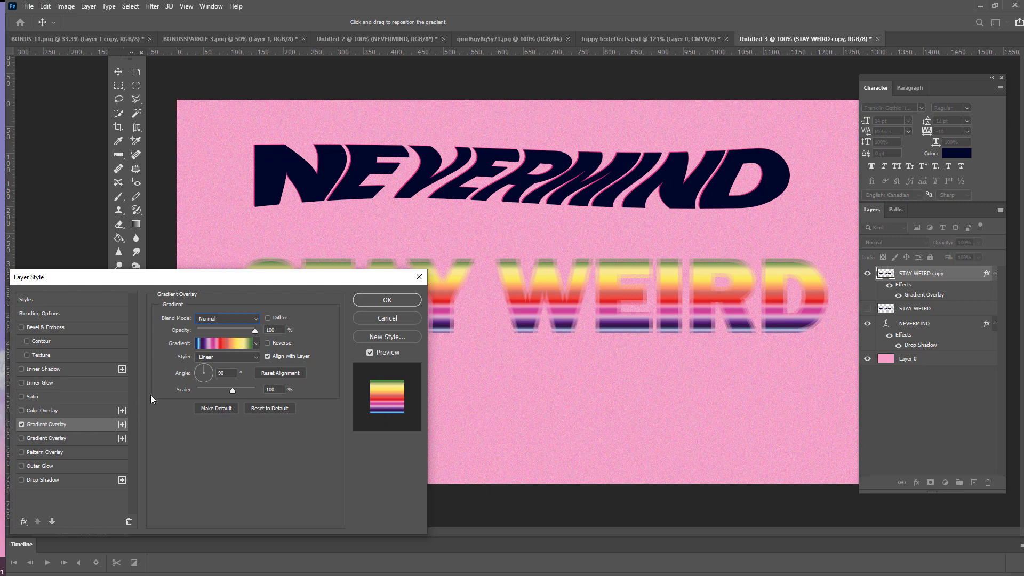
click(219, 344)
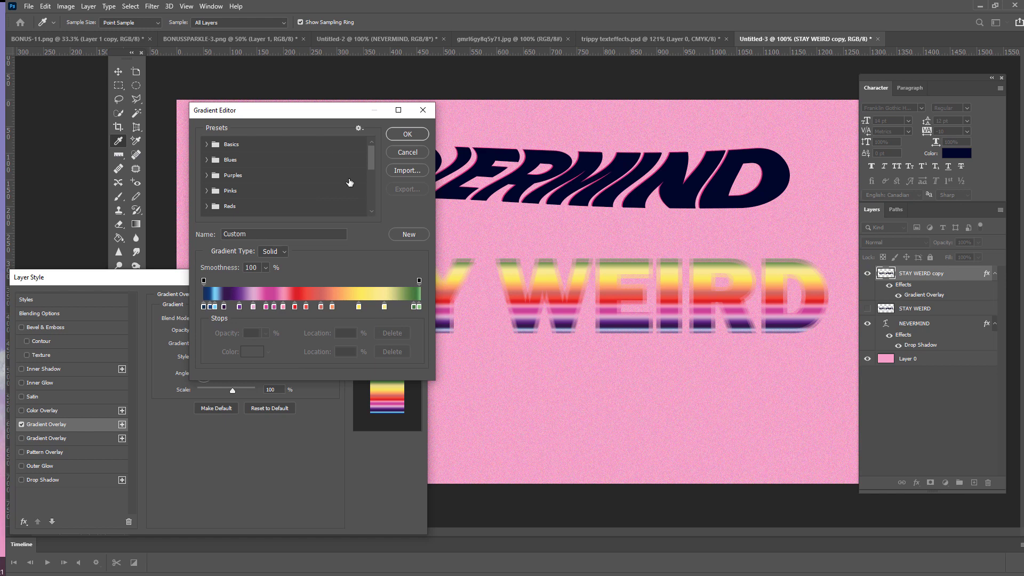
click(404, 135)
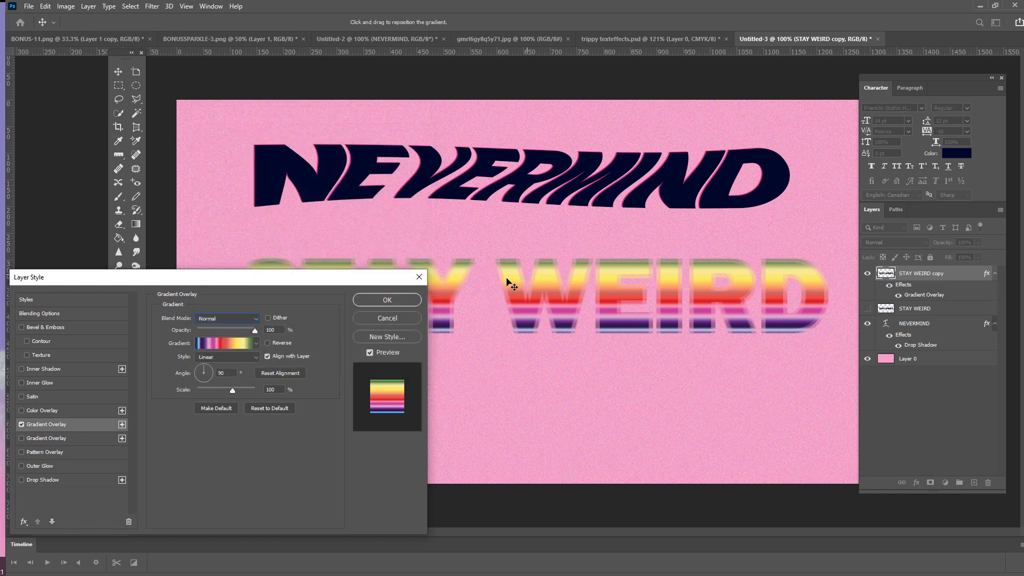
click(387, 301)
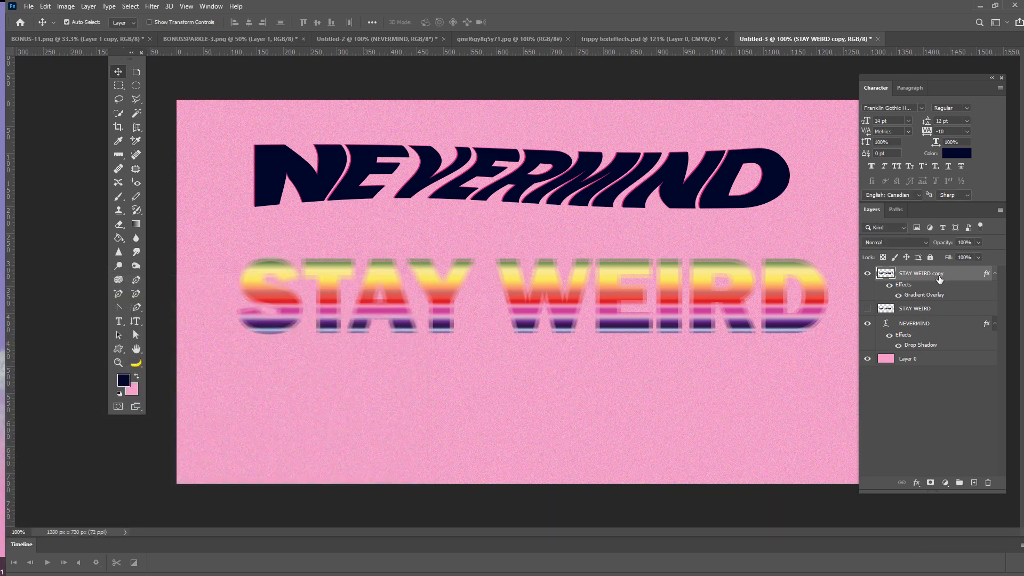
right_click(944, 275)
click(829, 339)
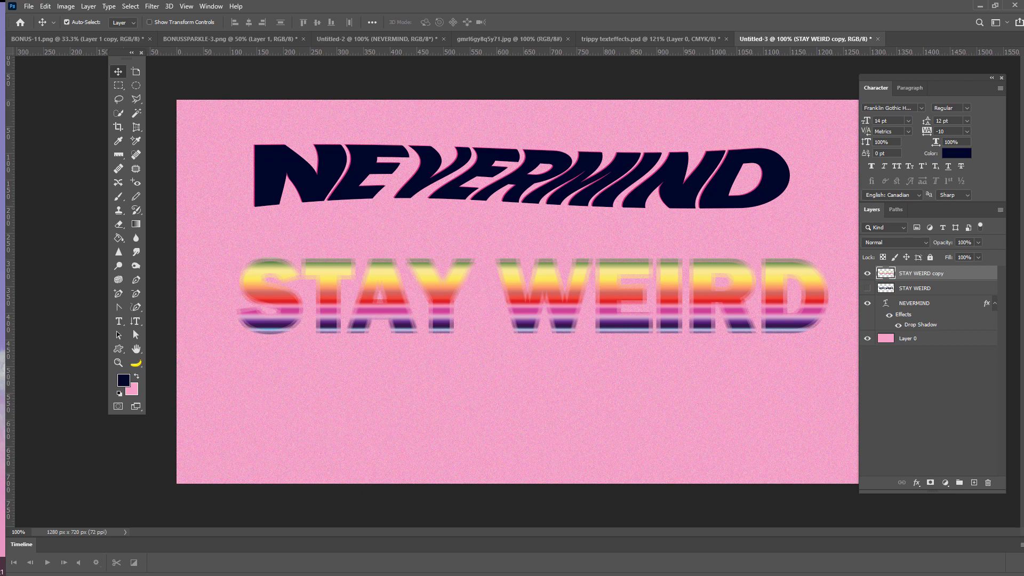
Show the original STAY WEIRD layer beneath the copy and give it a Normal-mode color overlay in near-white #fdf7fa at 100% opacity.
click(867, 288)
click(915, 288)
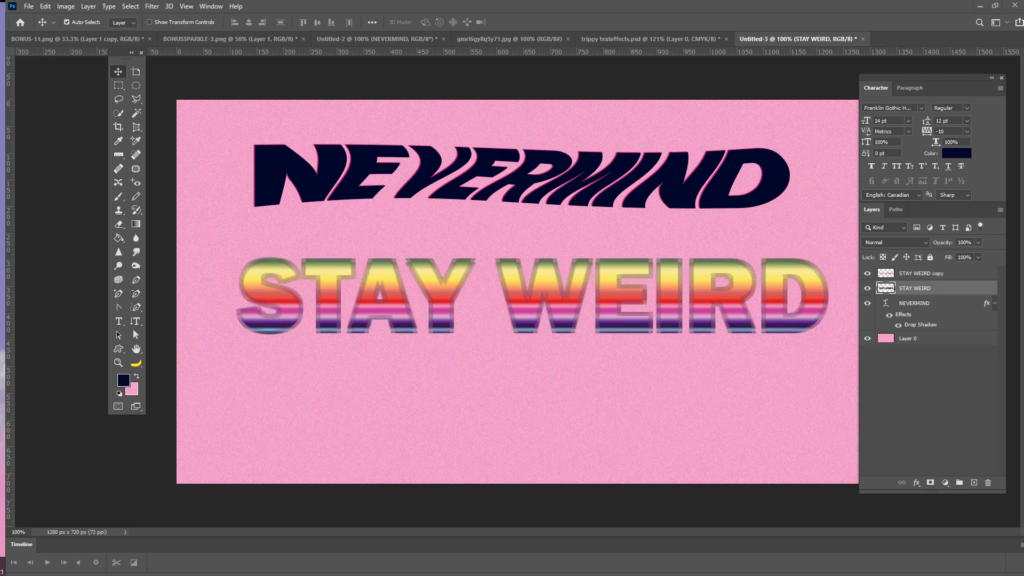
click(915, 484)
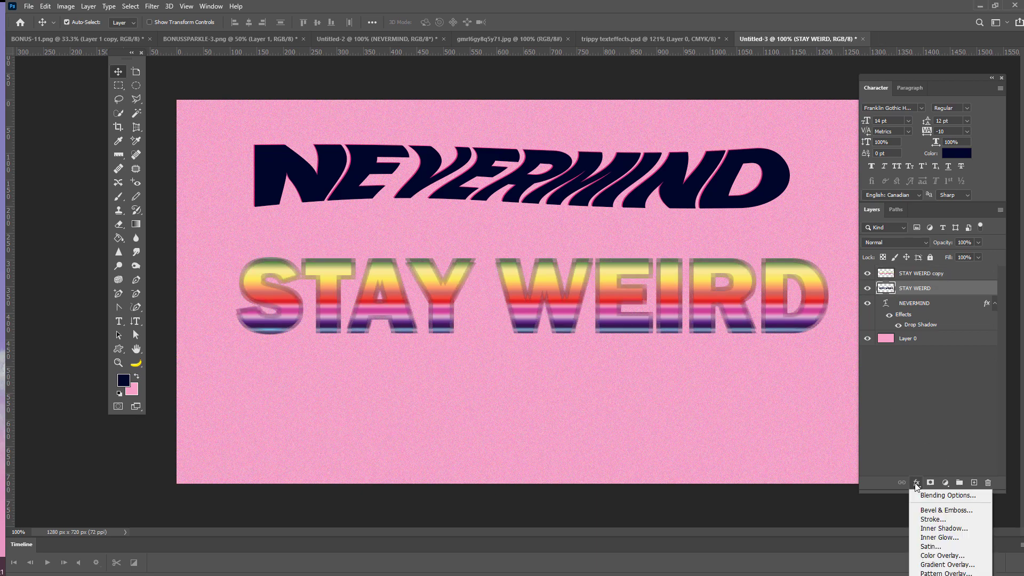
click(941, 555)
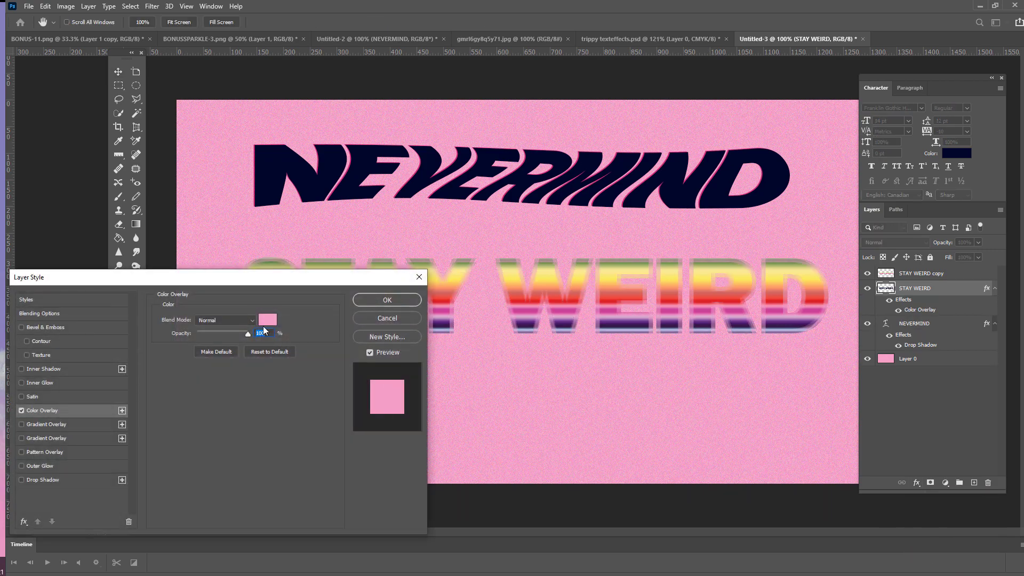
click(267, 319)
click(553, 364)
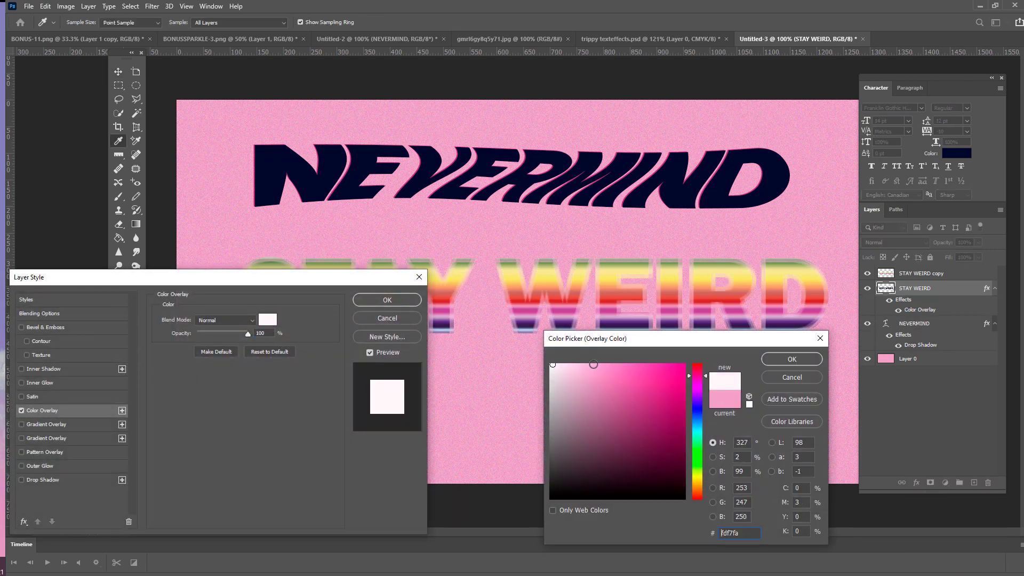
click(794, 360)
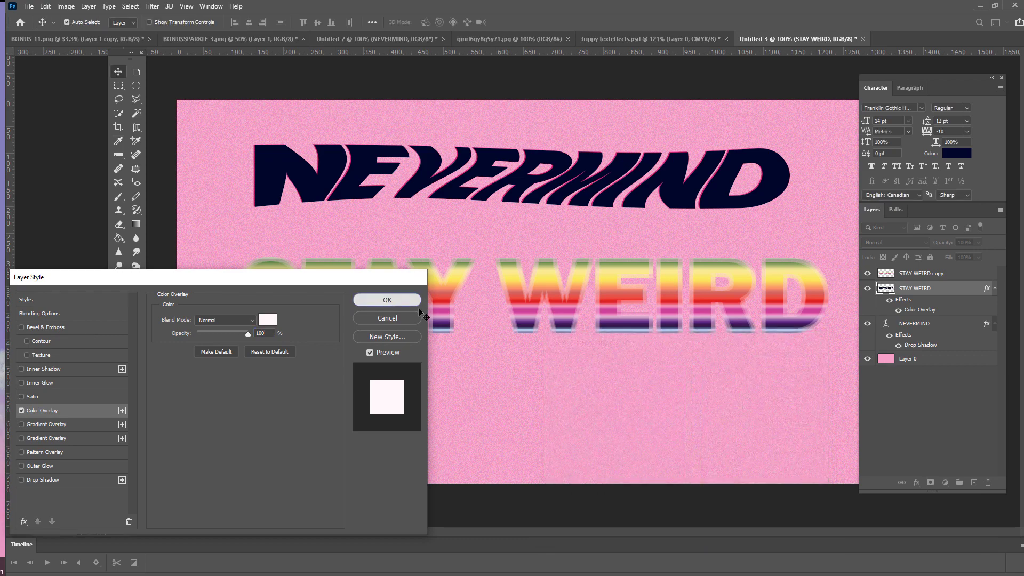
click(388, 300)
Rasterize the original STAY WEIRD layer's style and make the STAY WEIRD copy the active layer.
right_click(913, 296)
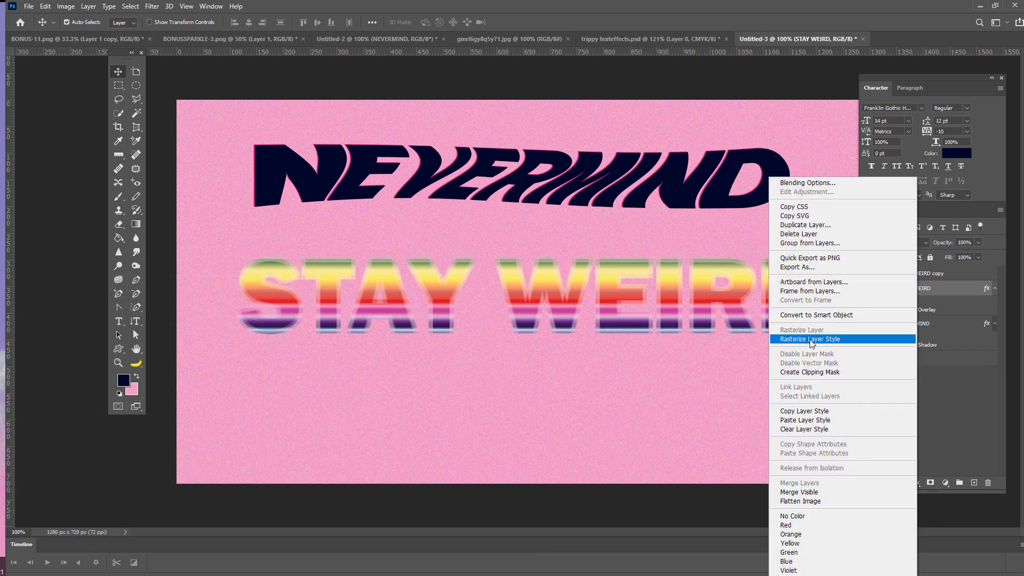
click(805, 338)
click(907, 274)
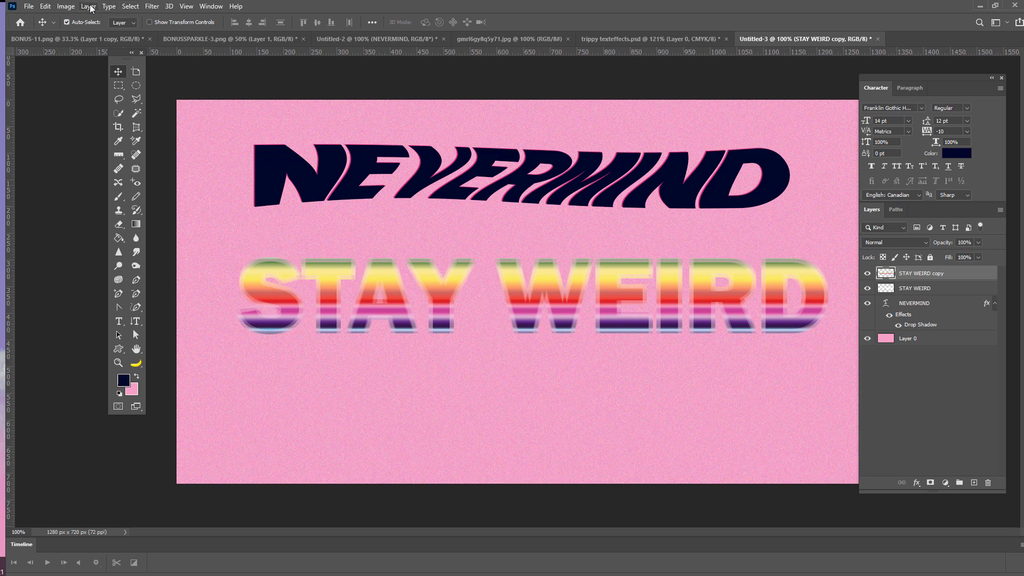
click(73, 7)
mouse_move(83, 35)
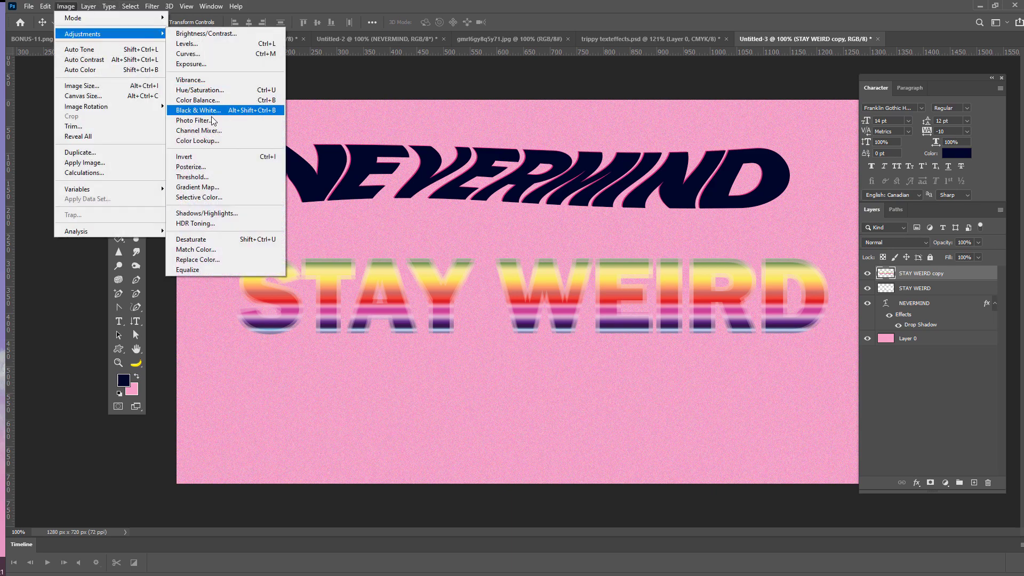
click(198, 131)
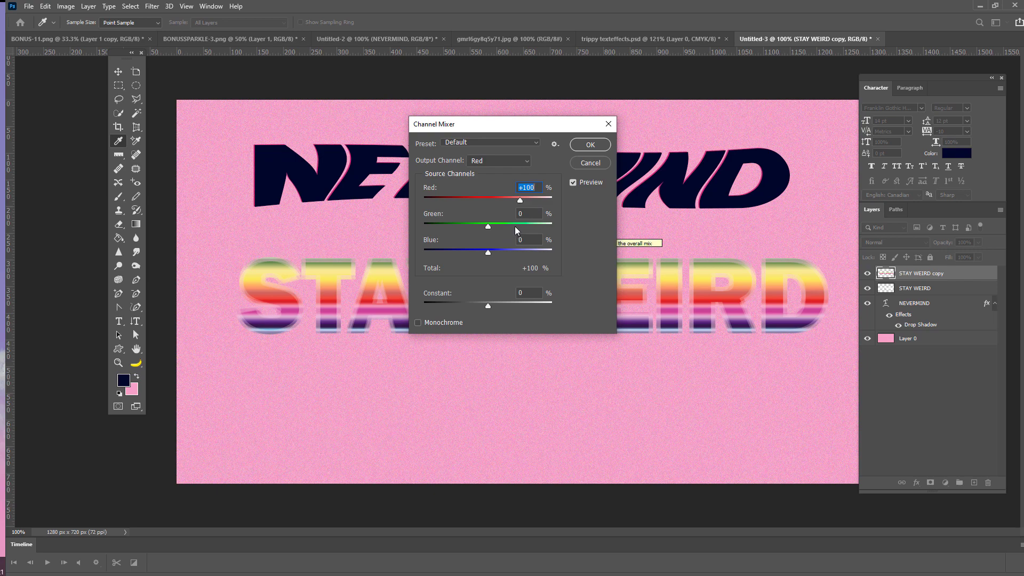
click(589, 163)
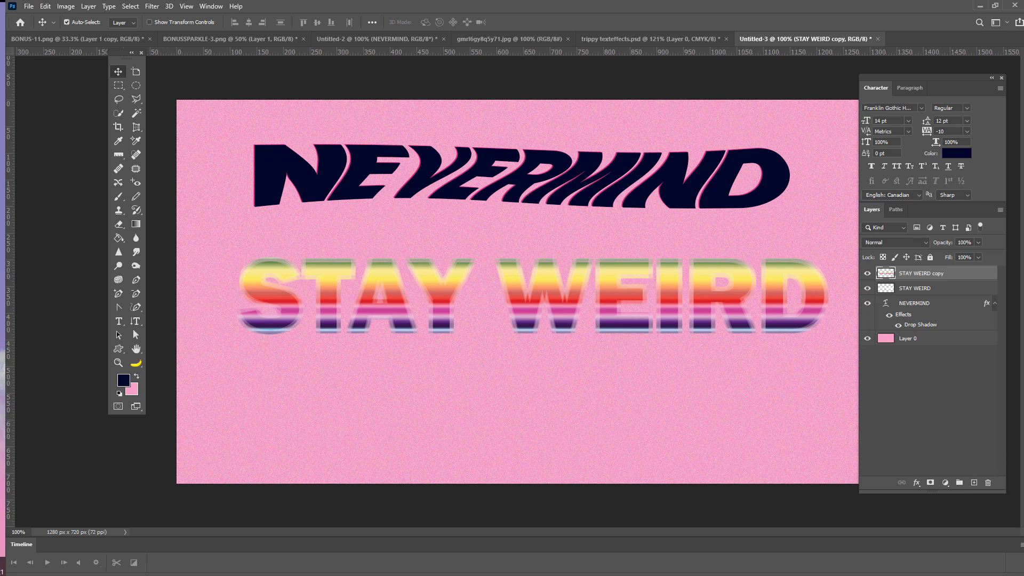
Shift the STAY WEIRD copy toward cyan with Color Balance: -21 in the midtones, -26 in the highlights, and a similar shift in the shadows.
click(65, 7)
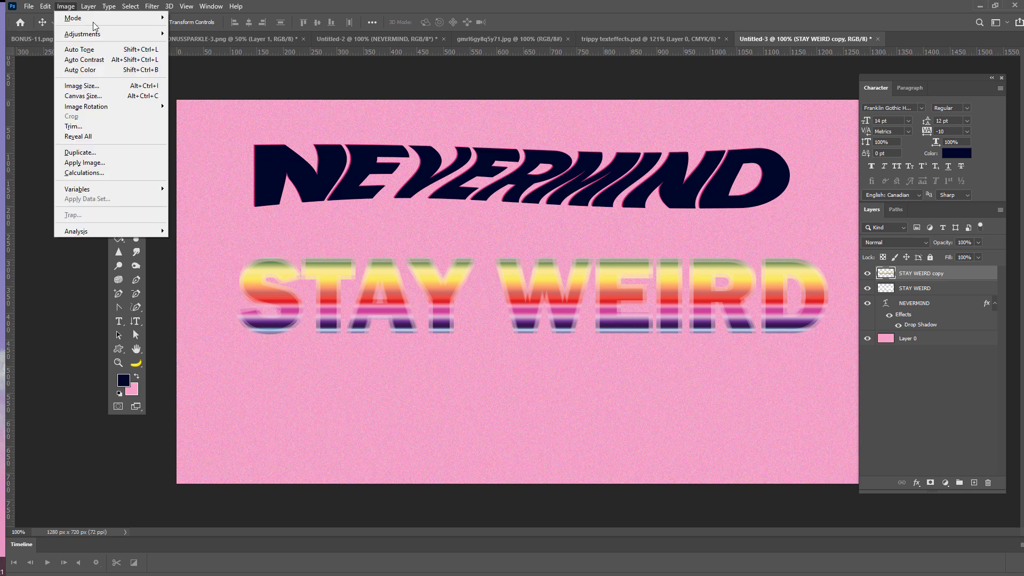
mouse_move(112, 34)
click(197, 100)
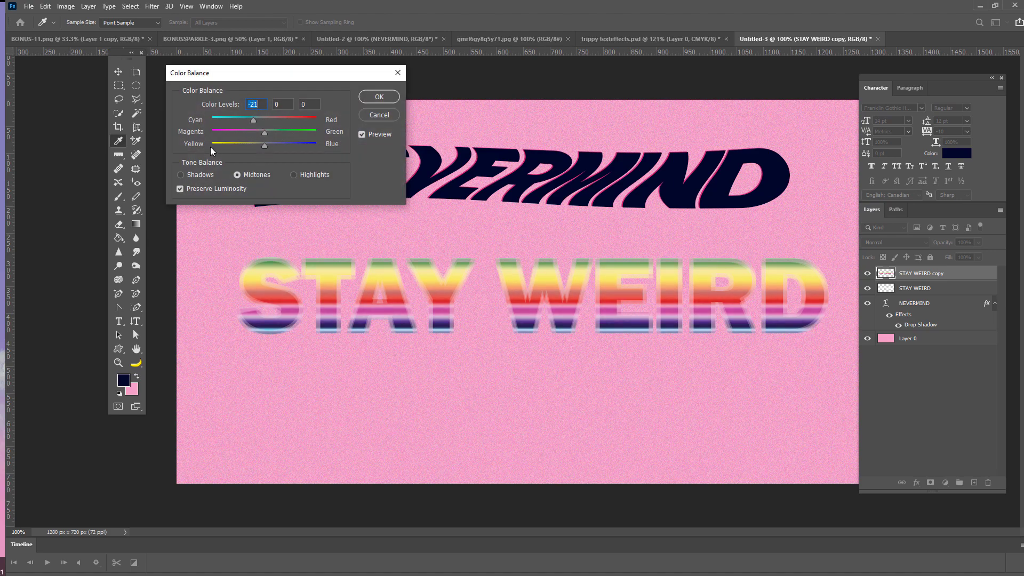
click(184, 177)
mouse_move(261, 120)
mouse_down()
mouse_move(240, 123)
mouse_move(252, 114)
mouse_up()
click(294, 175)
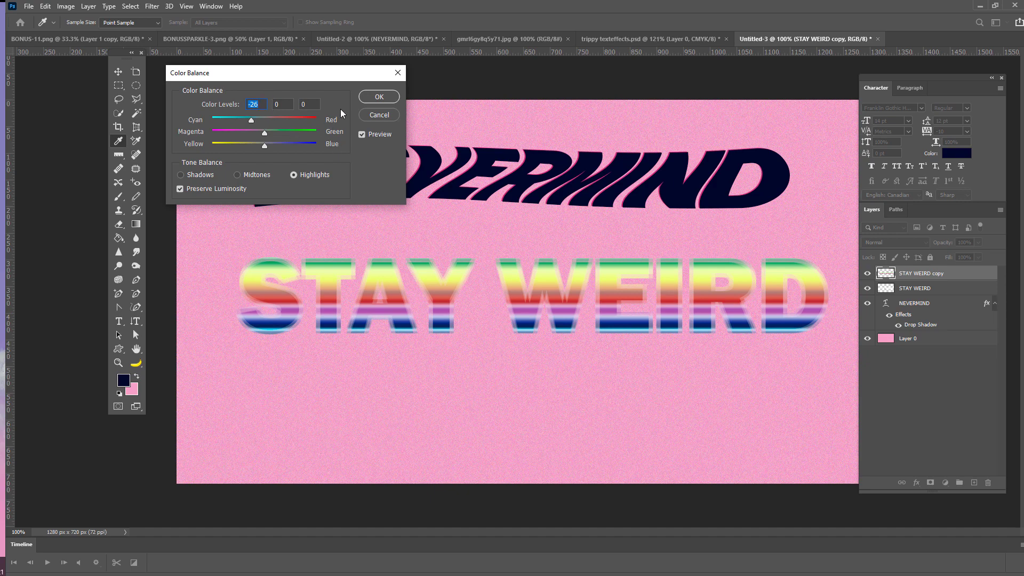
click(377, 97)
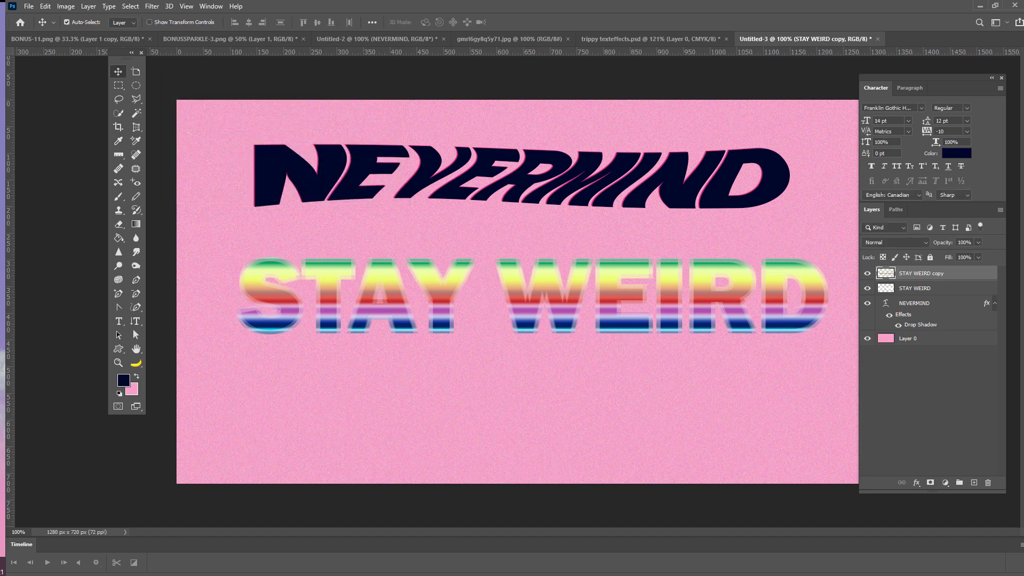
Raise the STAY WEIRD copy's vibrance to +80 and merge it down into the original STAY WEIRD layer.
click(67, 6)
mouse_move(81, 38)
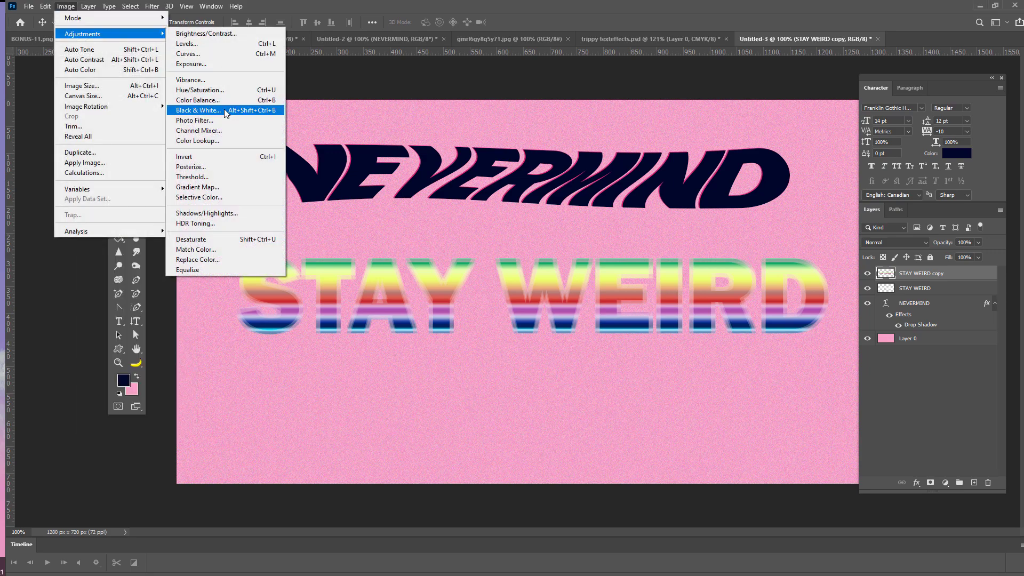
click(216, 80)
drag(488, 206, 567, 209)
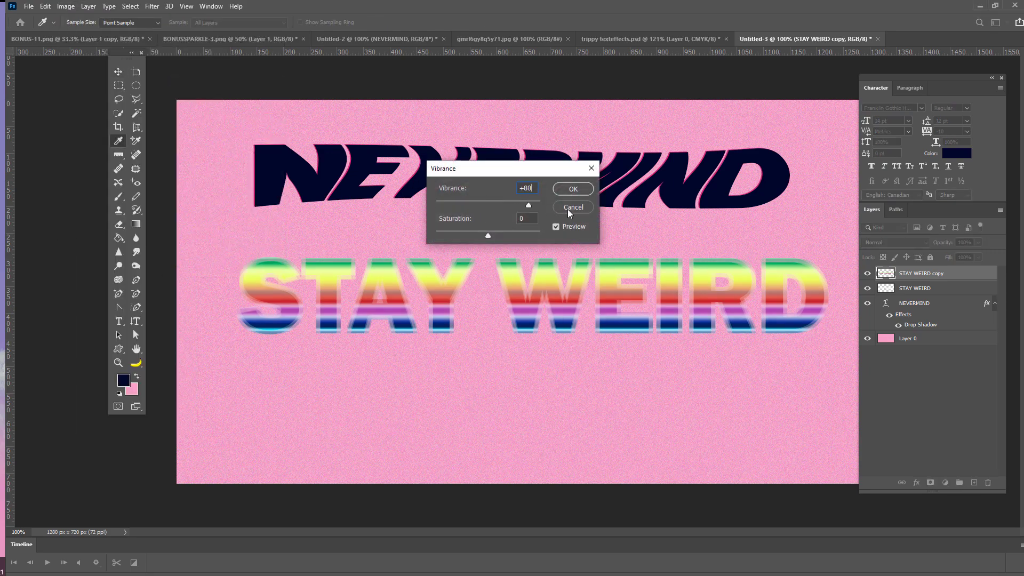
click(572, 190)
key(v)
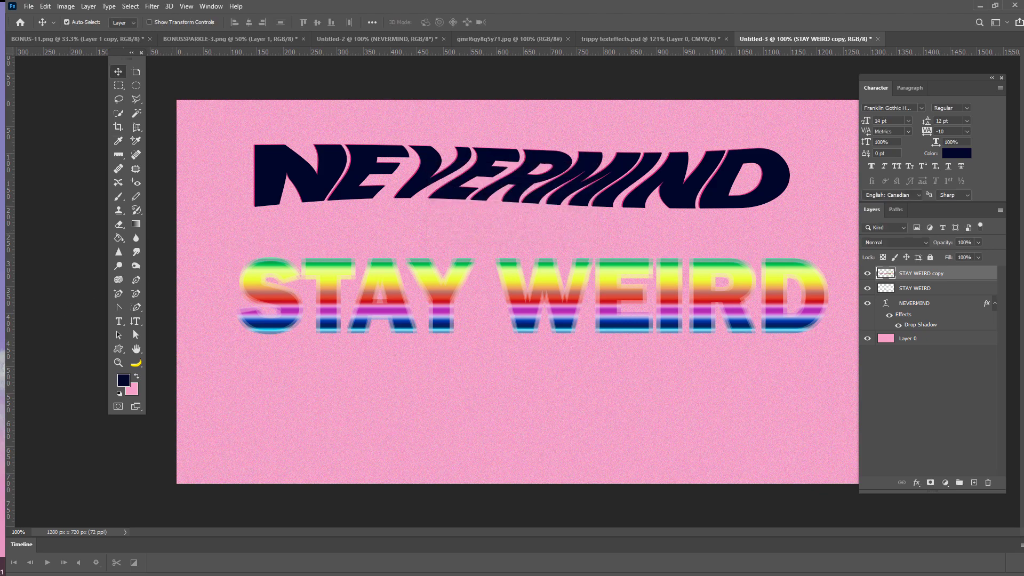
right_click(901, 274)
click(790, 483)
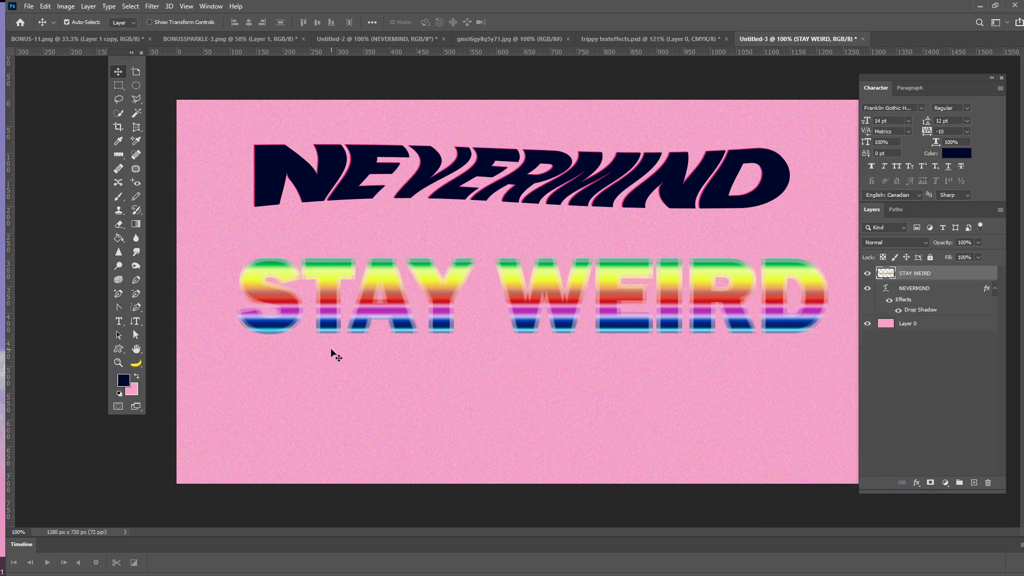
Duplicate the merged STAY WEIRD layer as STAY WEIRD copy and hide the original.
right_click(930, 273)
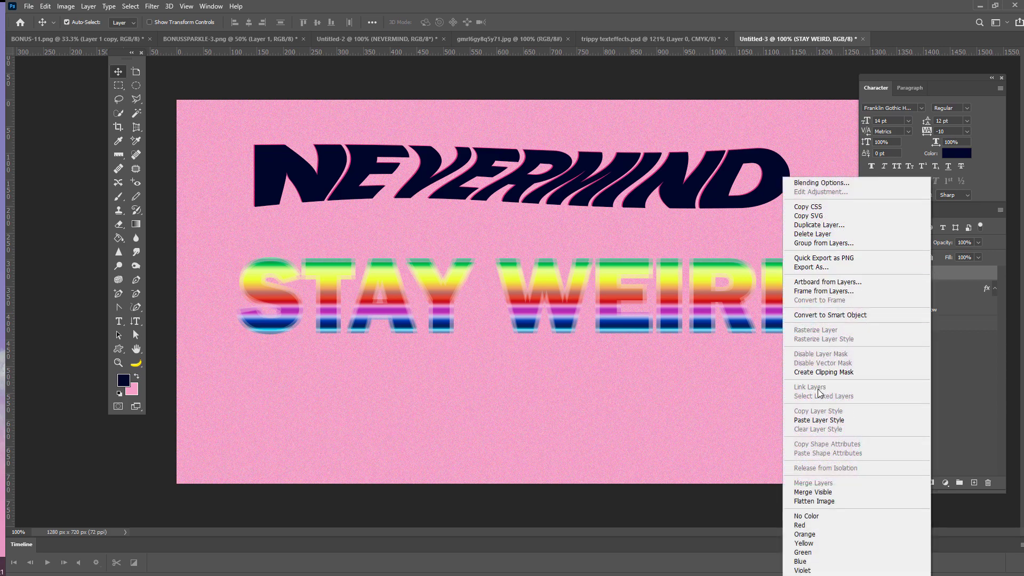
click(829, 226)
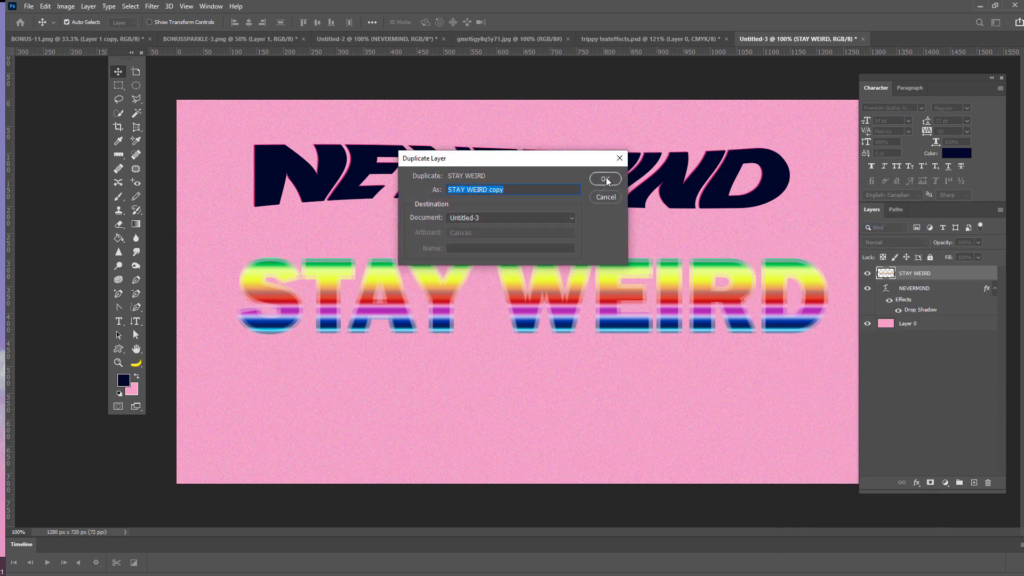
click(608, 178)
click(867, 289)
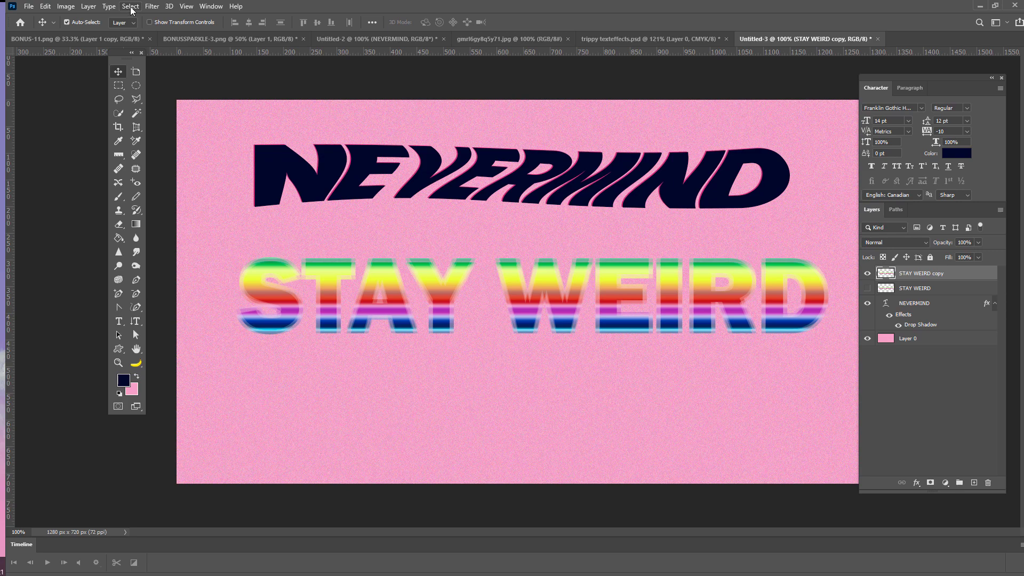
Apply the Find Edges filter to the STAY WEIRD copy.
click(152, 7)
mouse_move(183, 202)
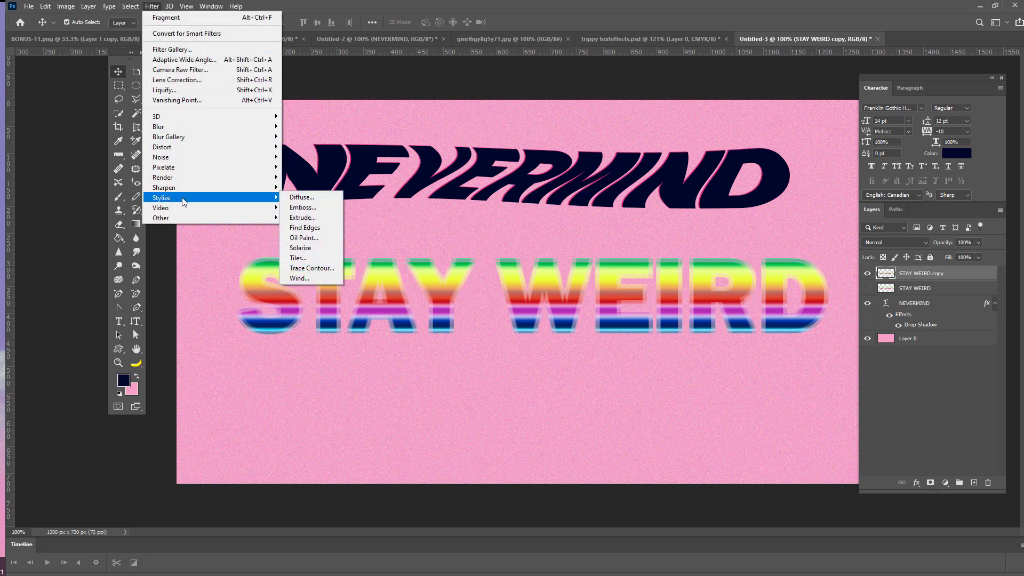
click(317, 228)
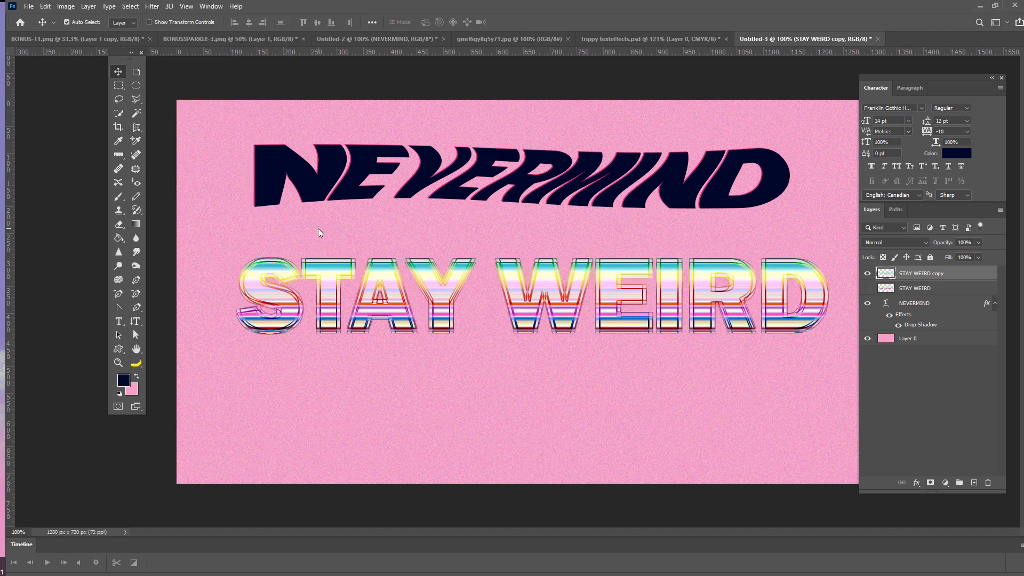
Show the original STAY WEIRD layer and set the STAY WEIRD copy's blend mode to Soft Light.
click(867, 288)
click(895, 242)
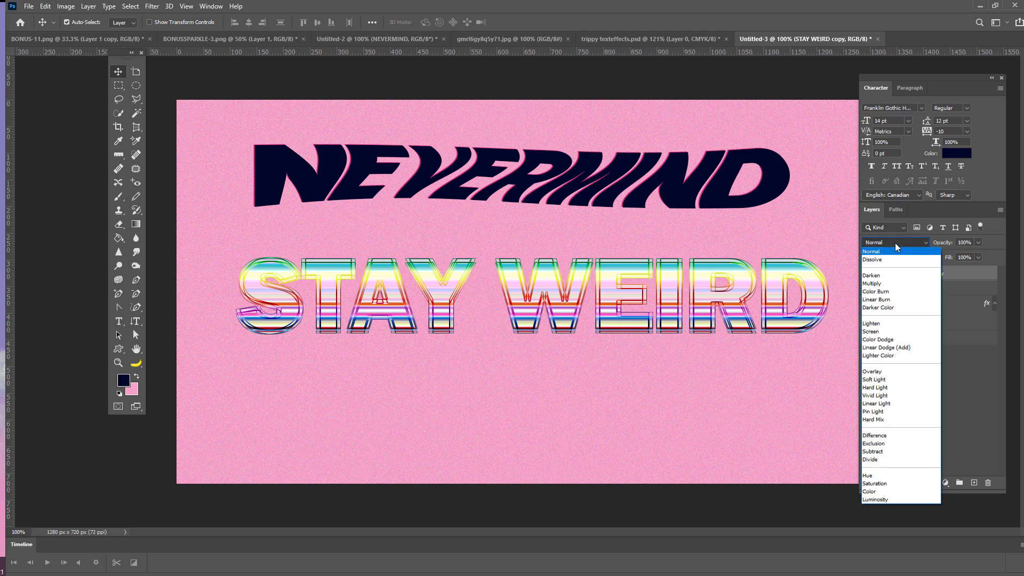
click(967, 273)
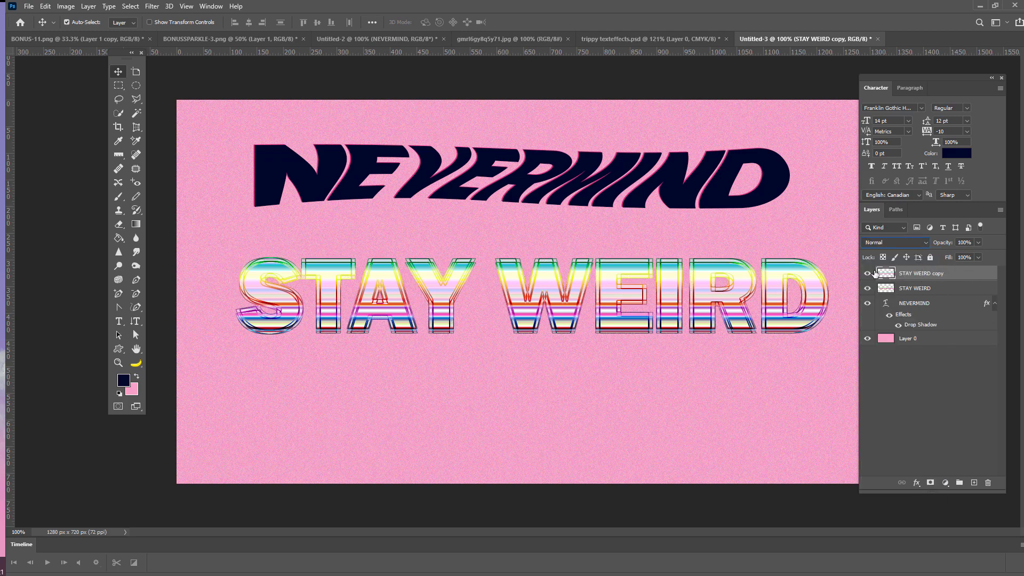
click(892, 242)
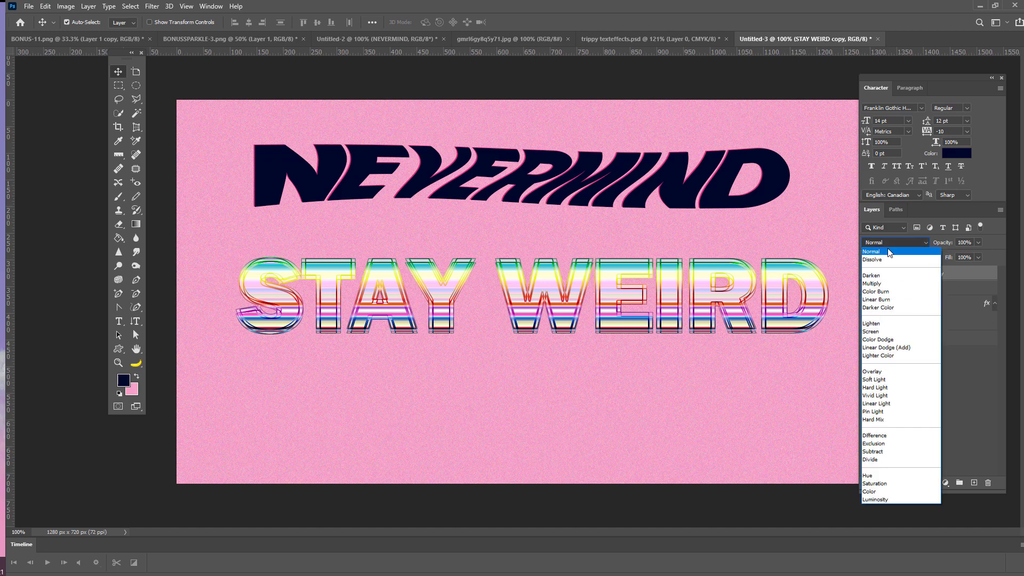
click(872, 379)
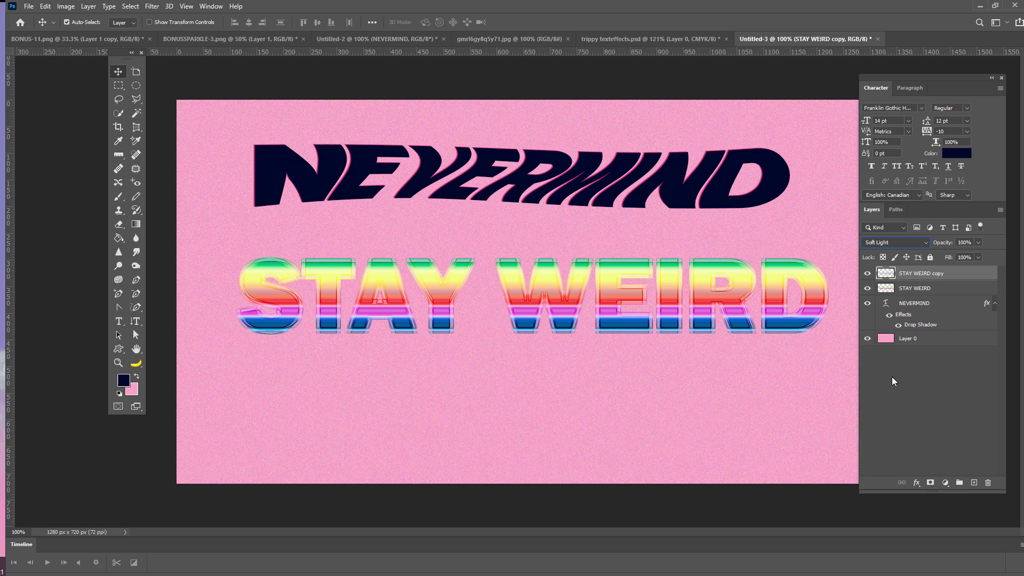
Give the original STAY WEIRD layer a Multiply drop shadow in #2b0c1e at 100% opacity, -26°, 2 px distance, 33% spread and 0 px size.
click(915, 291)
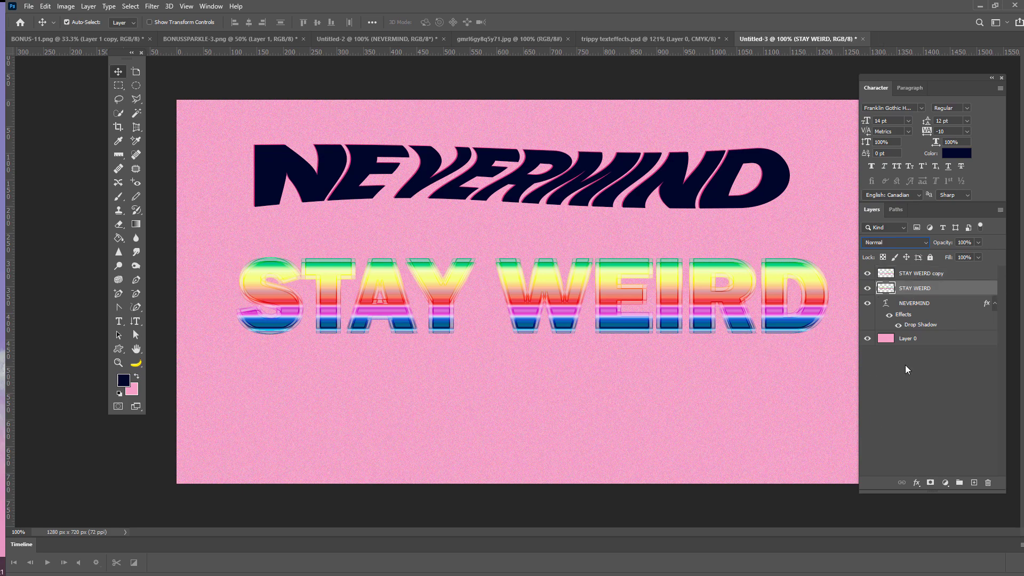
click(913, 484)
click(869, 559)
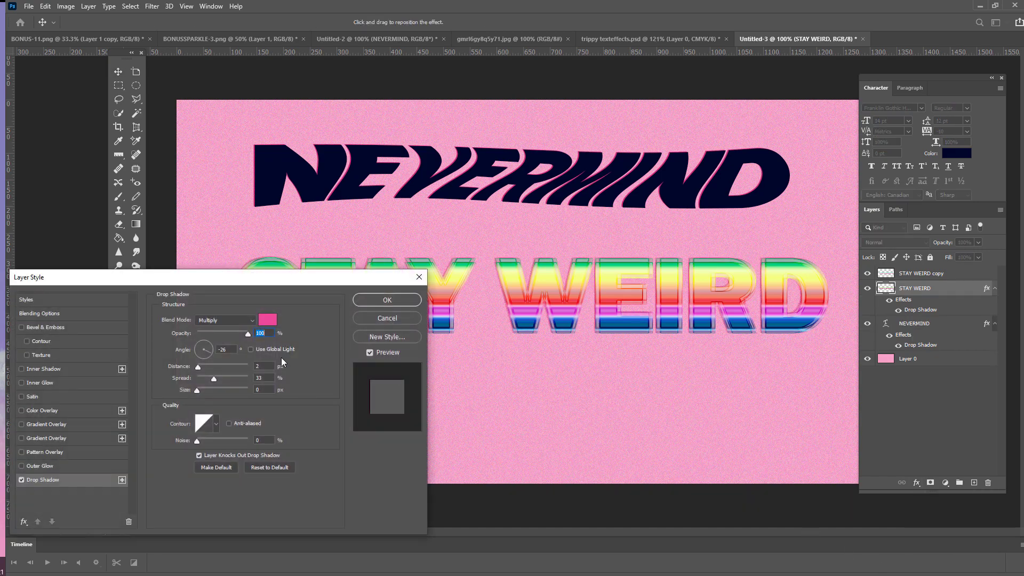
click(269, 319)
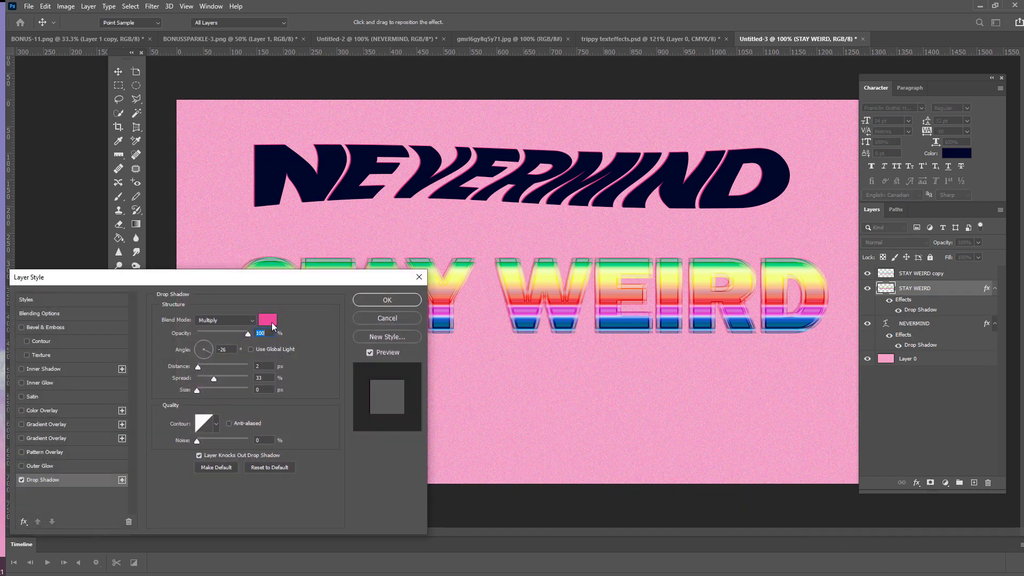
click(648, 476)
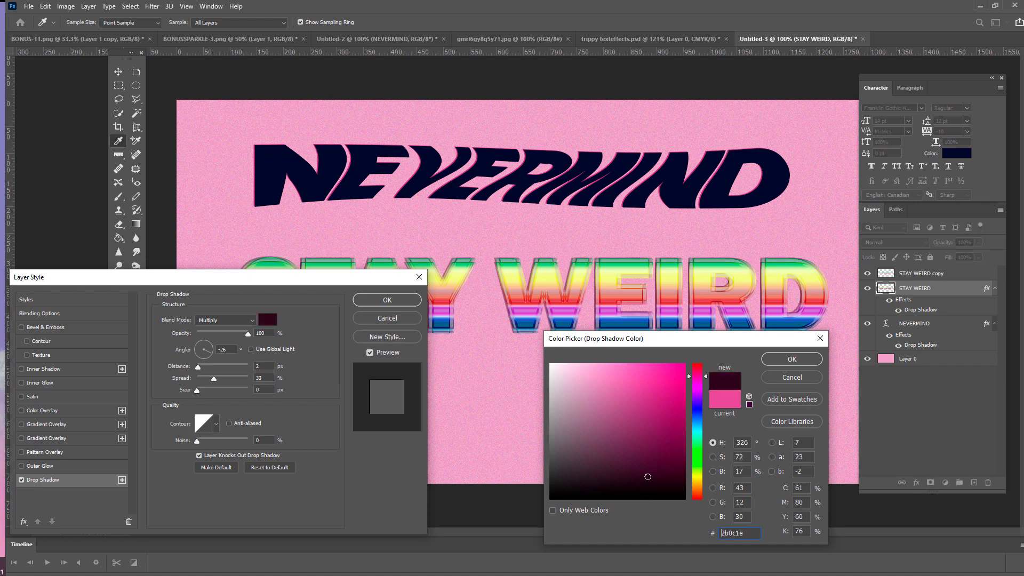
click(792, 359)
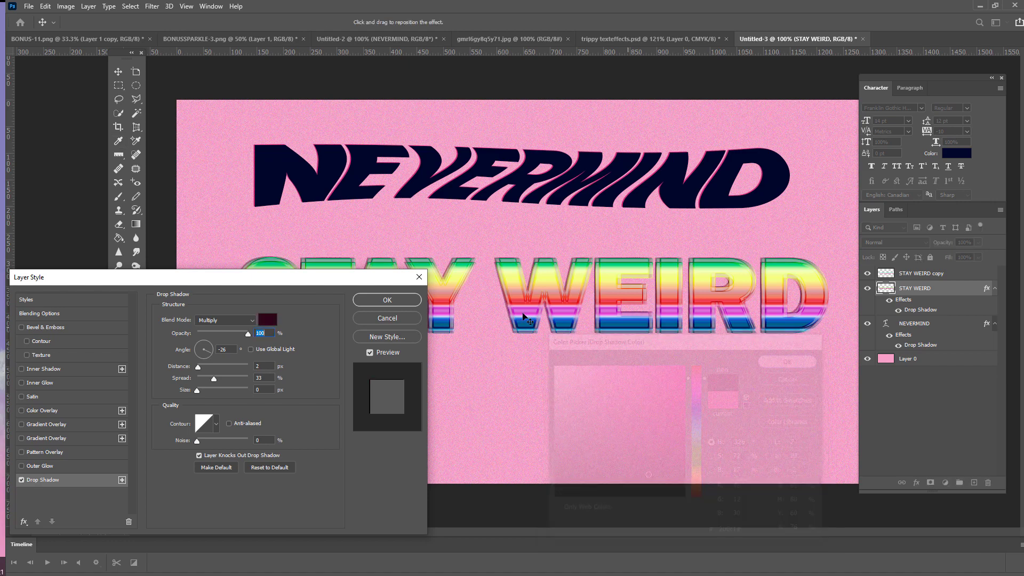
click(360, 298)
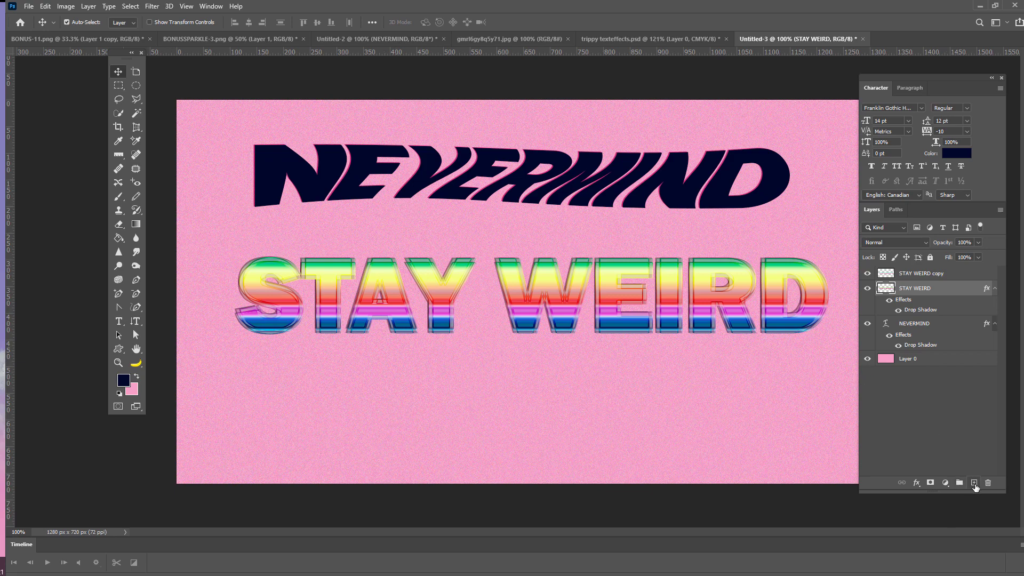
Add a new layer above the STAY WEIRD layer and set the foreground colour to white, #ffffff.
click(973, 483)
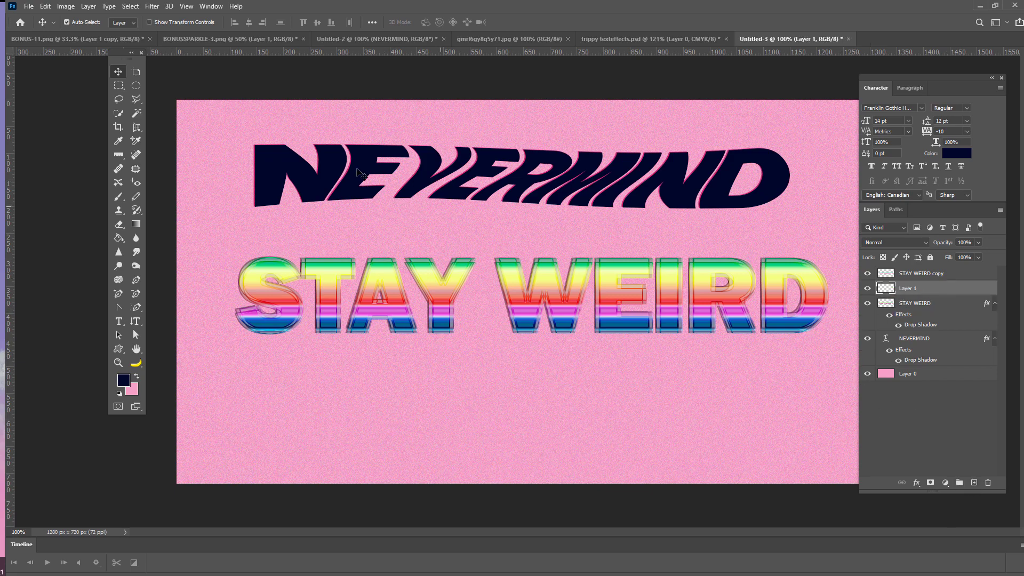
key(i)
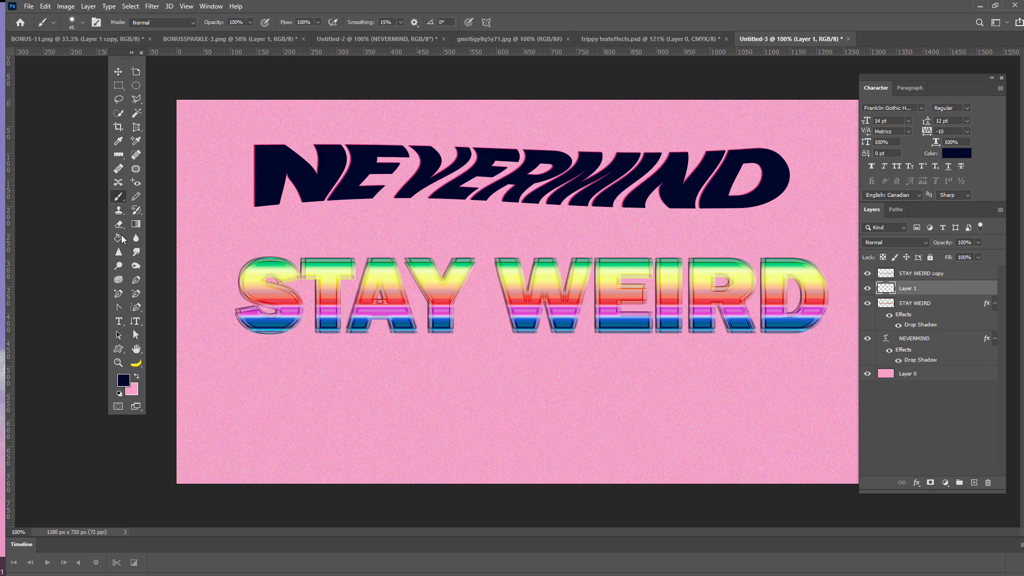
click(123, 380)
click(555, 369)
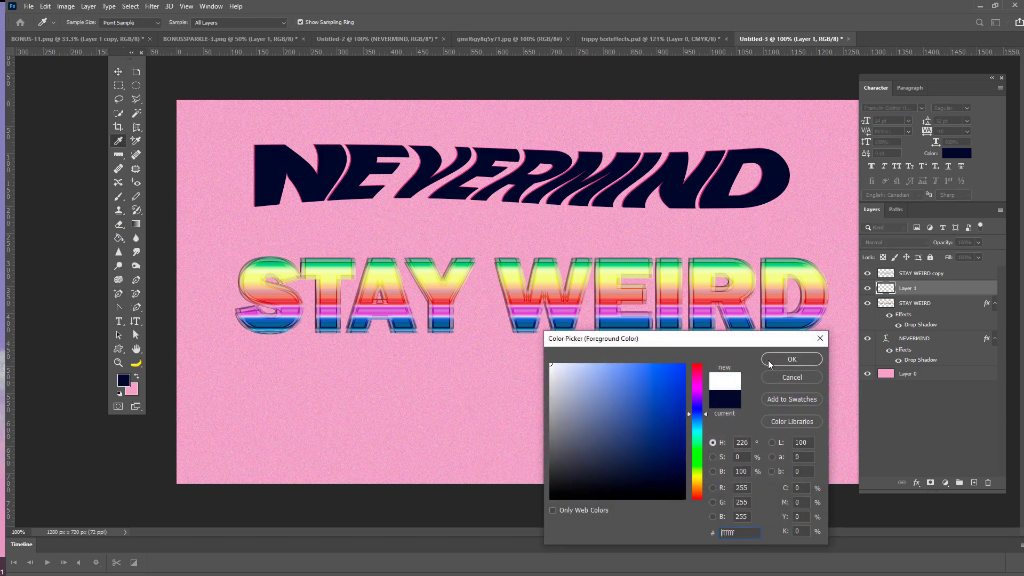
click(792, 359)
Choose the SPARKLE ps brushes-6 brush and reduce its size to 60 px.
key(b)
click(82, 24)
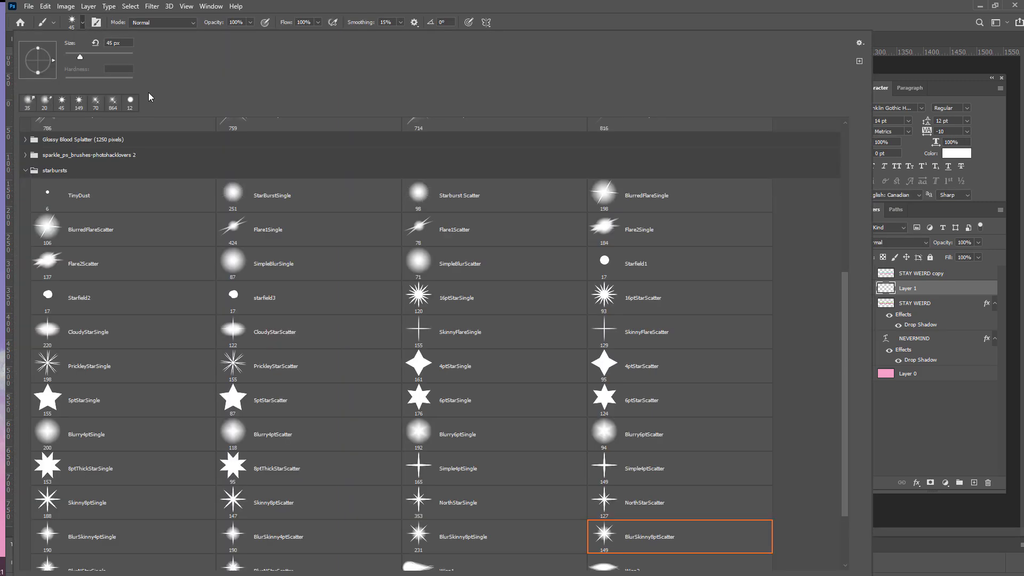
scroll(816, 183, up, 5)
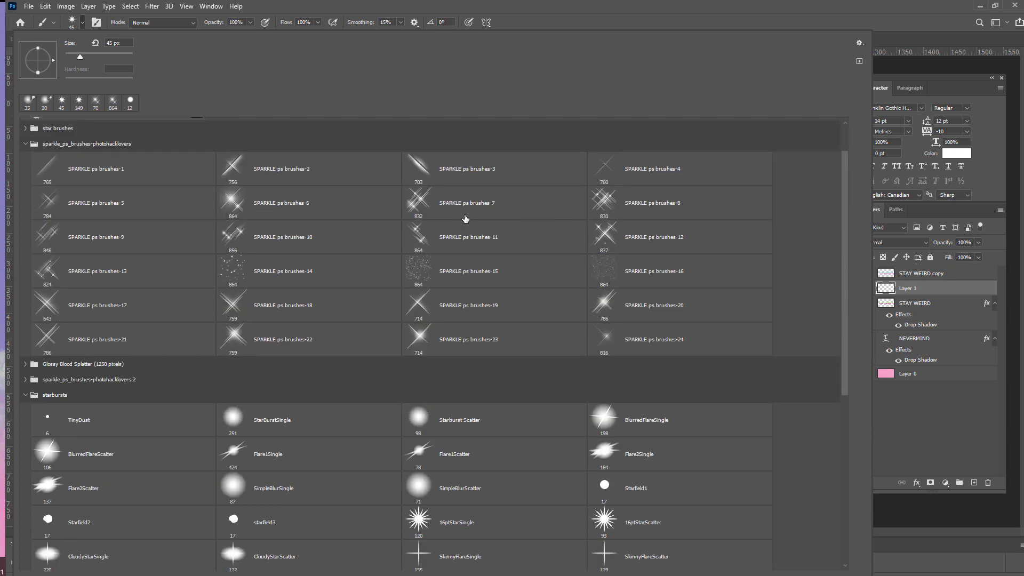
click(244, 202)
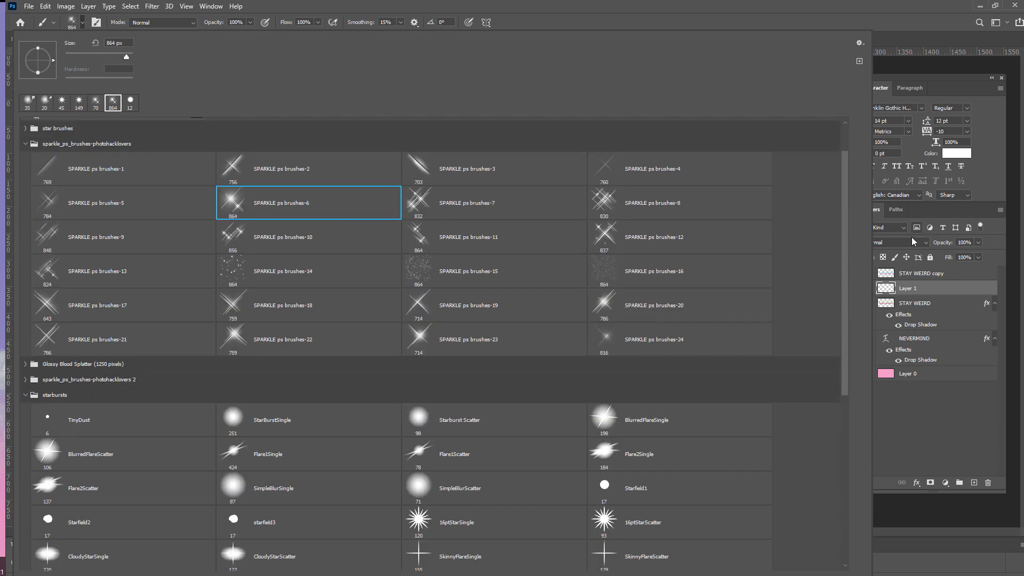
click(913, 291)
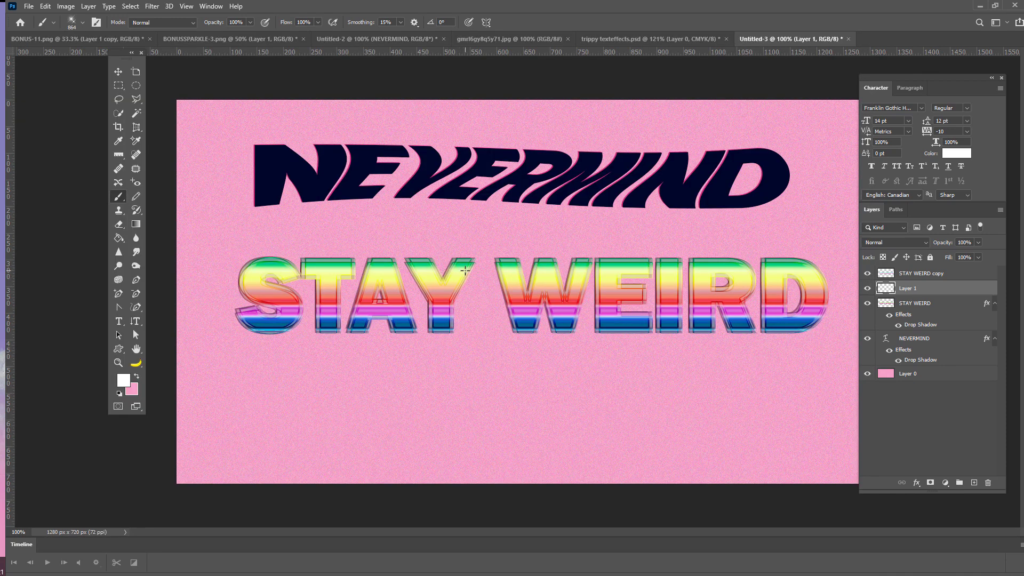
key(bracketleft)
key(bracketleft)
key(bracketleft)
key(bracketleft)
key(bracketleft)
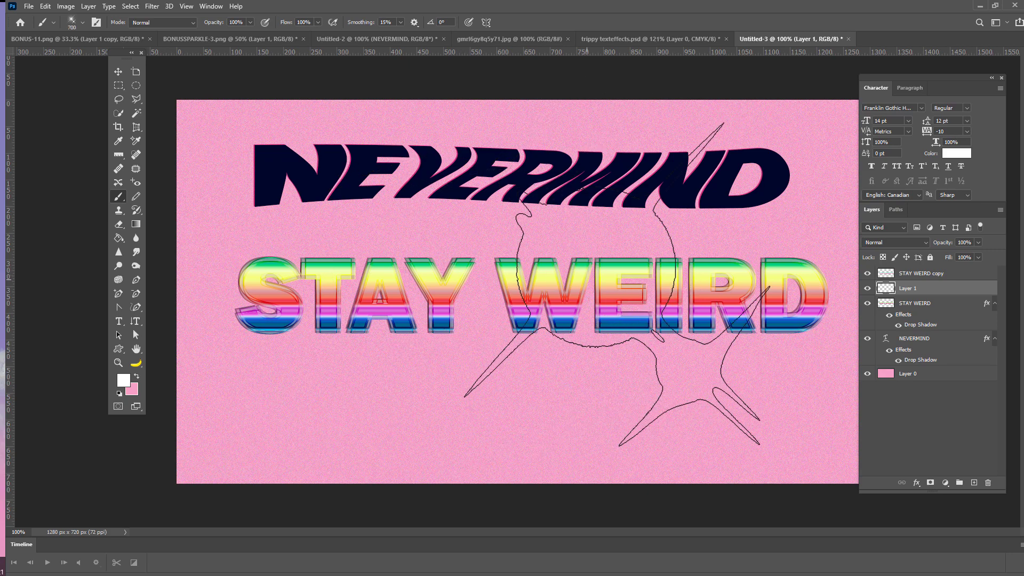
key(bracketleft)
key(bracketleft)
key(bracketleft)
key(bracketleft)
key(bracketleft)
key(bracketleft)
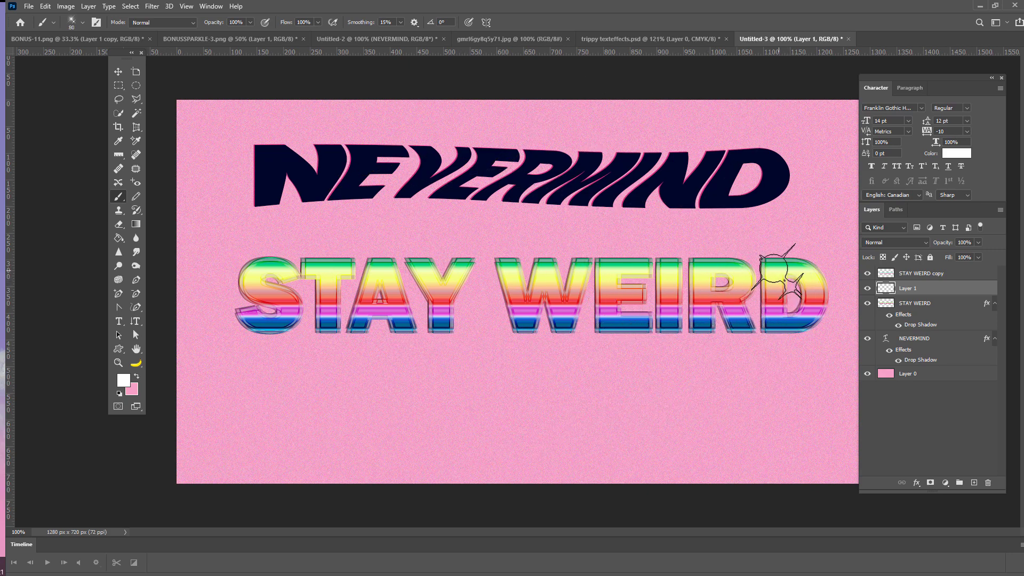
key(bracketleft)
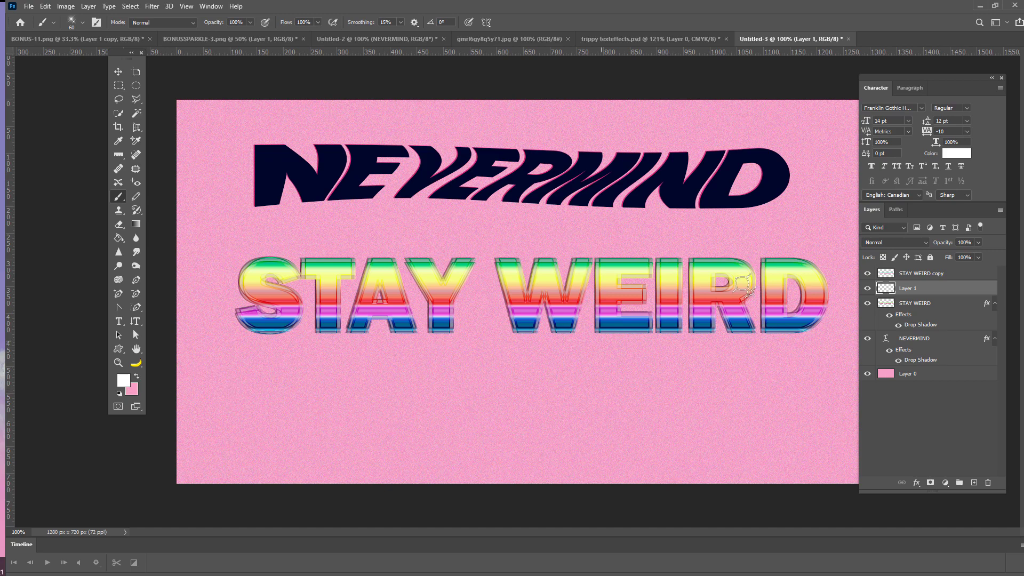
Stamp single white sparkles on the S, T, A, W, R and D of STAY WEIRD on the new layer.
click(800, 261)
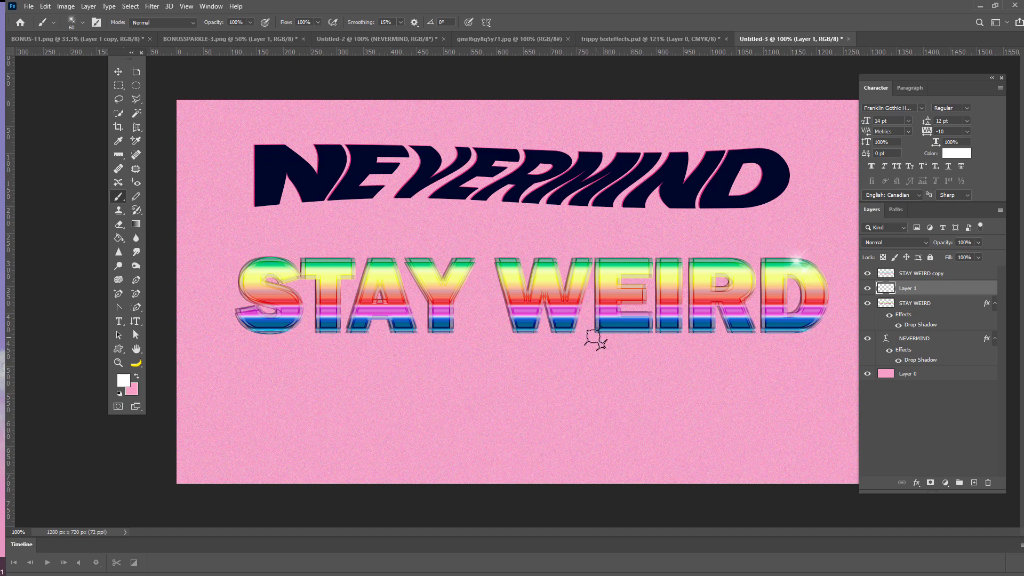
click(691, 322)
click(569, 268)
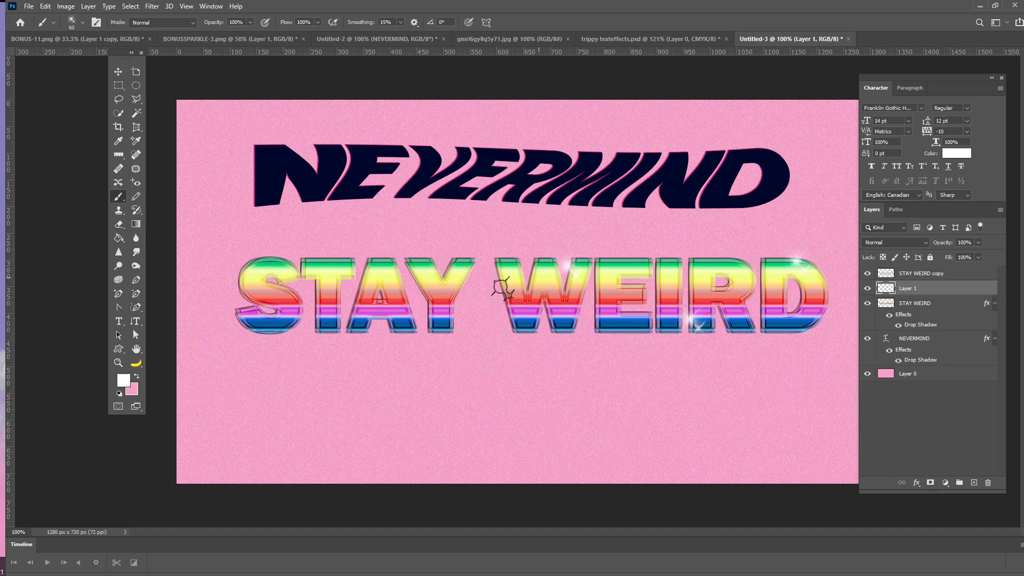
click(392, 269)
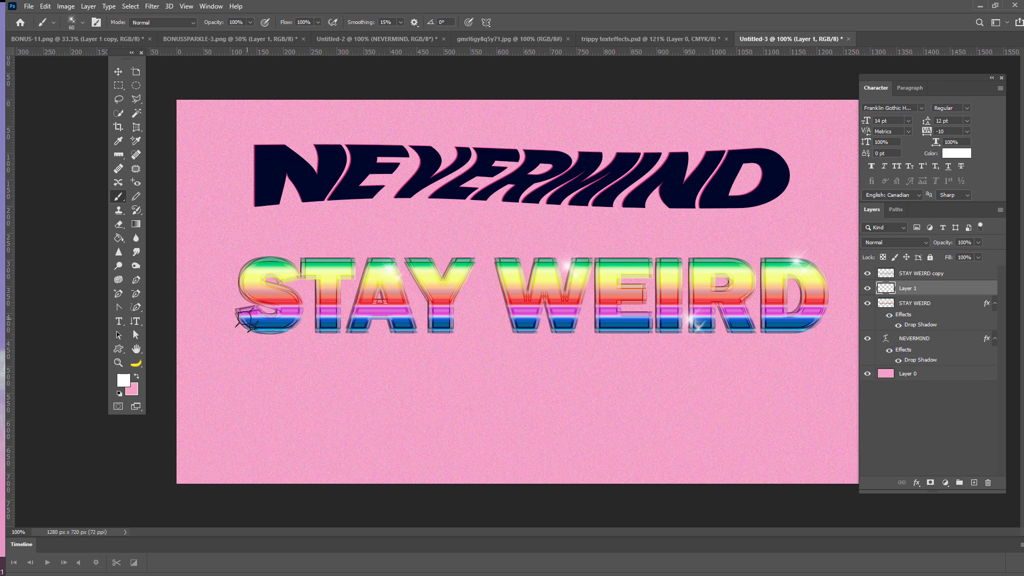
click(247, 321)
click(314, 266)
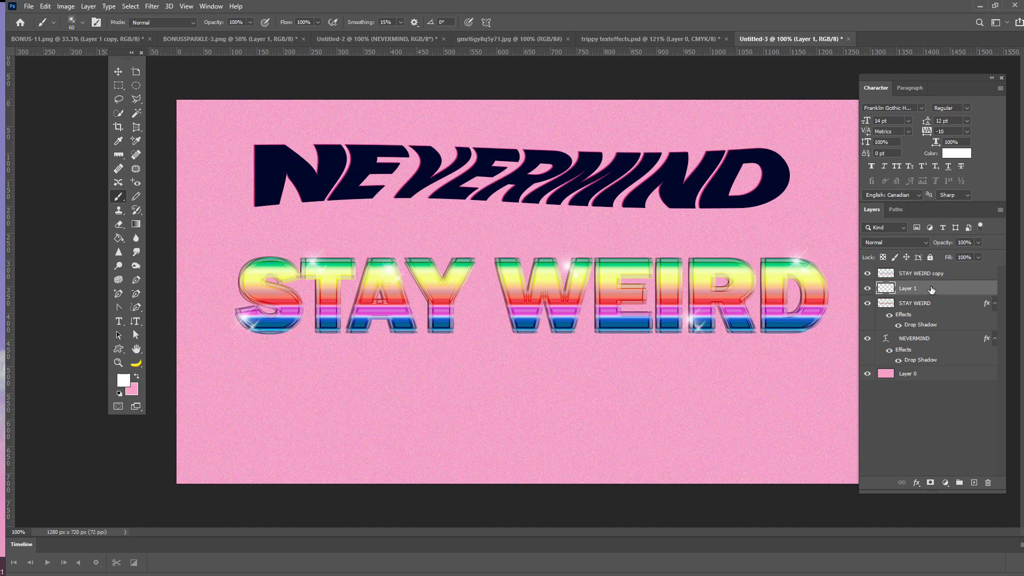
Give the sparkle layer an Inner Glow in Vivid Light at 94% opacity with a 2 px size.
click(916, 482)
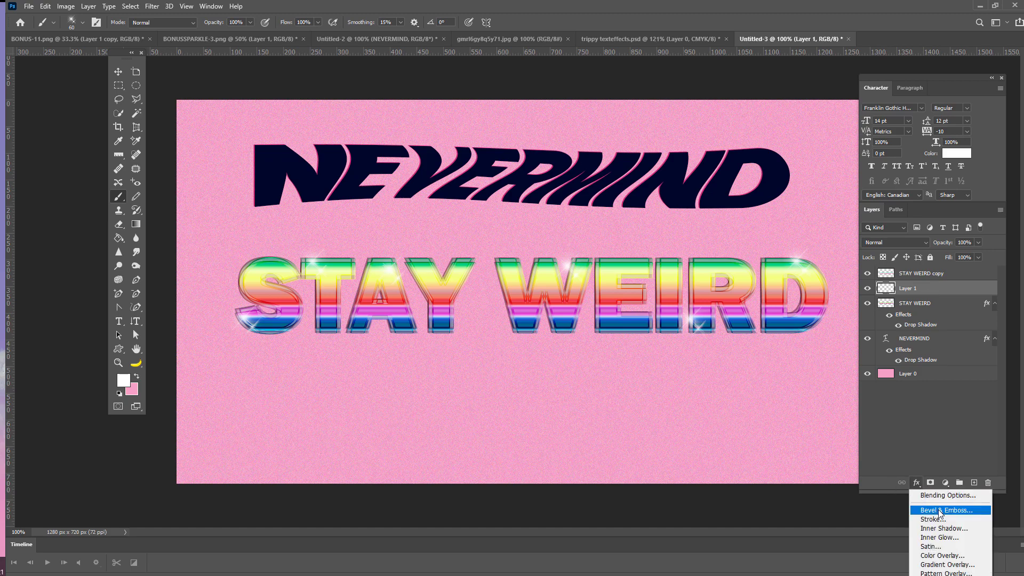
click(937, 537)
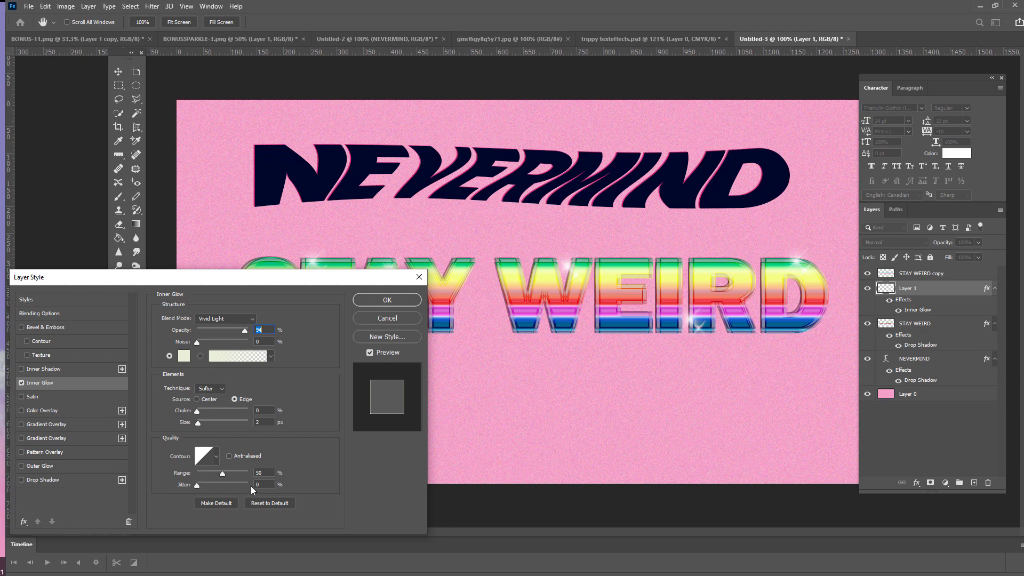
drag(294, 280, 373, 206)
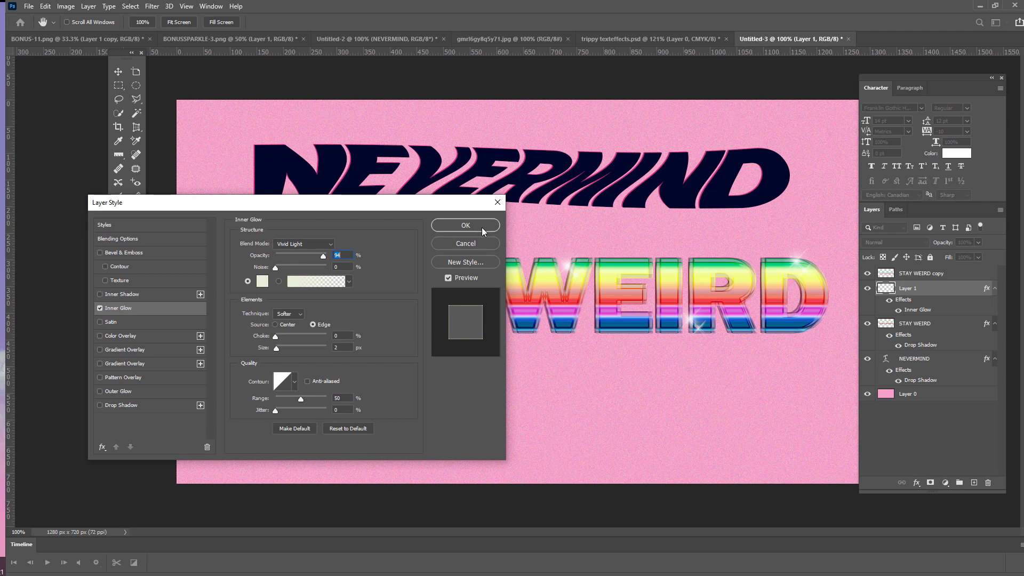
click(465, 225)
Add an Outer Glow to the sparkle layer in Screen mode at 35% opacity with a 2 px size.
click(916, 482)
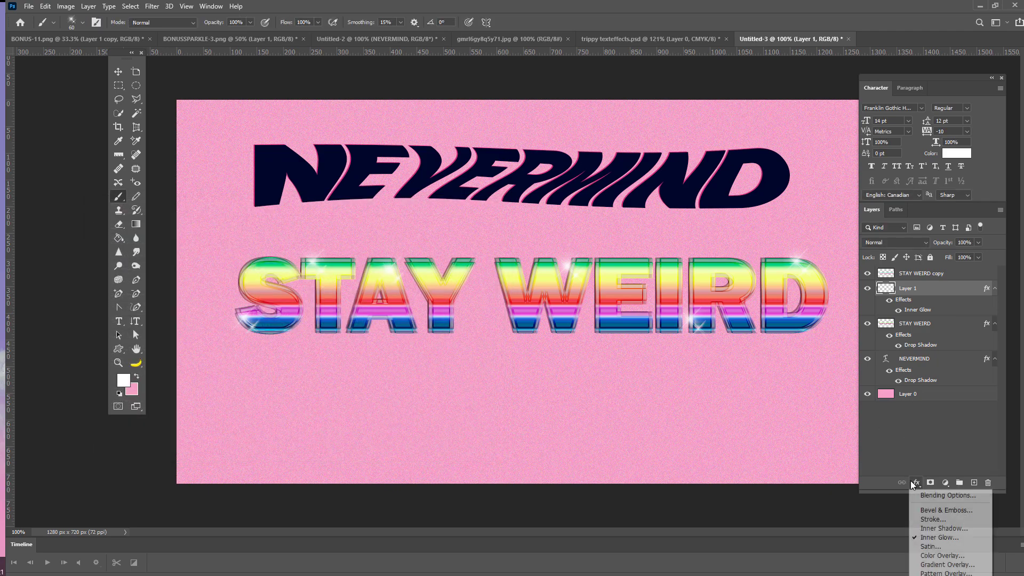
click(941, 575)
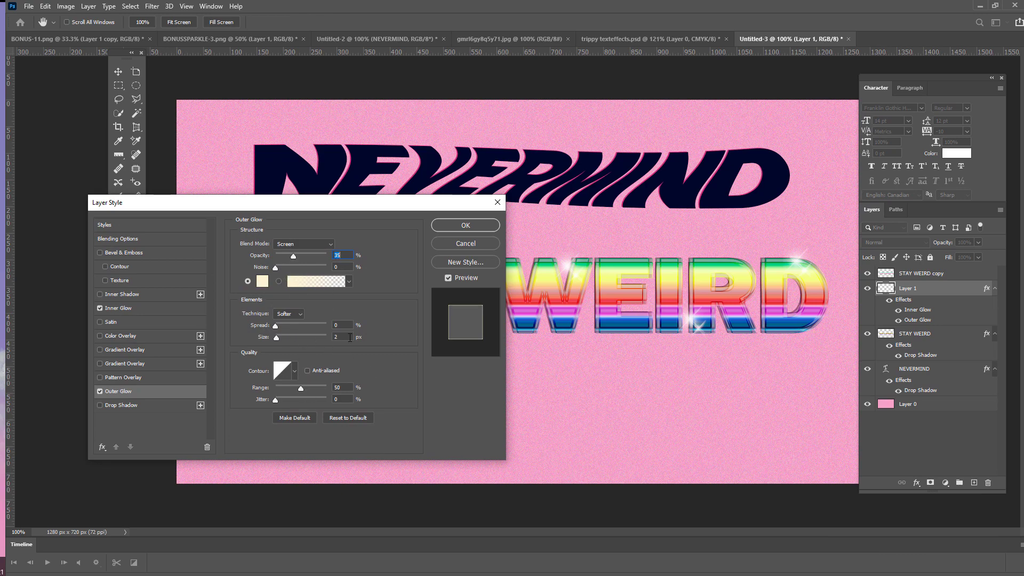
click(443, 226)
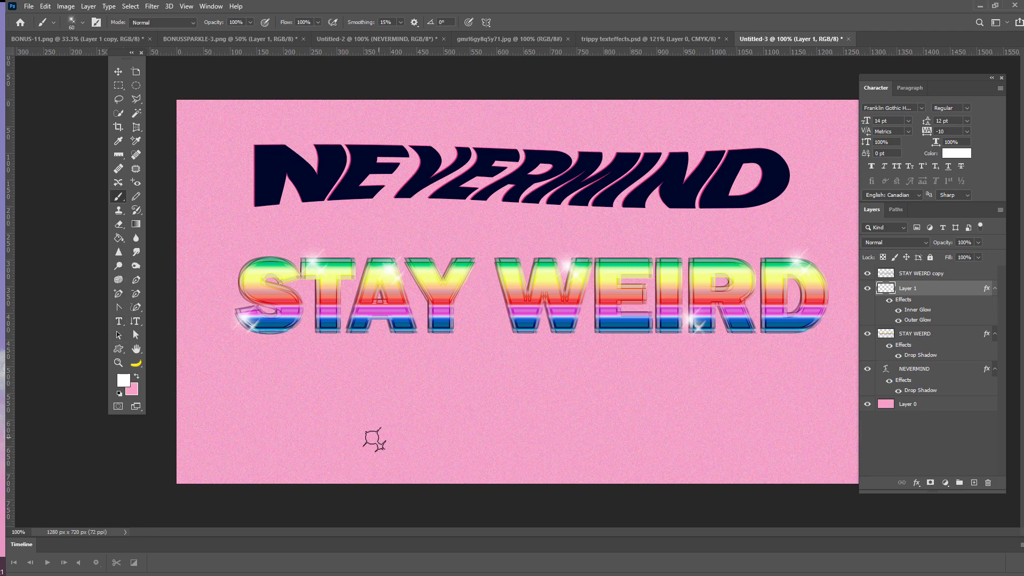
Add the text TRIPPY in near-black Franklin Gothic Heavy below STAY WEIRD.
click(119, 321)
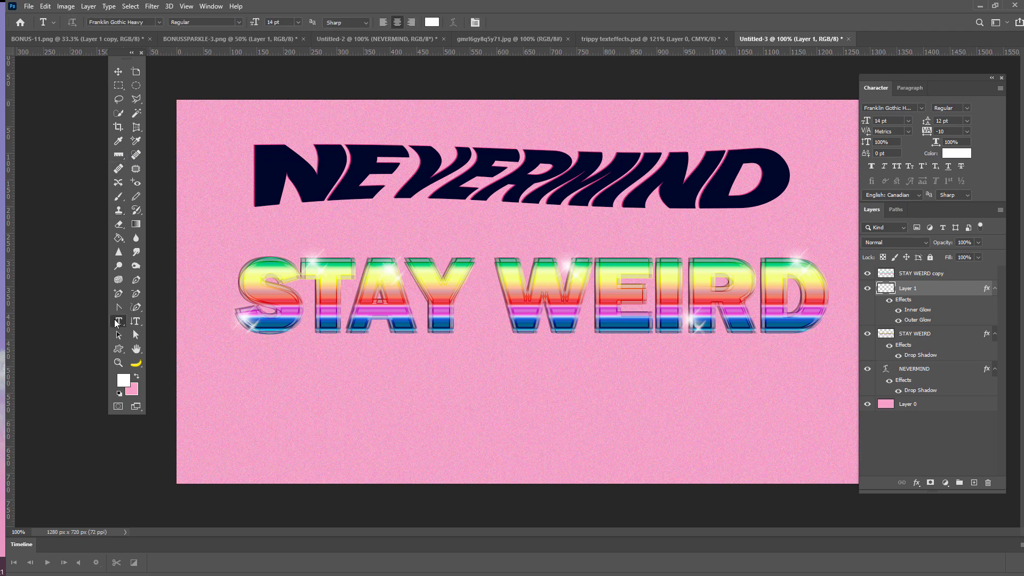
click(131, 392)
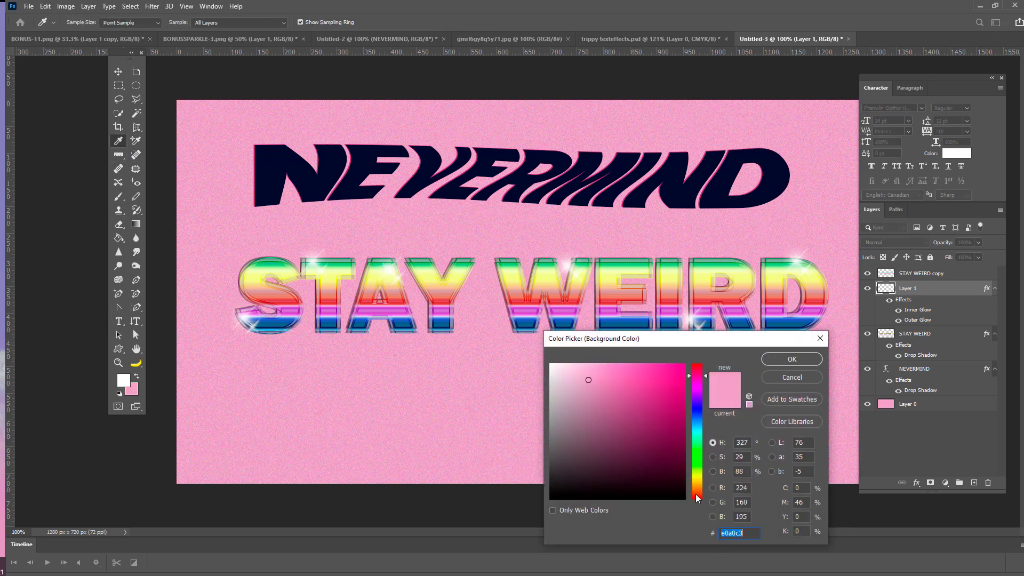
click(637, 488)
click(792, 359)
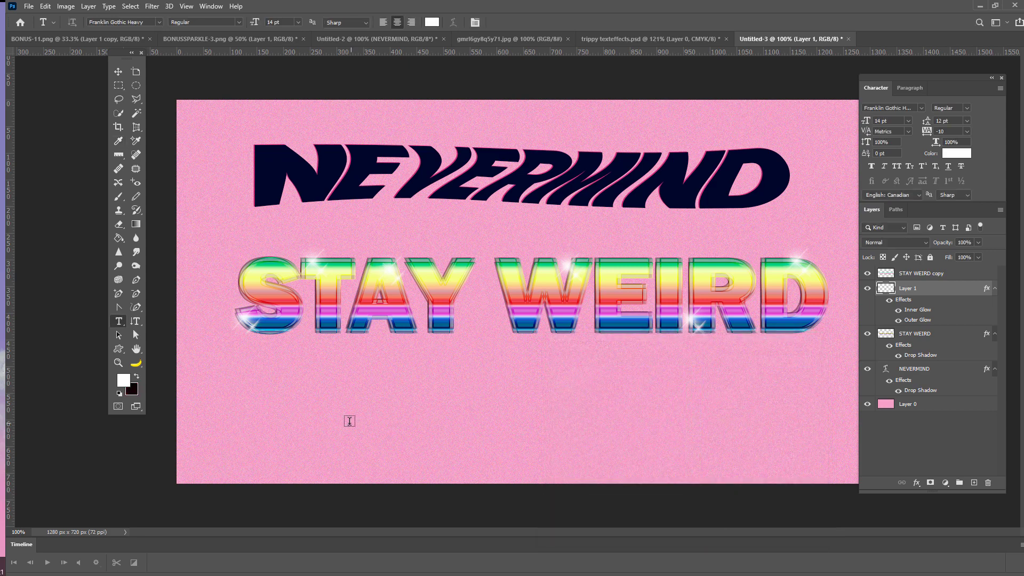
click(349, 421)
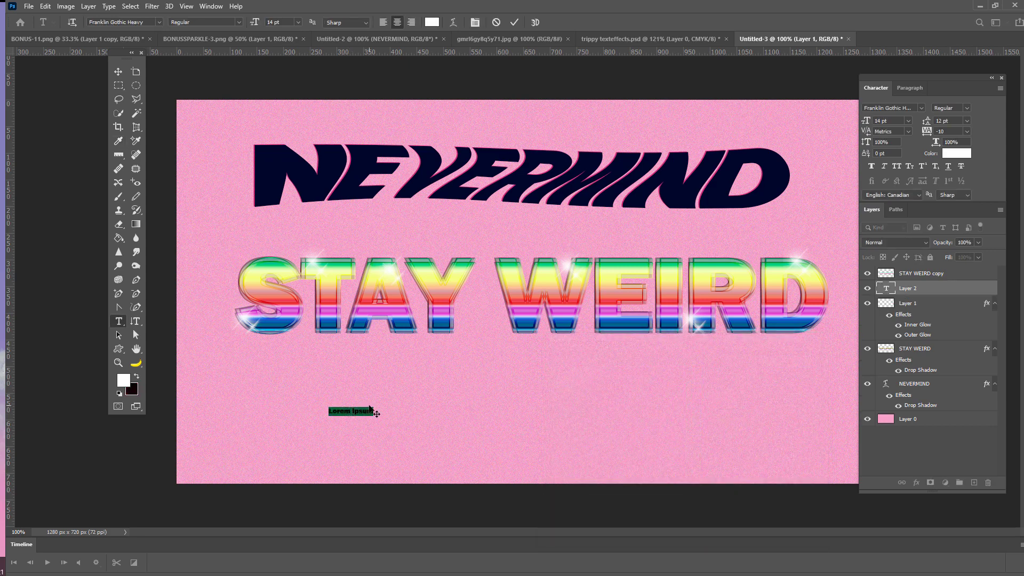
key(BackSpace)
drag(370, 411, 164, 414)
click(137, 377)
click(117, 72)
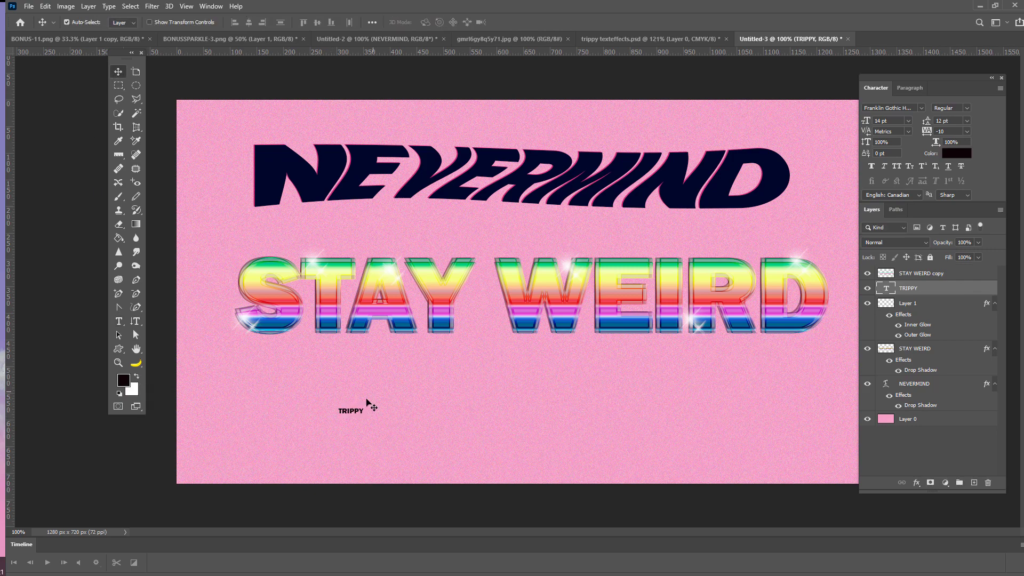
Scale the TRIPPY text up to about 216 pt and centre it beneath STAY WEIRD.
key(ctrl+t)
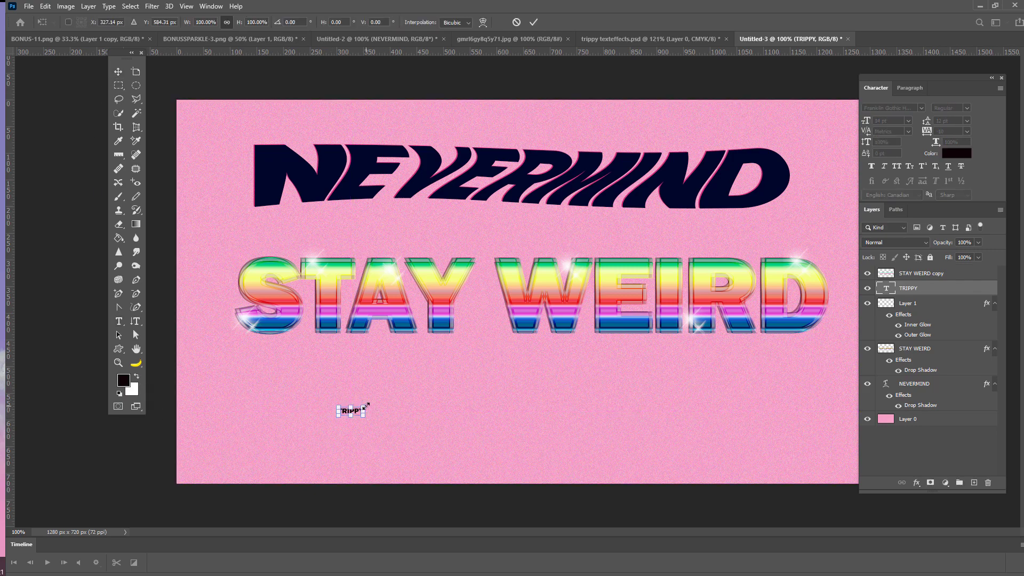
drag(366, 407, 749, 344)
drag(589, 375, 539, 388)
key(Return)
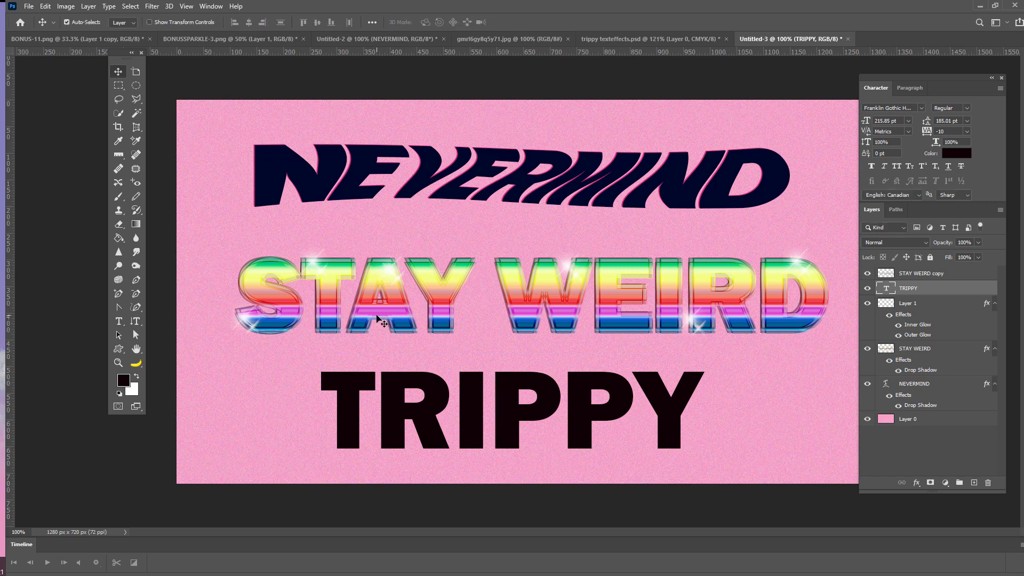
mouse_move(545, 386)
mouse_down()
mouse_move(512, 380)
mouse_move(530, 381)
mouse_up()
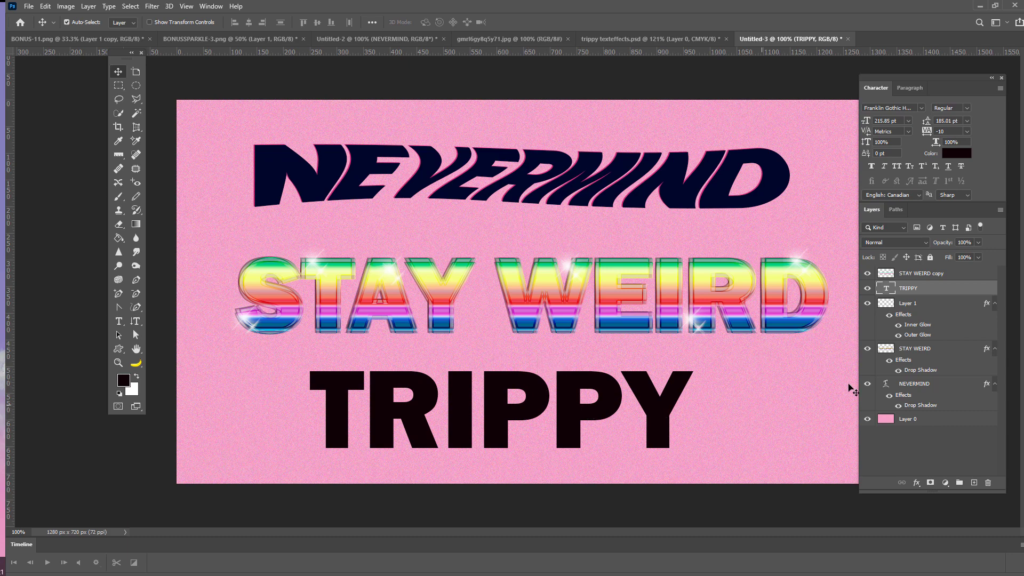
Rasterize the TRIPPY text and warp it by pulling its left corners outward and bending its upper edge inward.
right_click(938, 289)
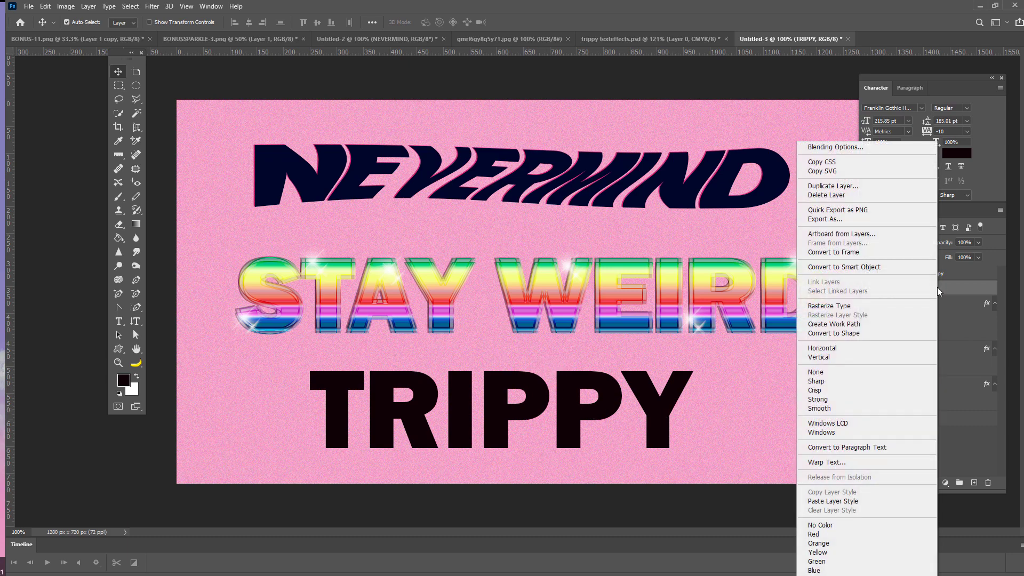
click(851, 307)
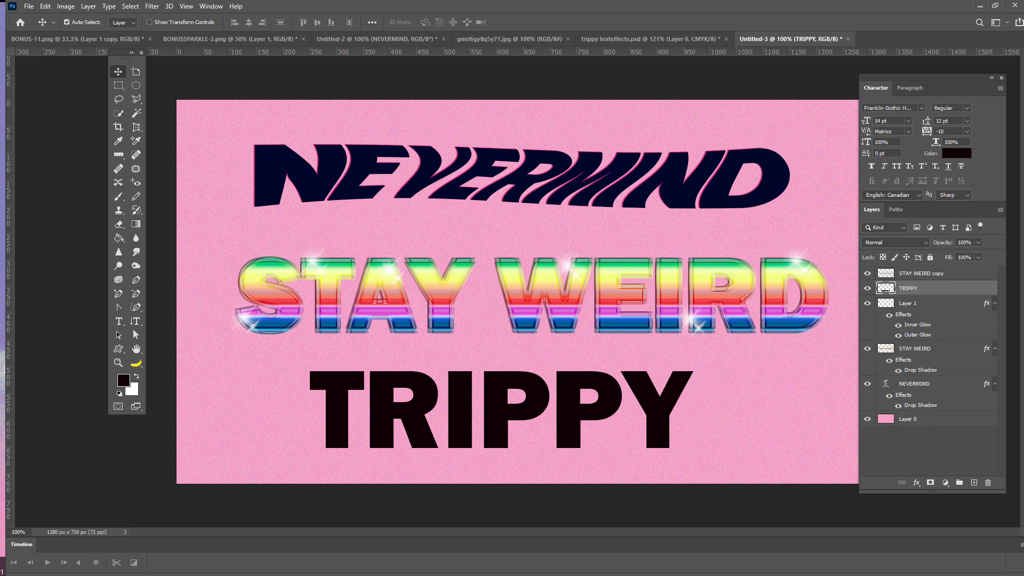
click(46, 6)
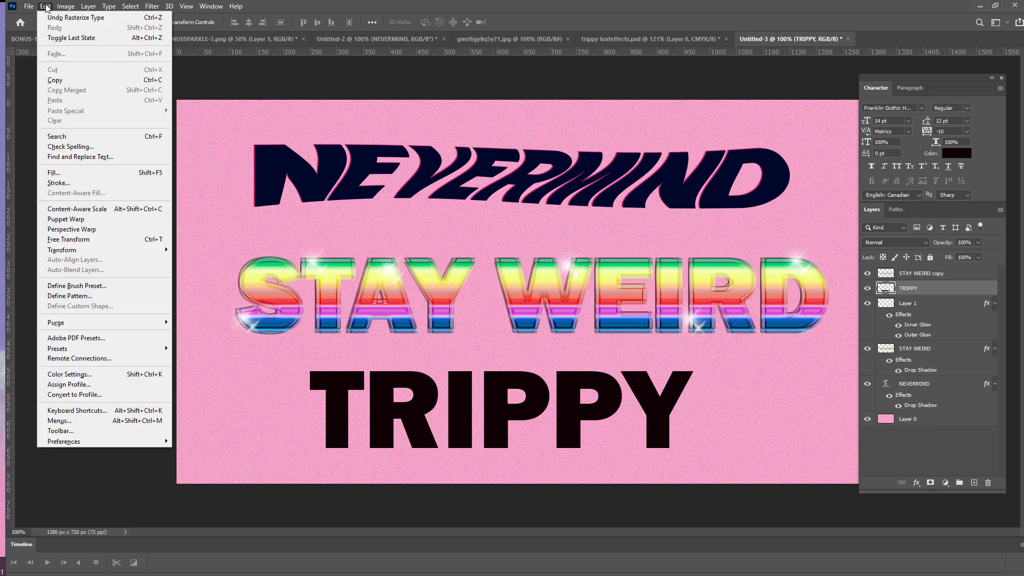
mouse_move(55, 252)
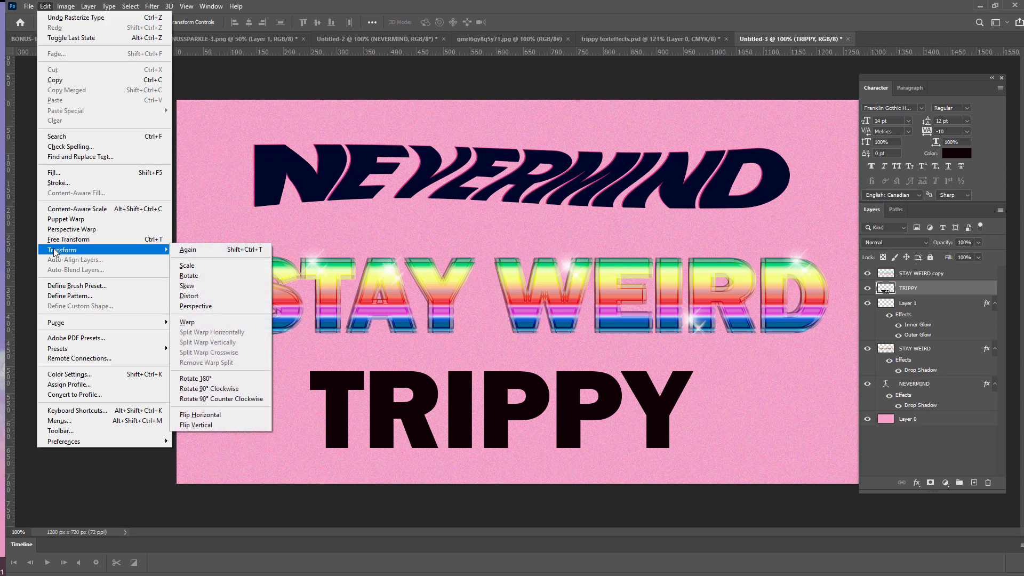
click(213, 322)
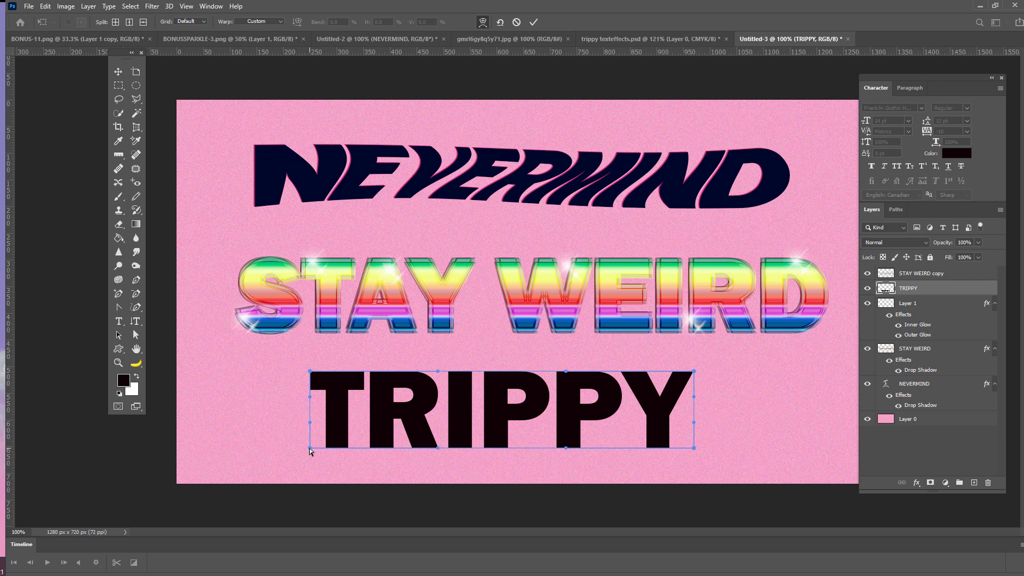
drag(310, 448, 275, 457)
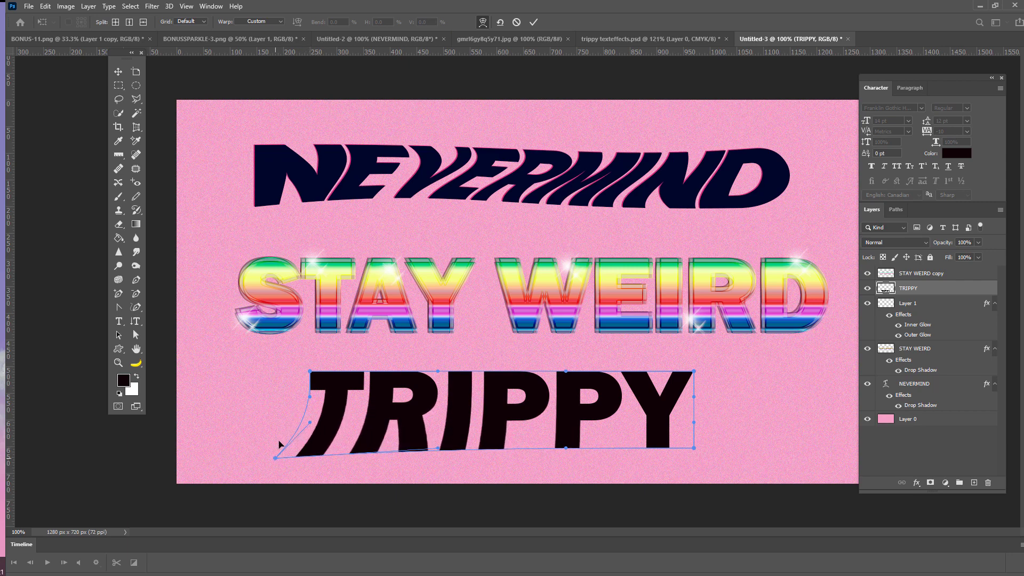
mouse_move(305, 369)
mouse_down()
mouse_move(303, 356)
mouse_move(280, 356)
mouse_move(290, 357)
mouse_up()
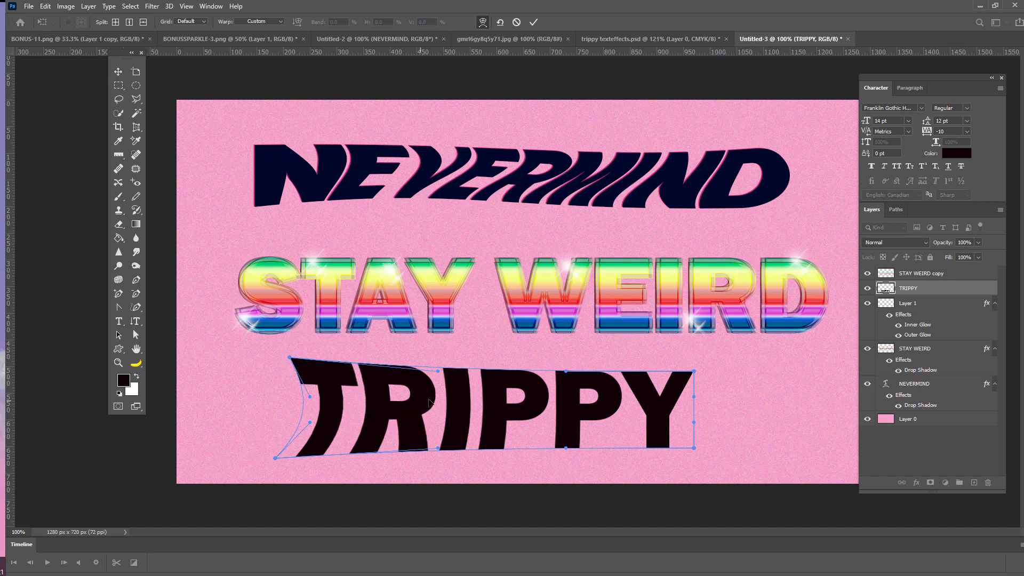
drag(438, 371, 403, 390)
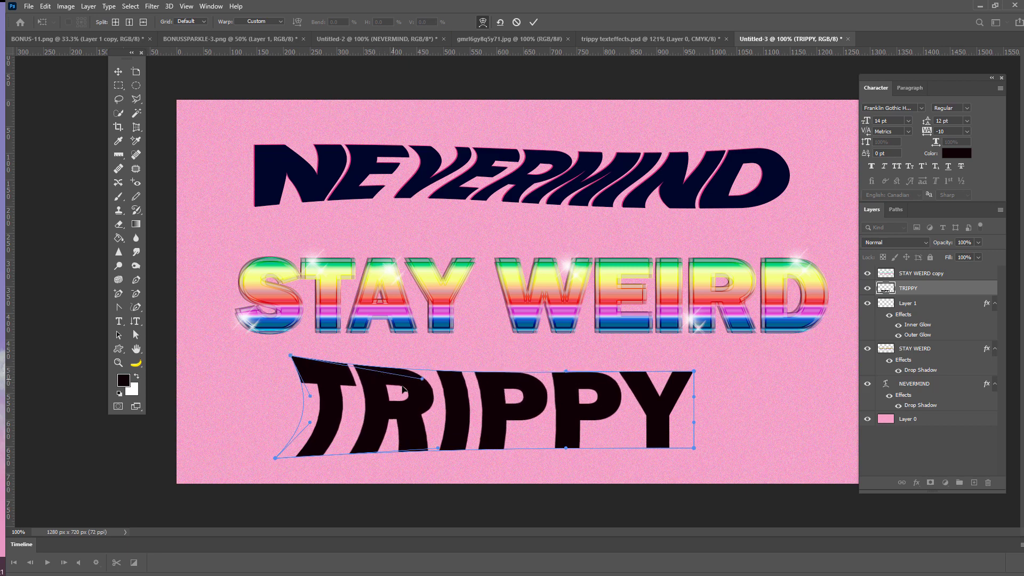
drag(570, 380, 531, 366)
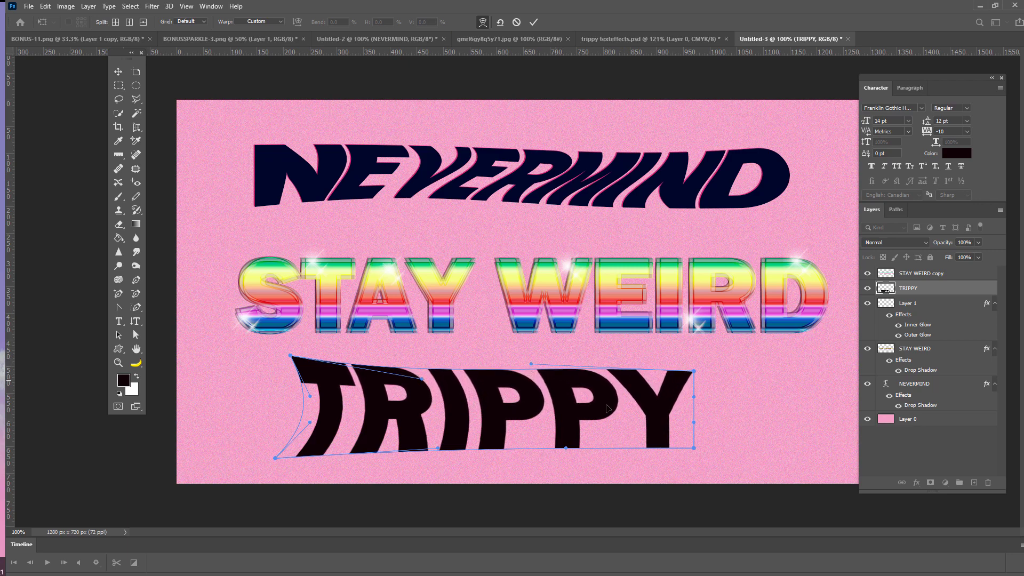
Flare TRIPPY's right corners outward, bend its upper and lower edges inward, and apply the warp.
drag(693, 375, 736, 357)
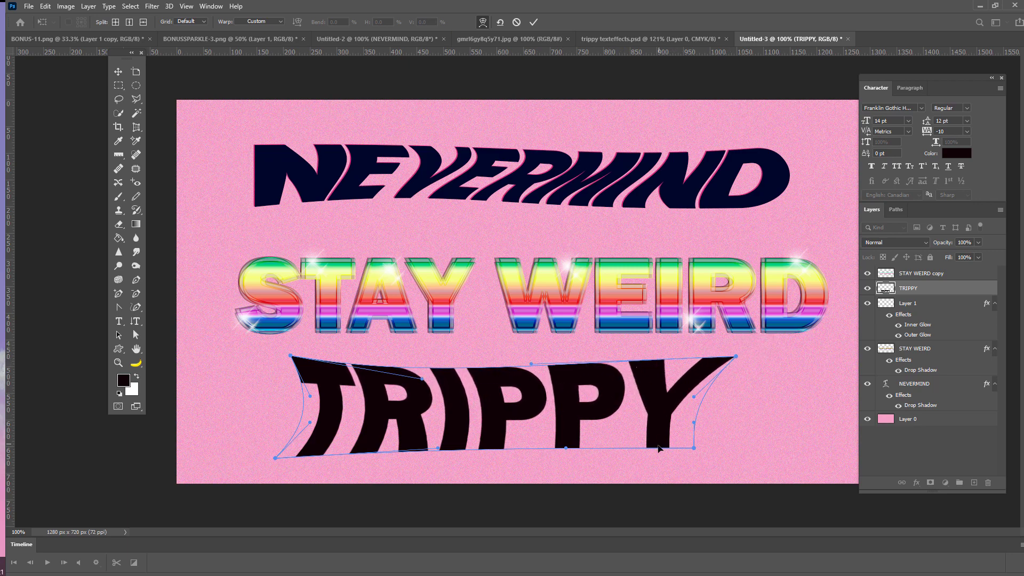
drag(696, 452, 710, 462)
drag(520, 455, 561, 440)
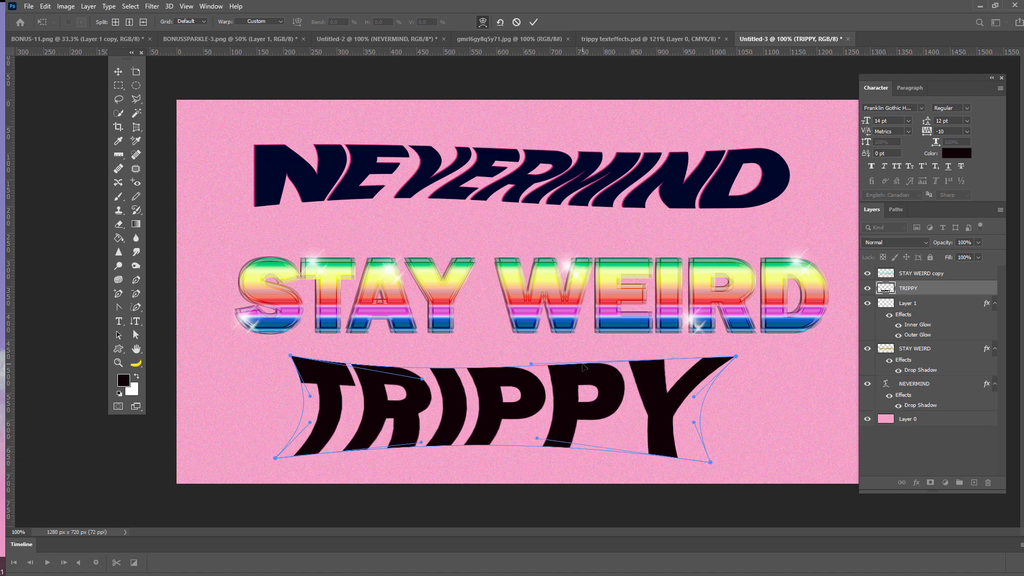
drag(530, 368, 516, 388)
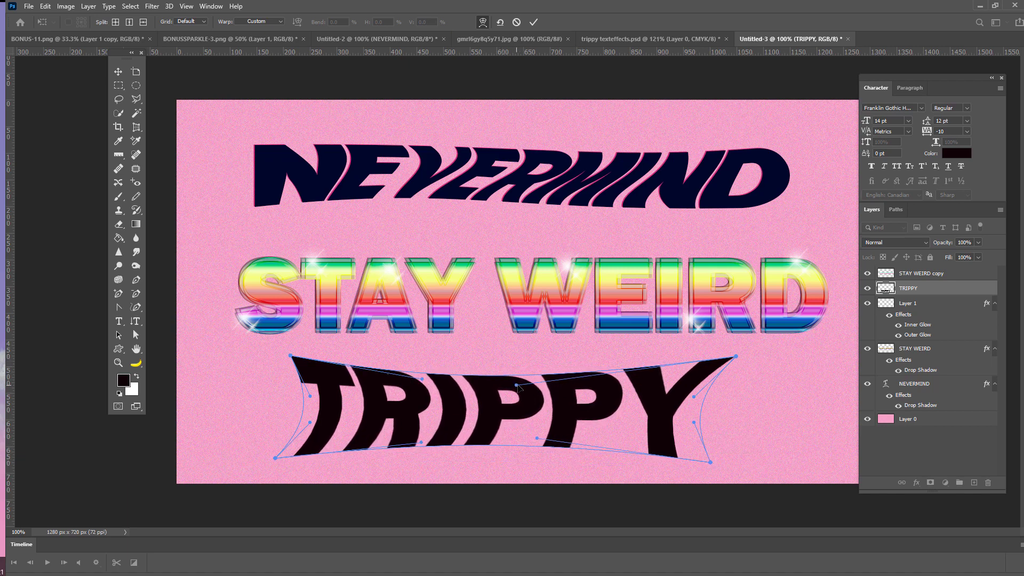
drag(732, 361, 721, 366)
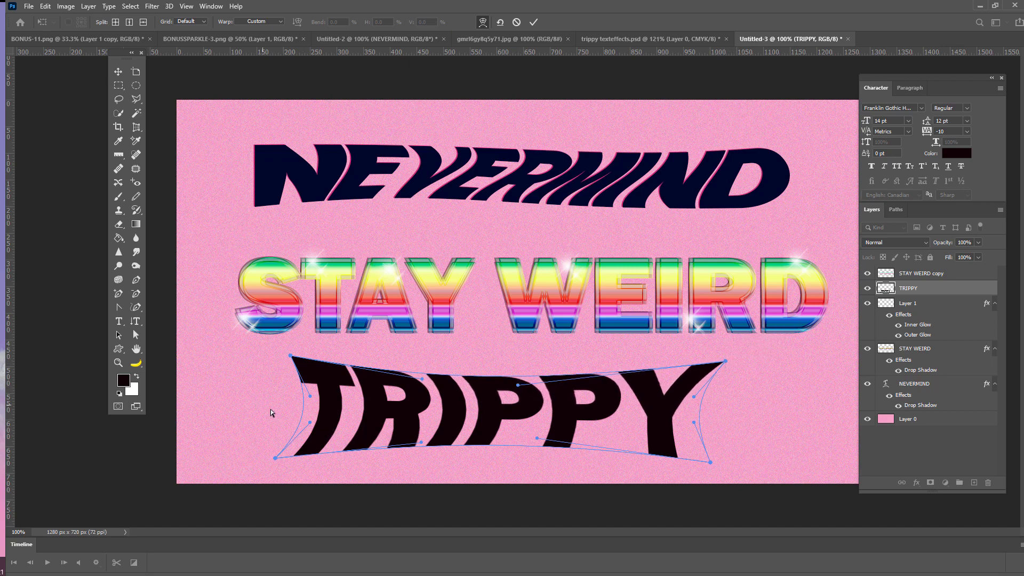
click(533, 22)
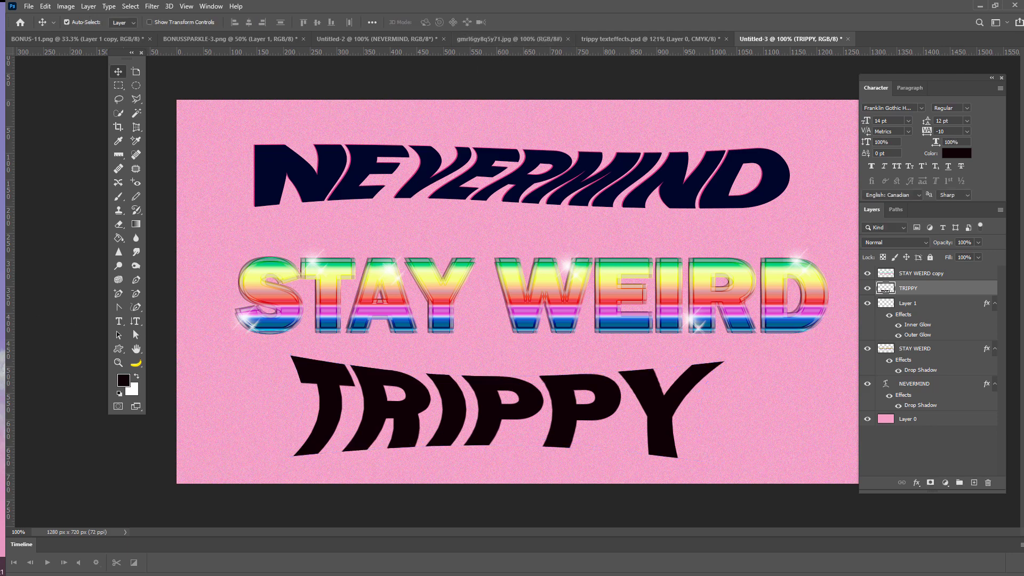
Duplicate the warped TRIPPY layer as TRIPPY copy.
right_click(923, 290)
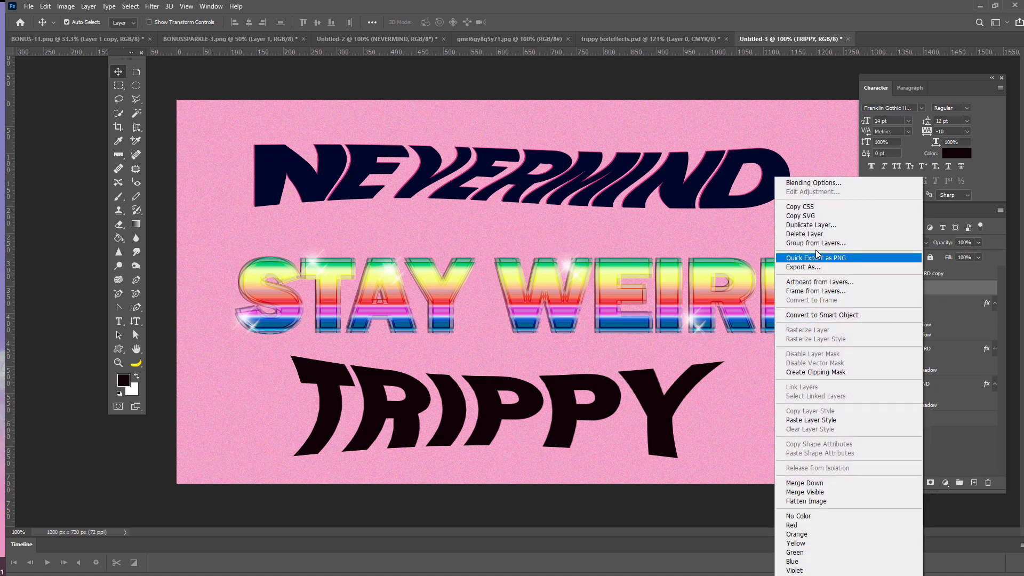
click(832, 225)
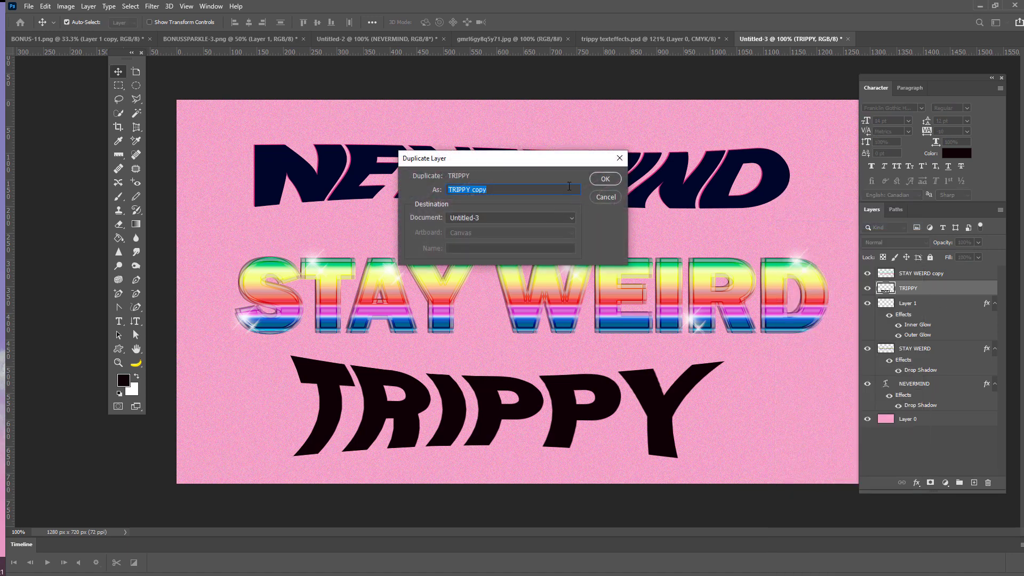
click(604, 179)
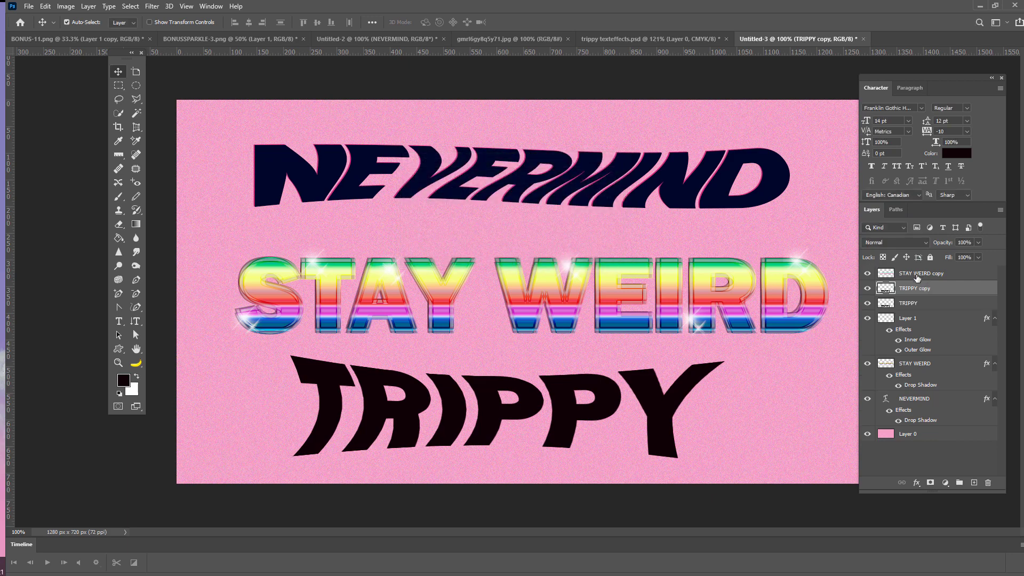
Move the STAY WEIRD copy layer below the sparkle layer, directly above the STAY WEIRD layer.
drag(917, 274, 896, 330)
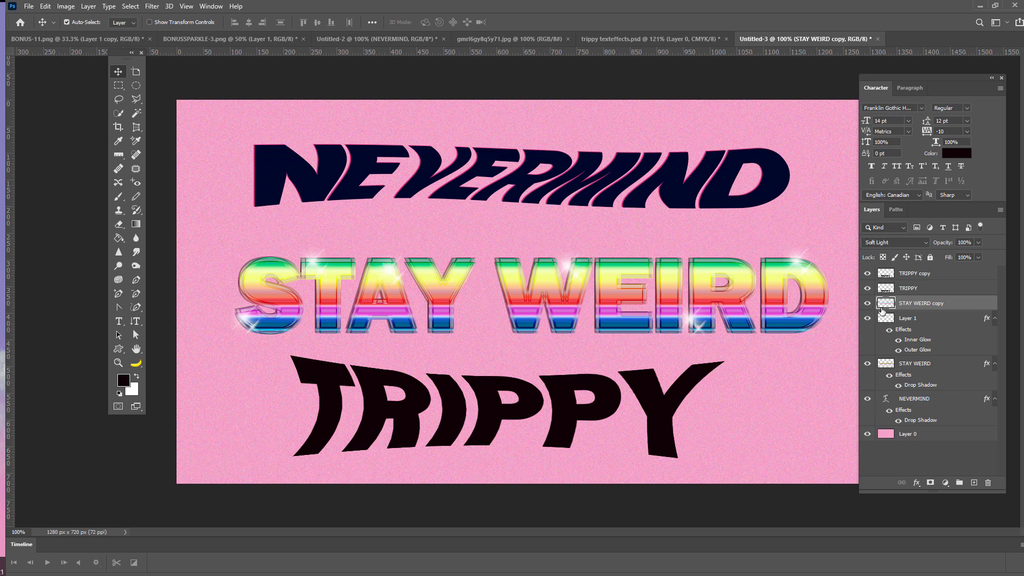
click(867, 318)
click(867, 318)
drag(917, 305, 928, 336)
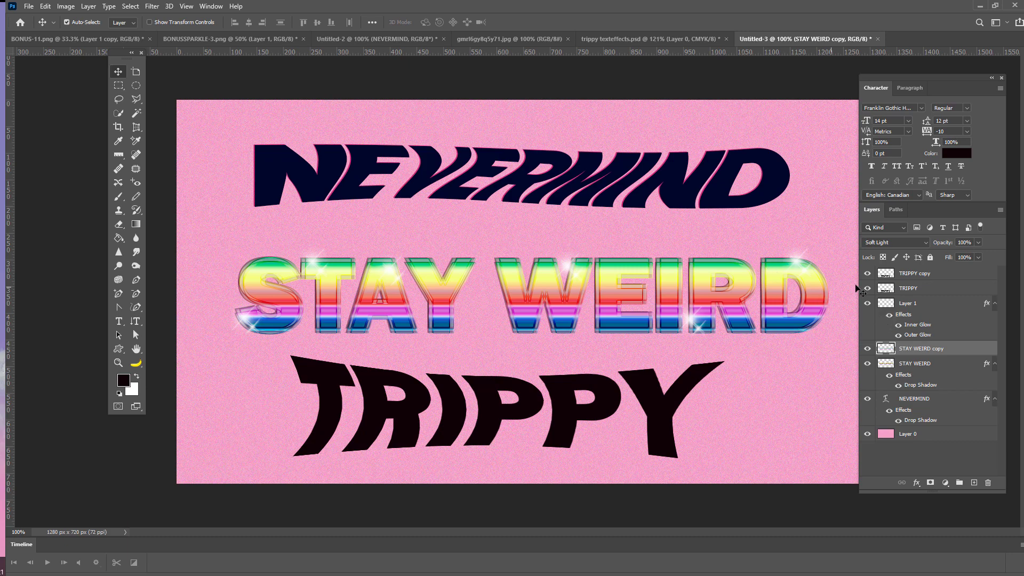
Combine the sparkle layer, STAY WEIRD copy and STAY WEIRD into a single smart object.
click(903, 307)
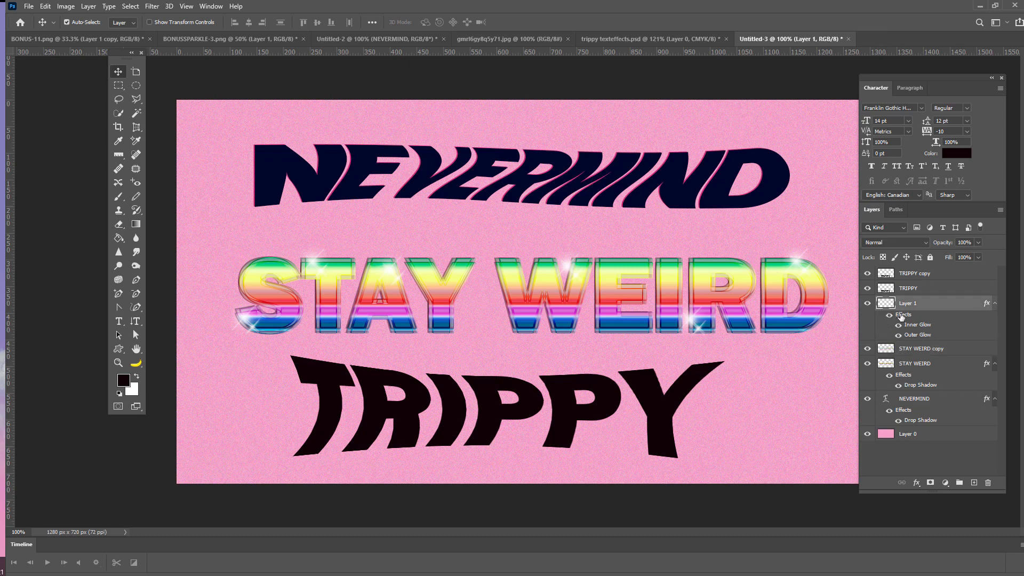
shift+click(911, 363)
right_click(921, 310)
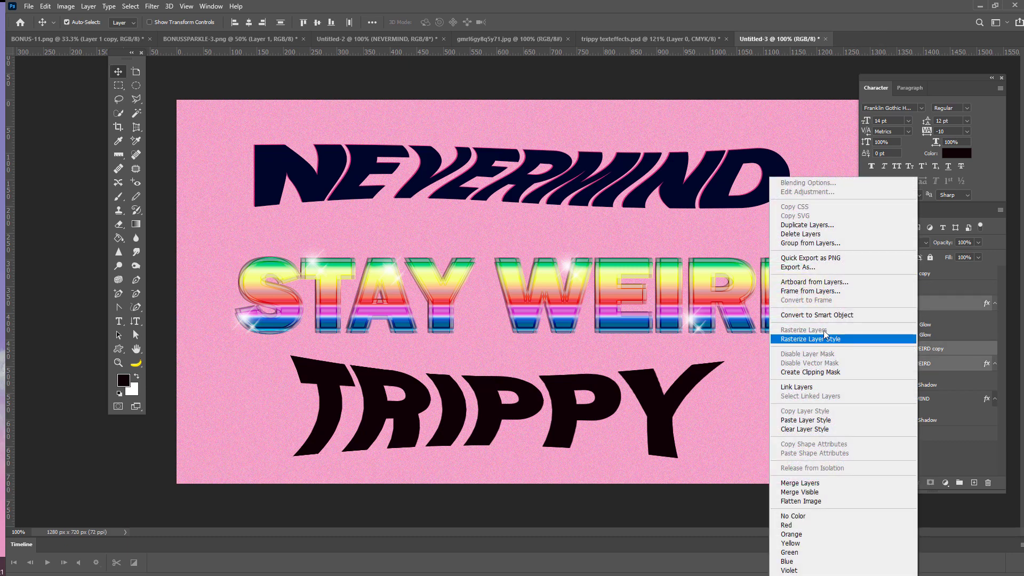
click(887, 339)
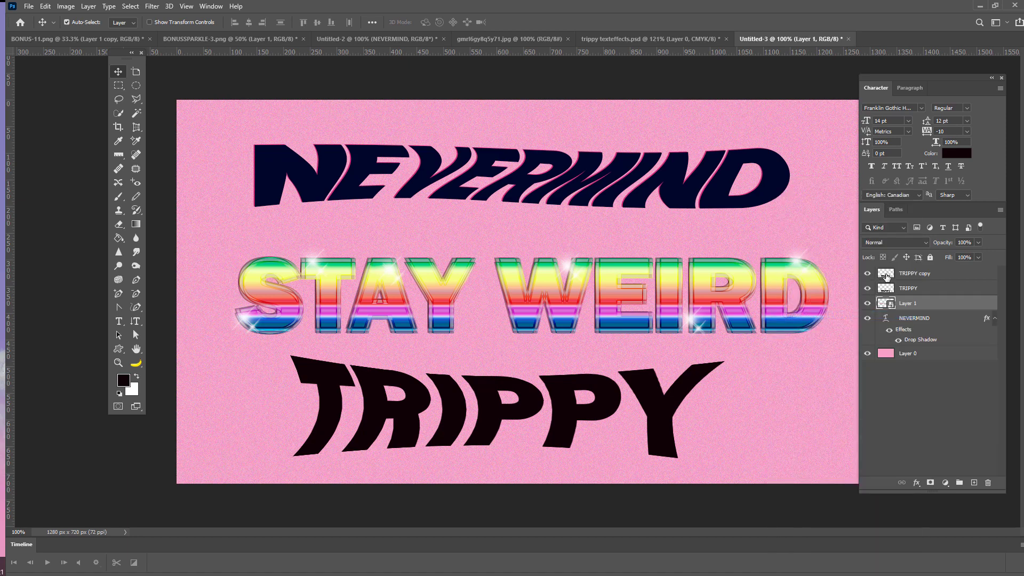
Select TRIPPY copy, sample the orange #cf672b from TRIPPY in trippy texteffects.psd as foreground colour, and return to Untitled-3.
click(920, 289)
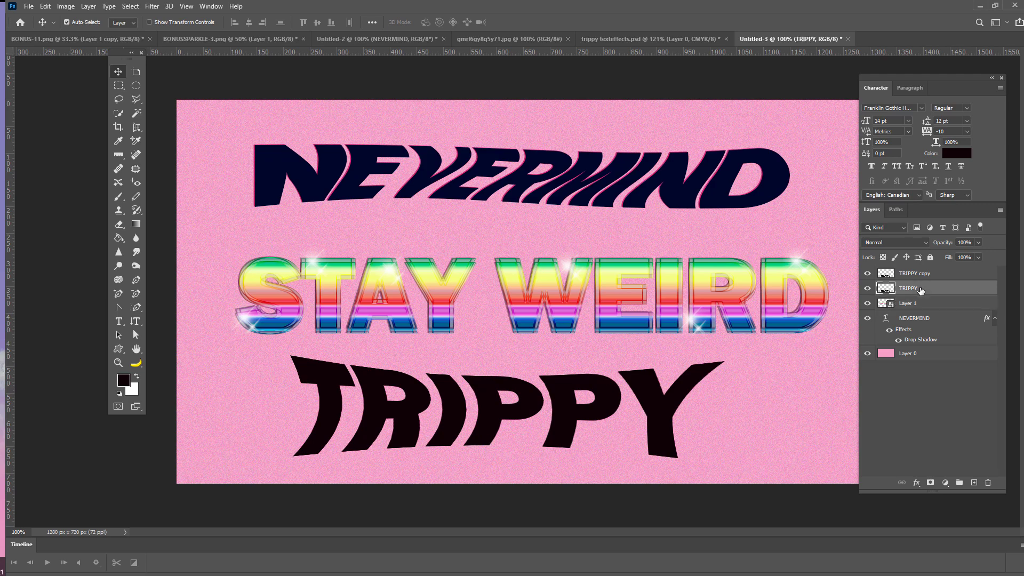
click(911, 275)
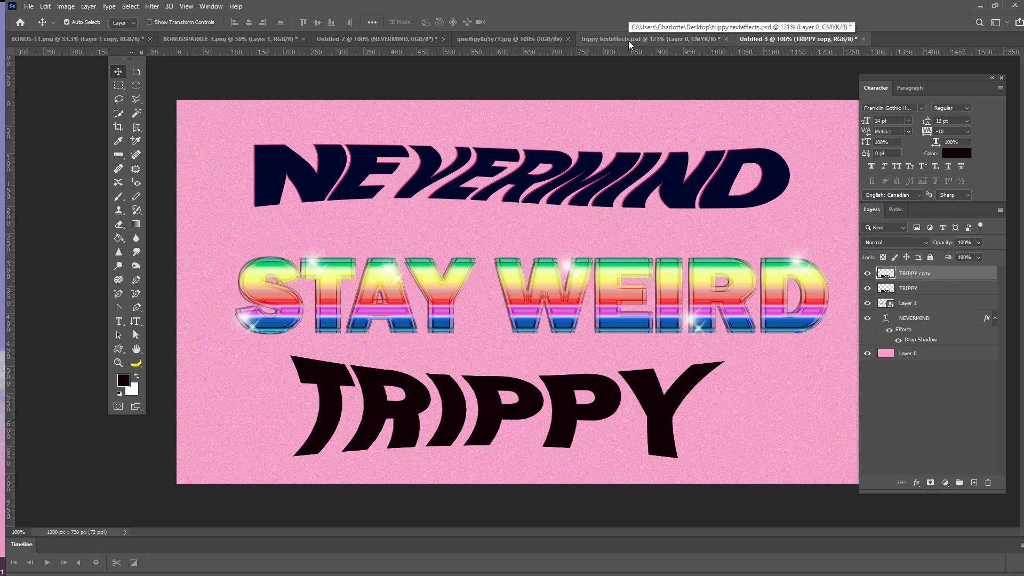
click(630, 42)
click(122, 381)
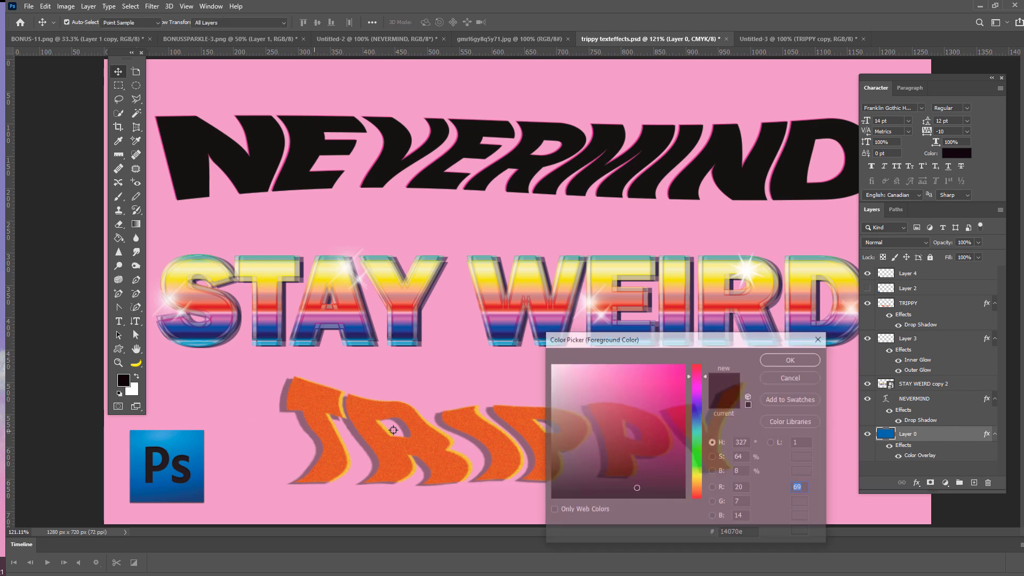
click(394, 408)
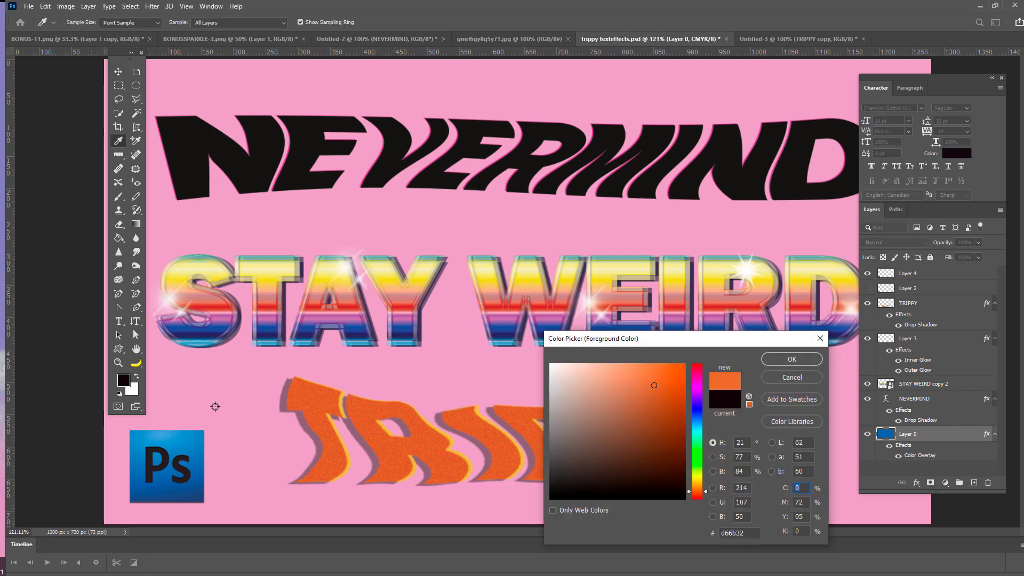
click(479, 424)
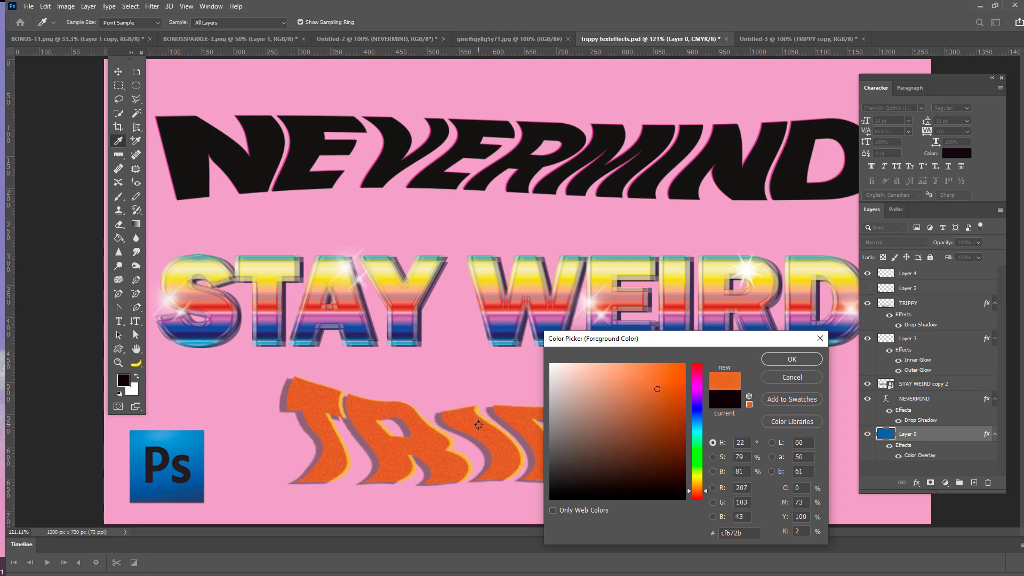
click(792, 359)
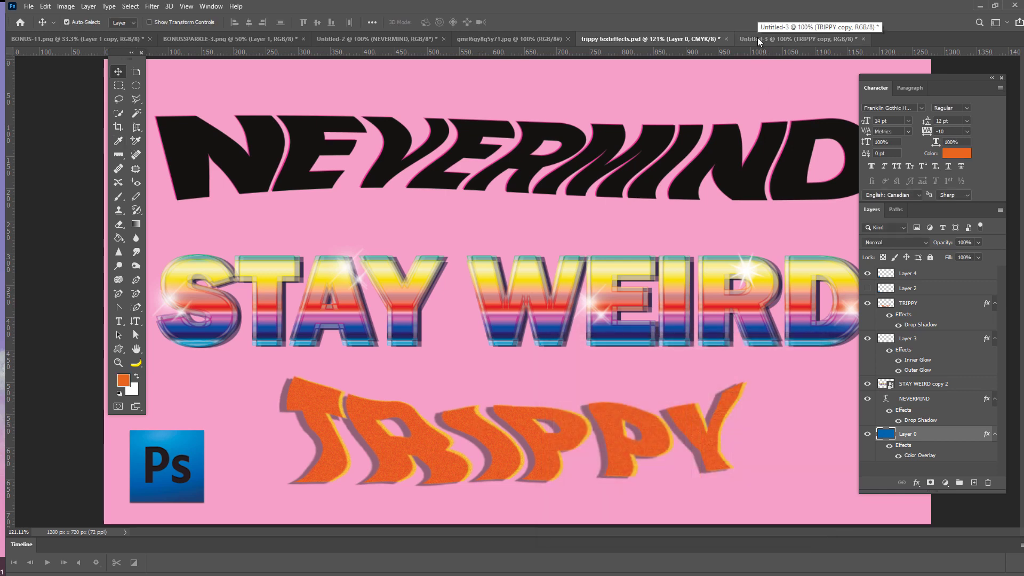
click(757, 37)
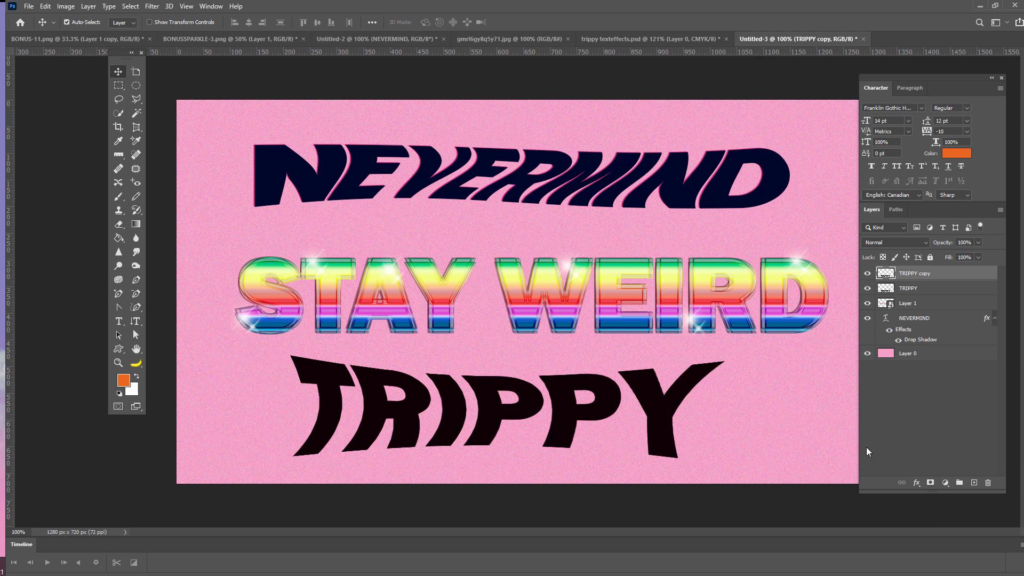
Apply a Color Overlay to the TRIPPY copy layer using the orange foreground colour #cf672b.
click(915, 484)
click(950, 555)
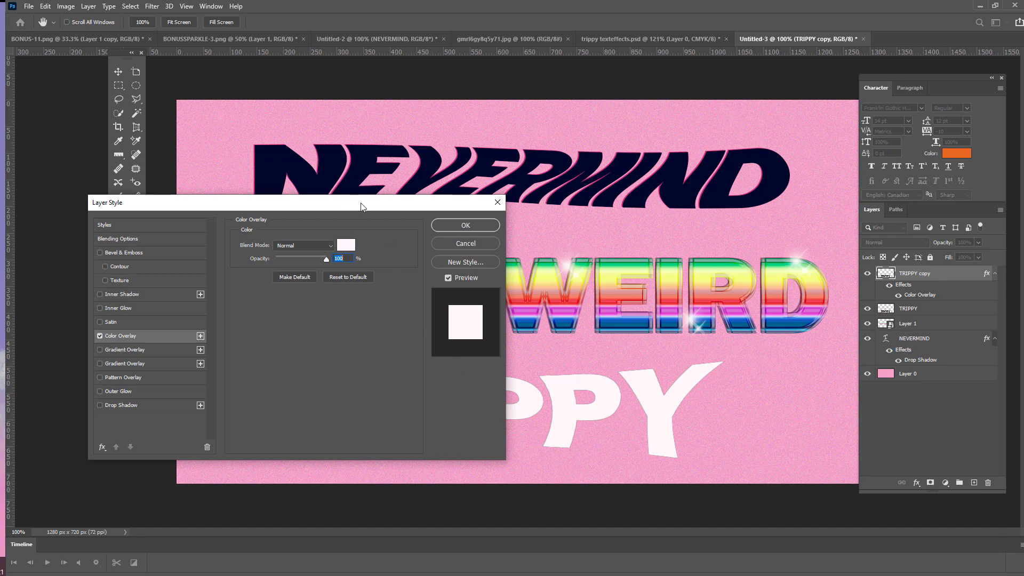
drag(360, 206, 761, 143)
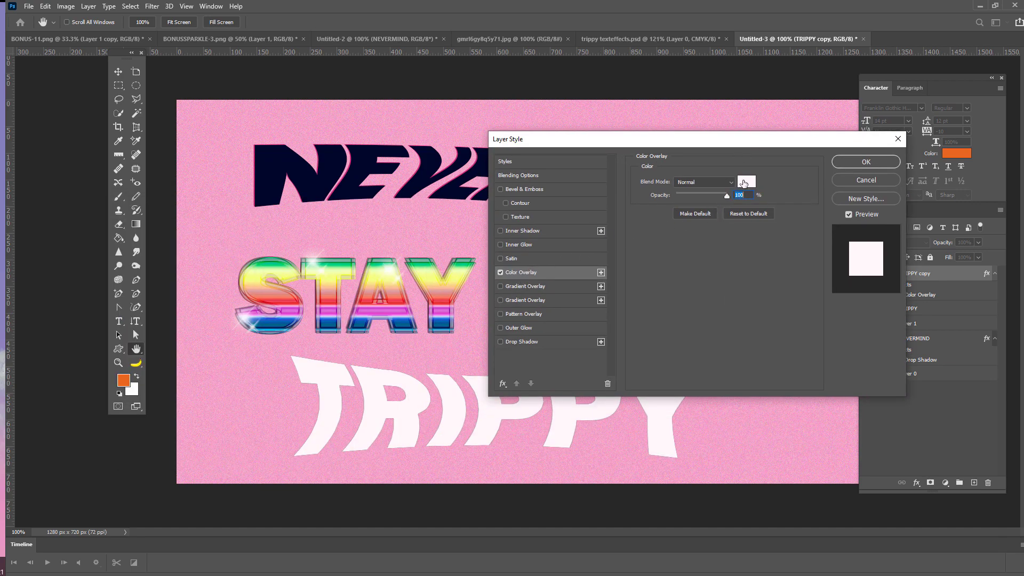
click(746, 181)
click(124, 374)
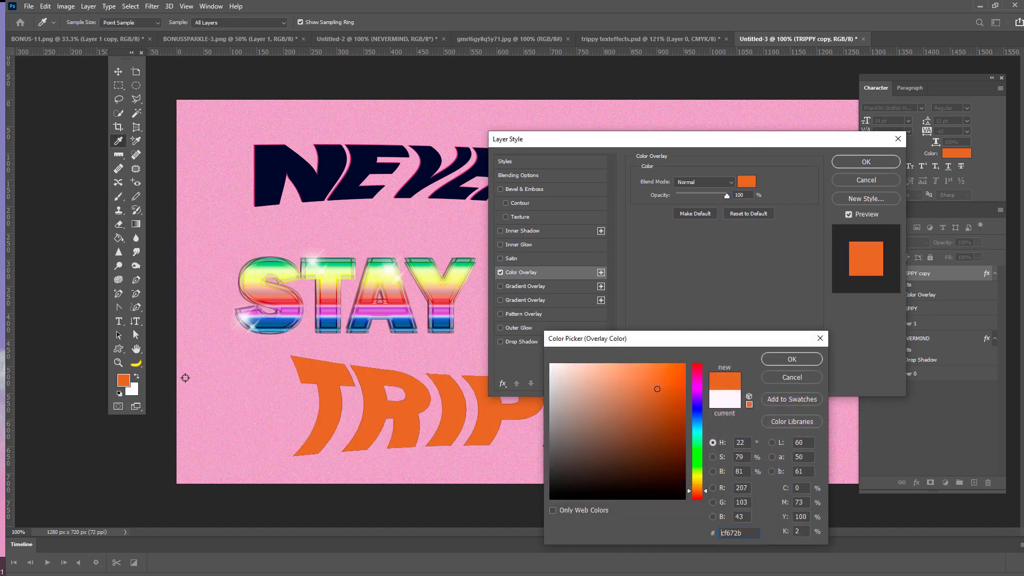
click(778, 358)
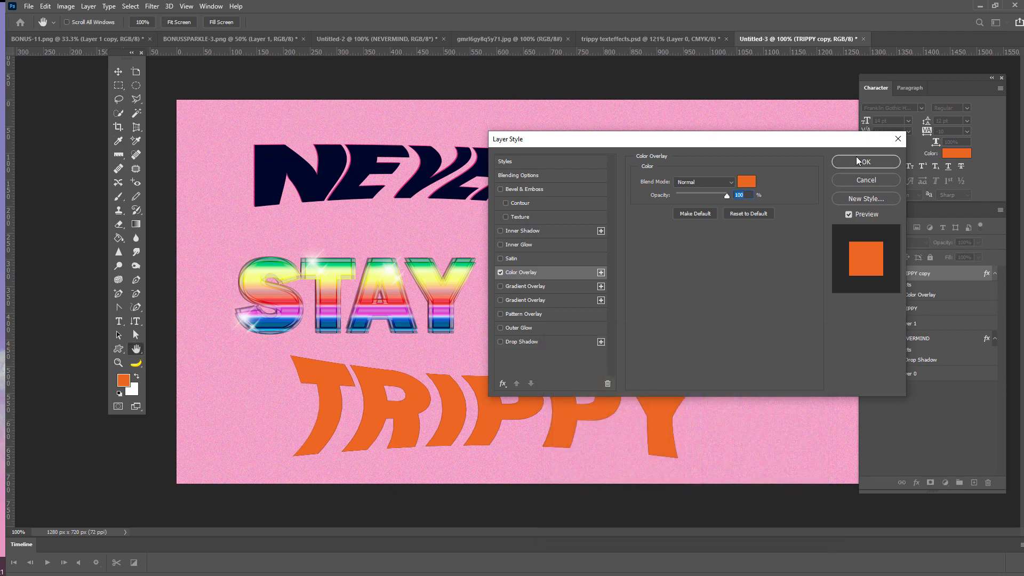
click(856, 162)
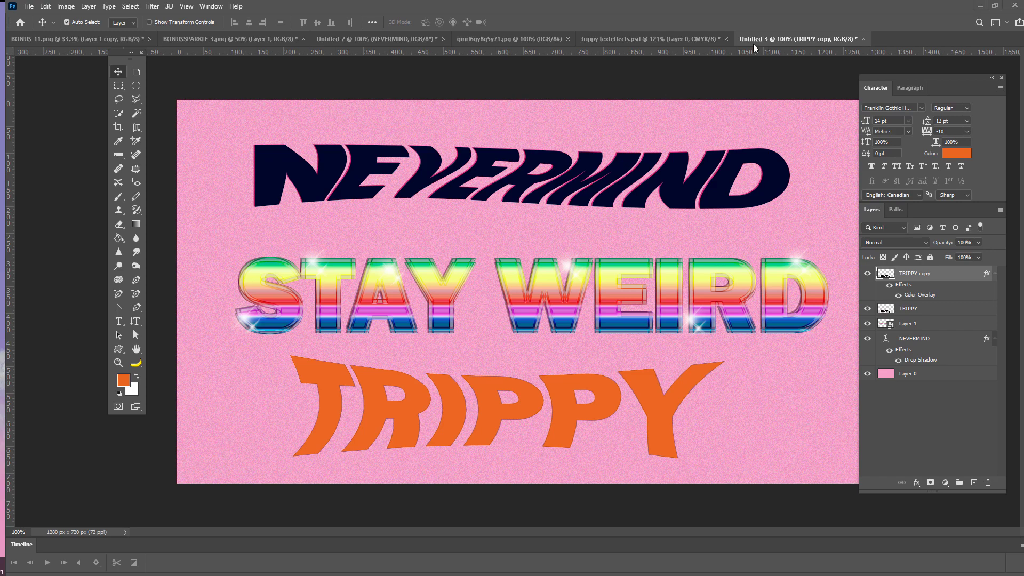
Sample the light orange #e1b750 from the edge of TRIPPY in trippy texteffects.psd as foreground colour, and return to Untitled-3.
click(660, 35)
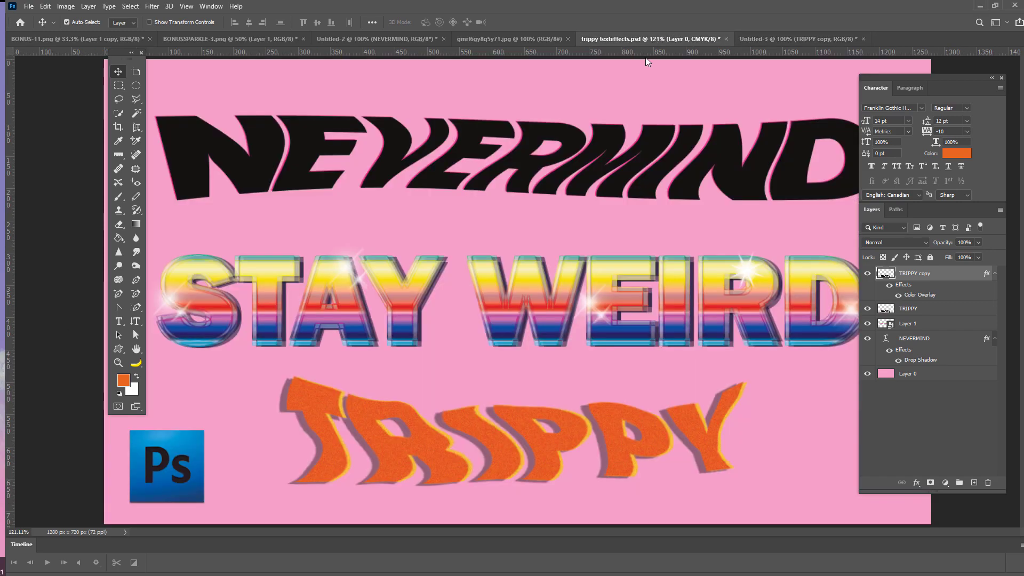
click(123, 380)
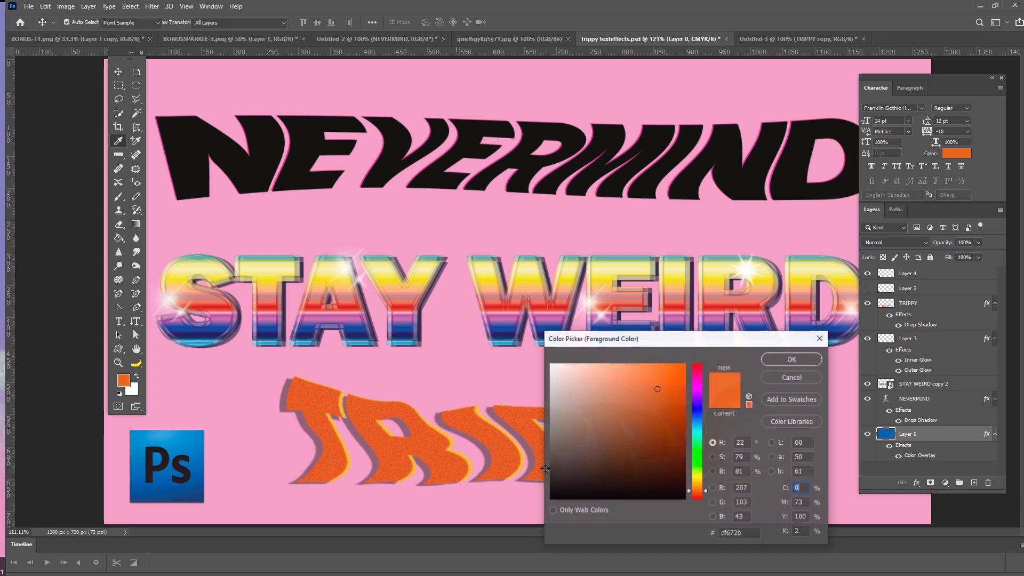
click(449, 438)
click(784, 359)
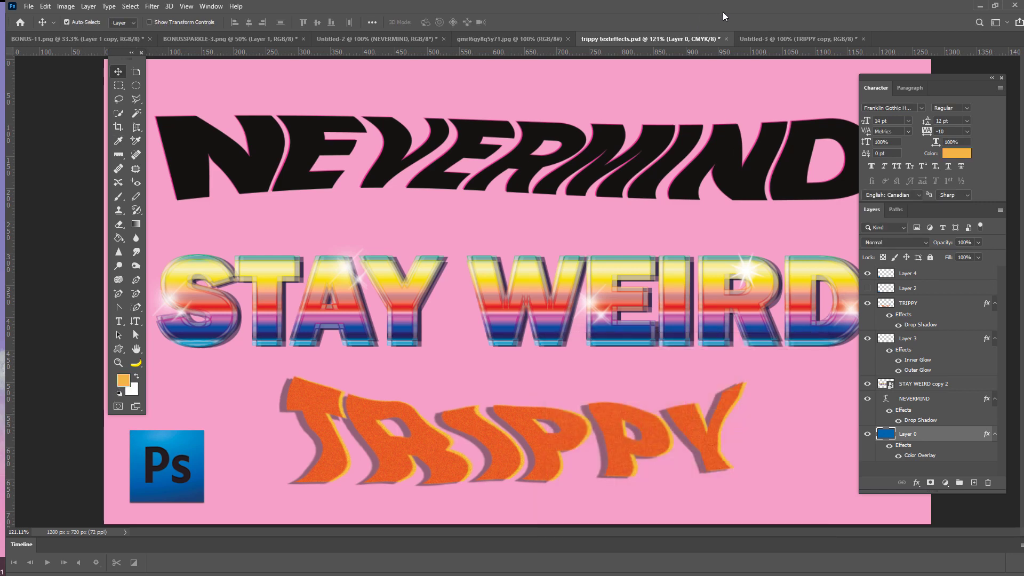
click(747, 38)
Hide TRIPPY copy and apply a Color Overlay to the TRIPPY layer in the yellow #fac33c, based on the sampled foreground colour.
click(867, 273)
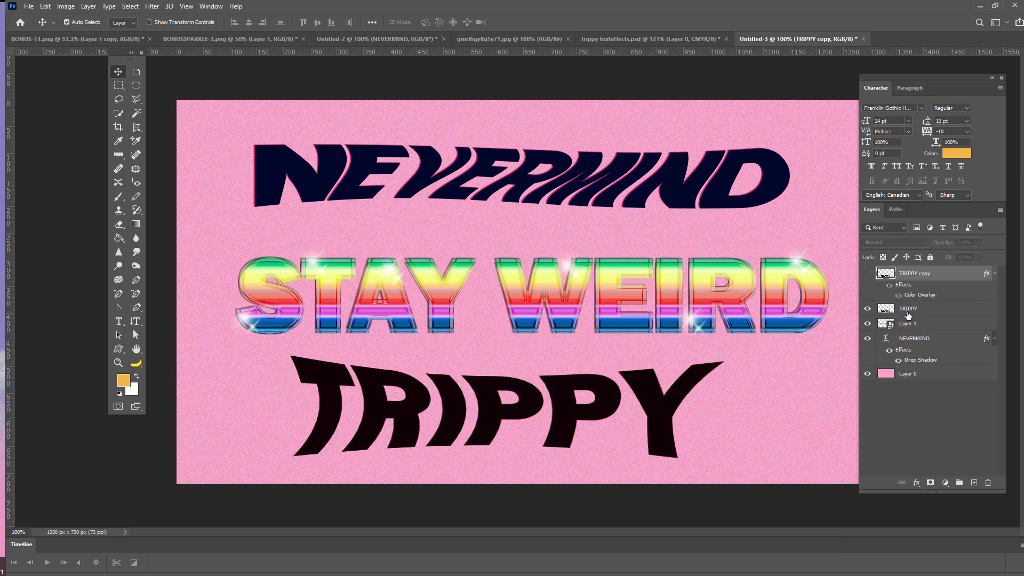
click(908, 310)
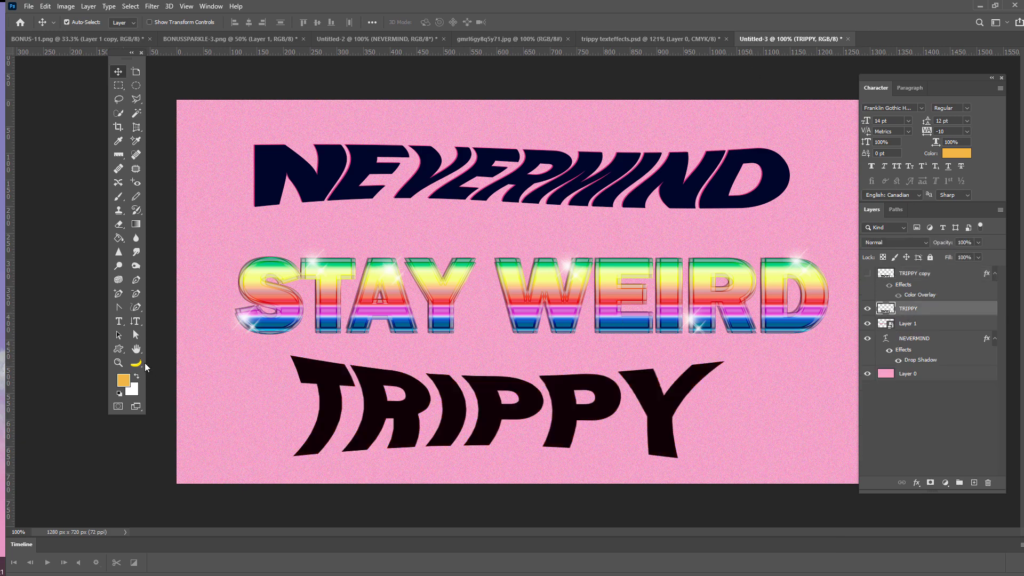
click(916, 482)
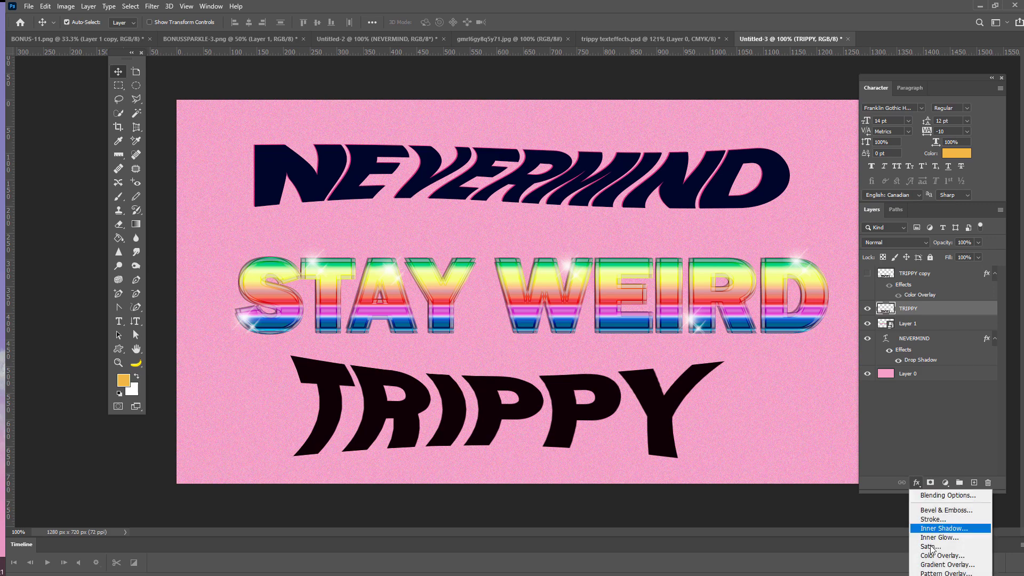
click(937, 556)
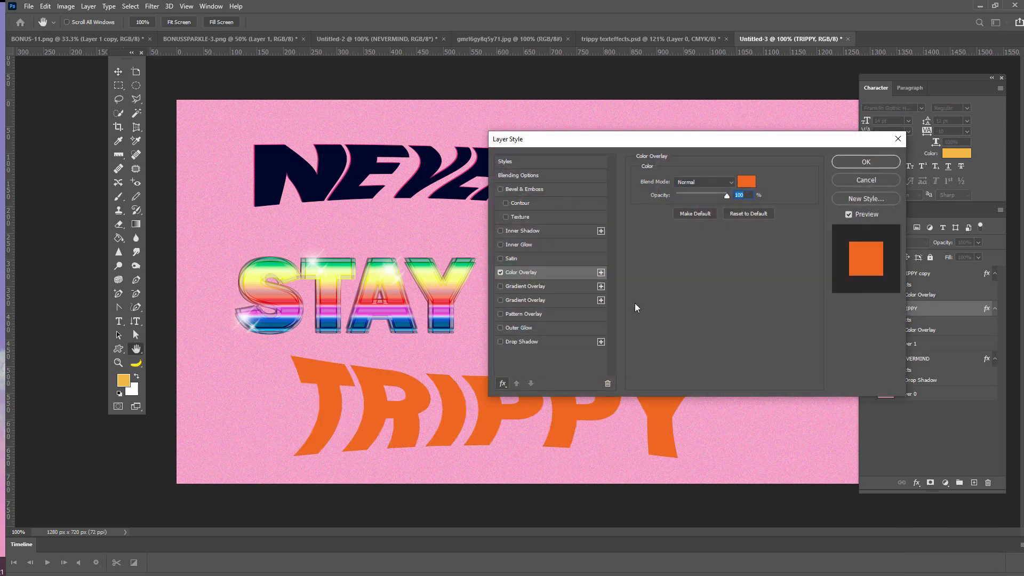
click(749, 182)
click(124, 379)
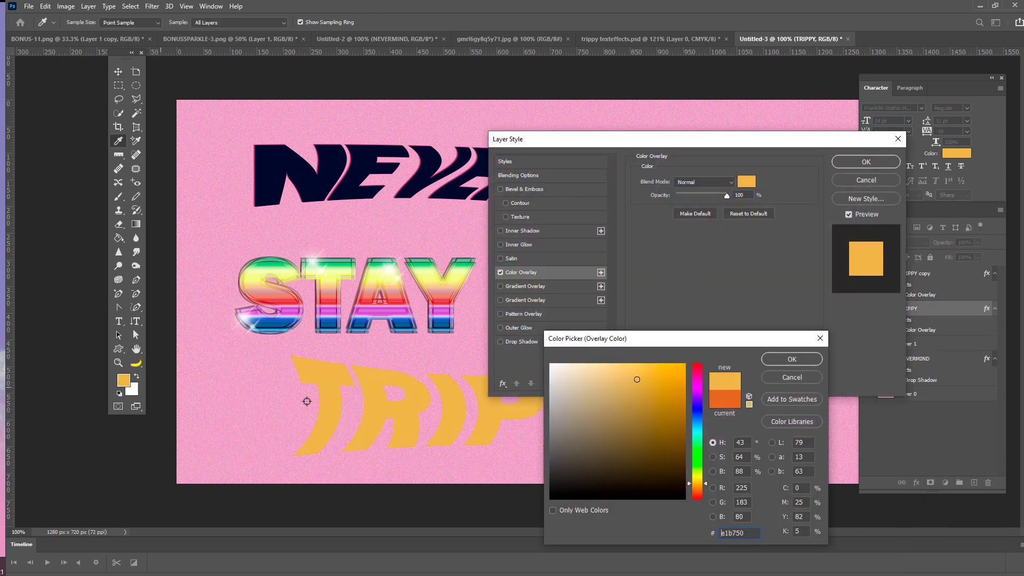
click(653, 367)
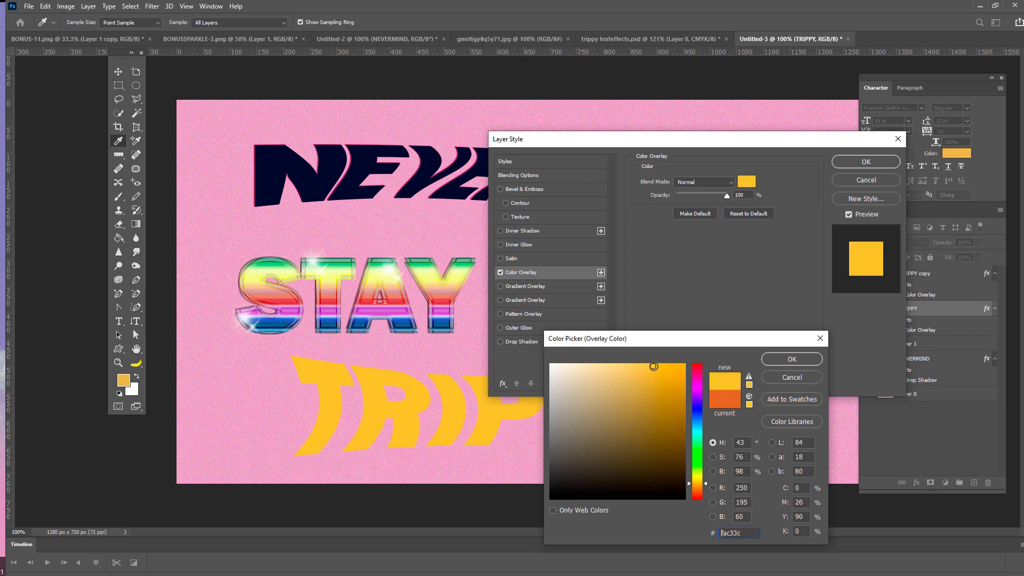
click(779, 360)
click(859, 158)
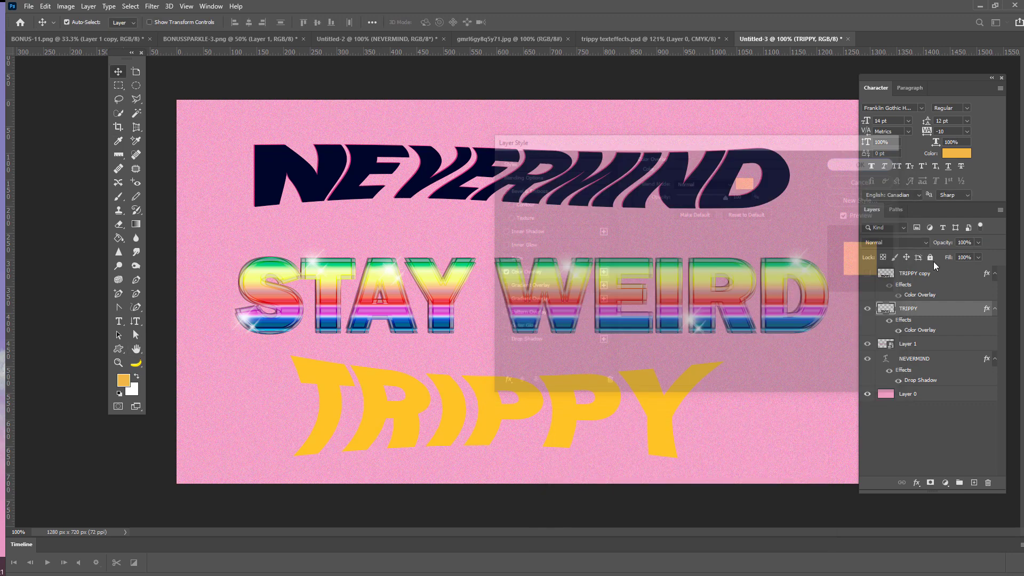
Rasterize the layer styles of the TRIPPY and TRIPPY copy layers, and show TRIPPY copy again.
right_click(925, 313)
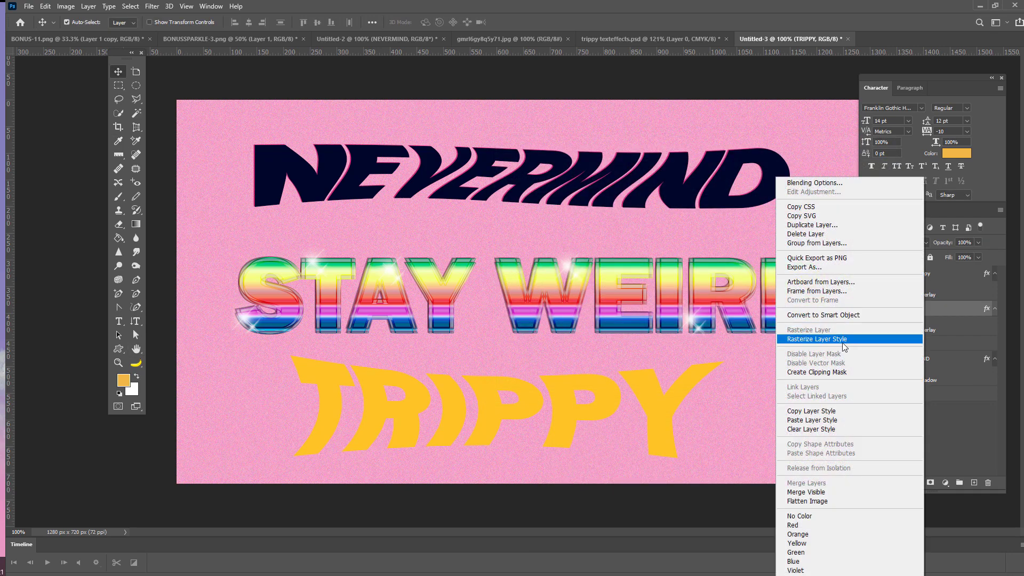
click(848, 339)
click(923, 274)
right_click(923, 274)
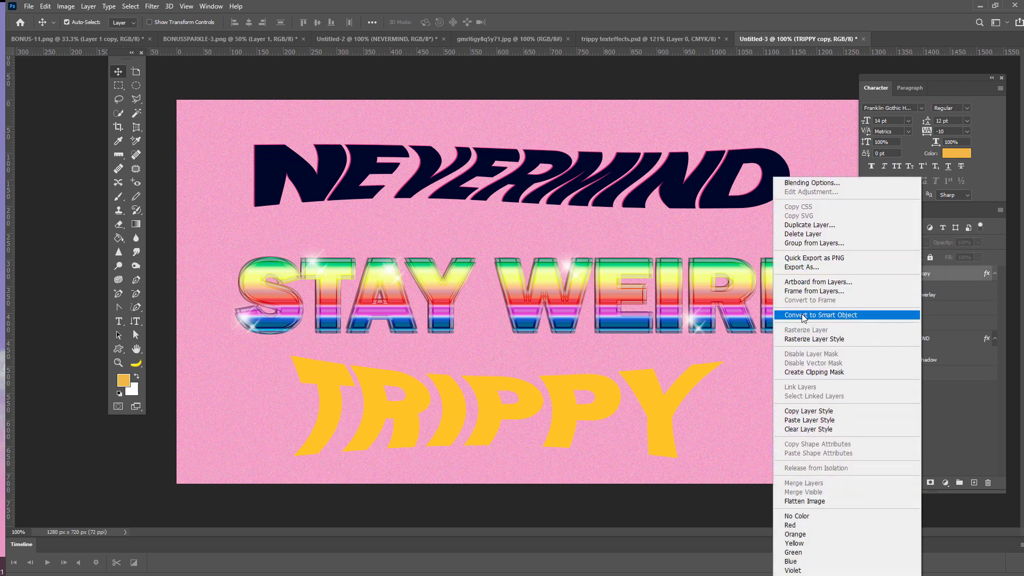
click(810, 346)
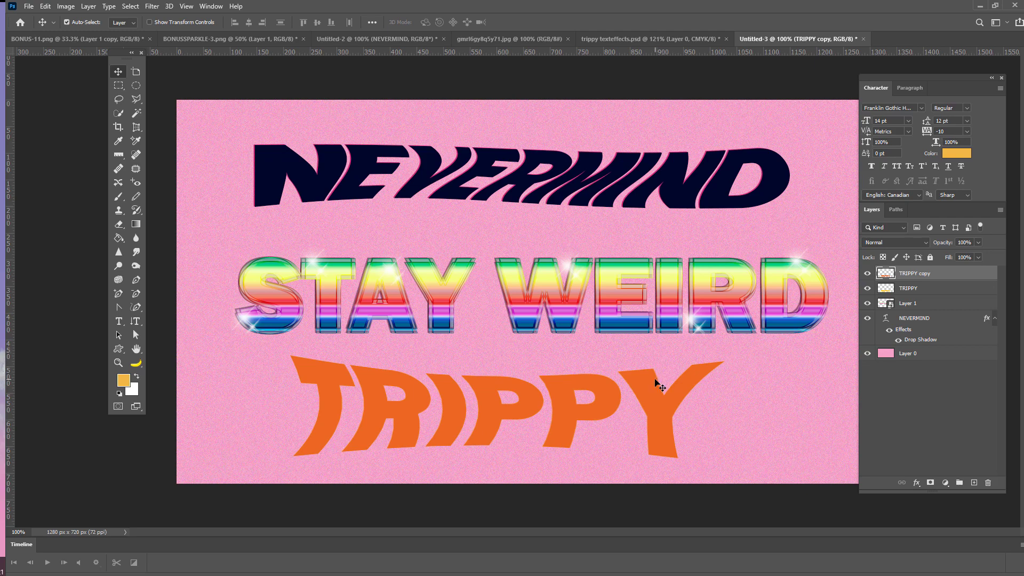
Shift the orange TRIPPY copy slightly up and left of the yellow TRIPPY, and merge the two layers.
drag(660, 387, 655, 385)
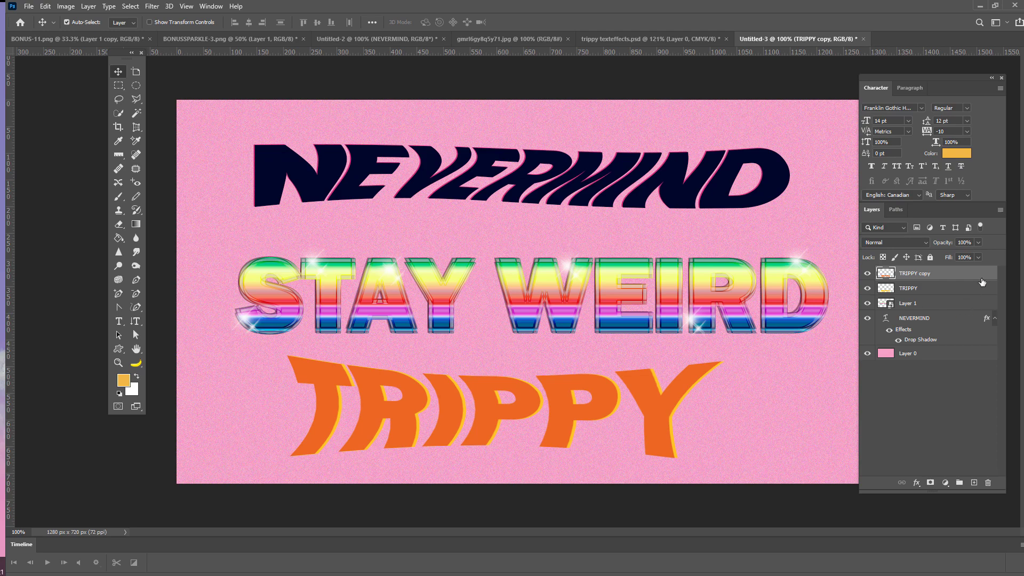
shift+click(920, 288)
right_click(919, 288)
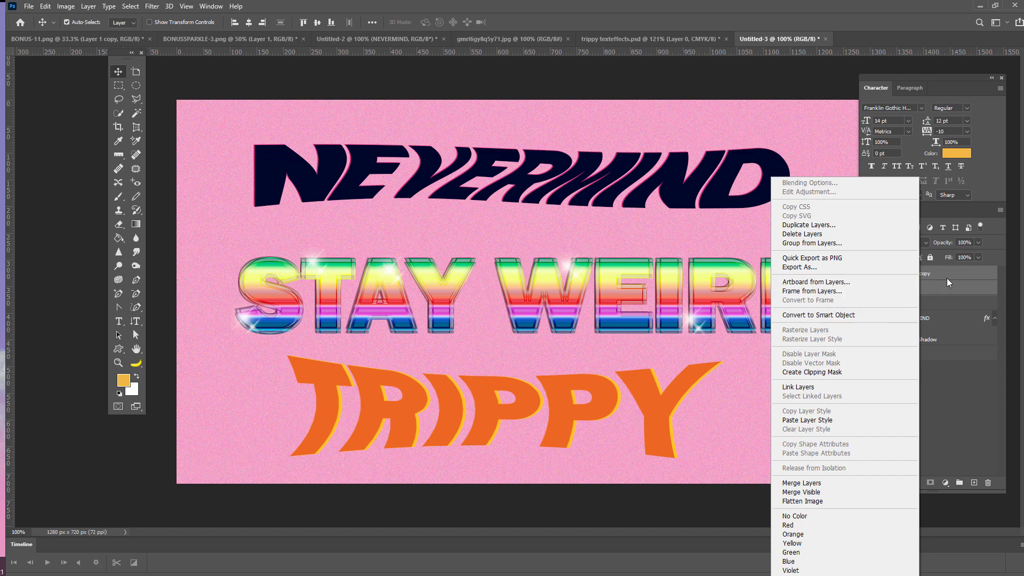
click(814, 483)
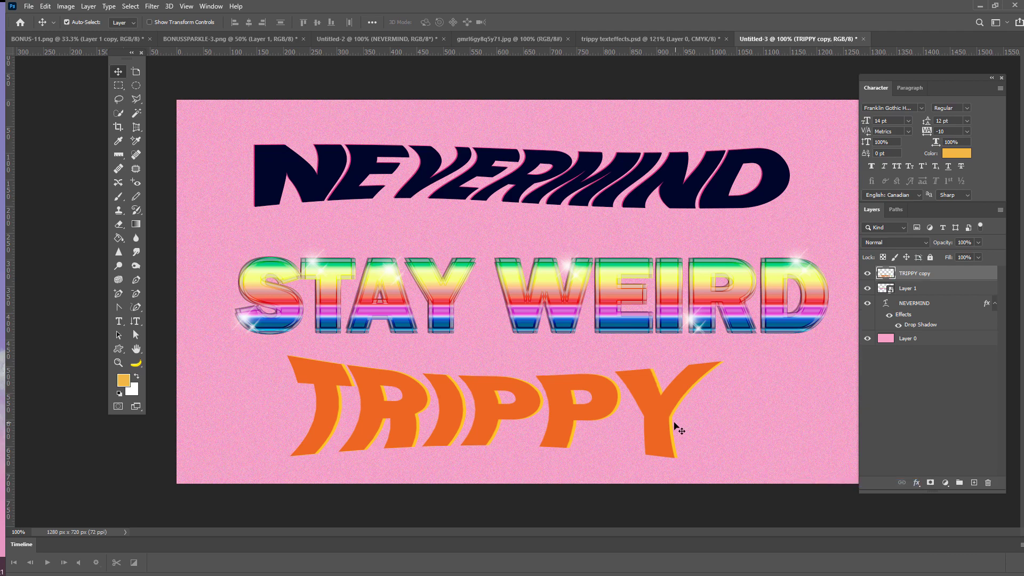
Open the merged TRIPPY copy in Liquify and warp the T, R, I and both Ps with the Forward Warp tool at size 80.
click(152, 6)
click(176, 90)
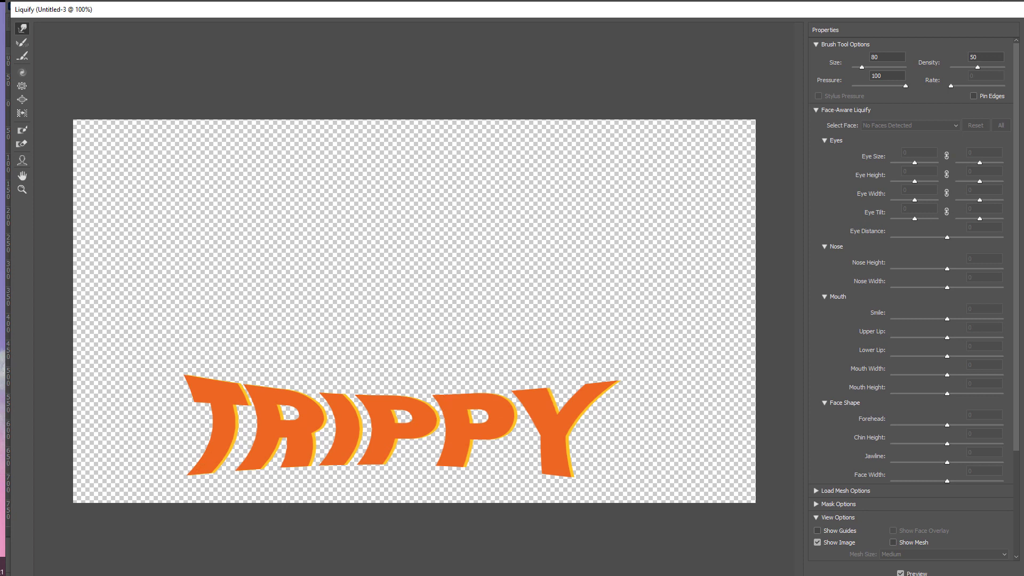
key(Return)
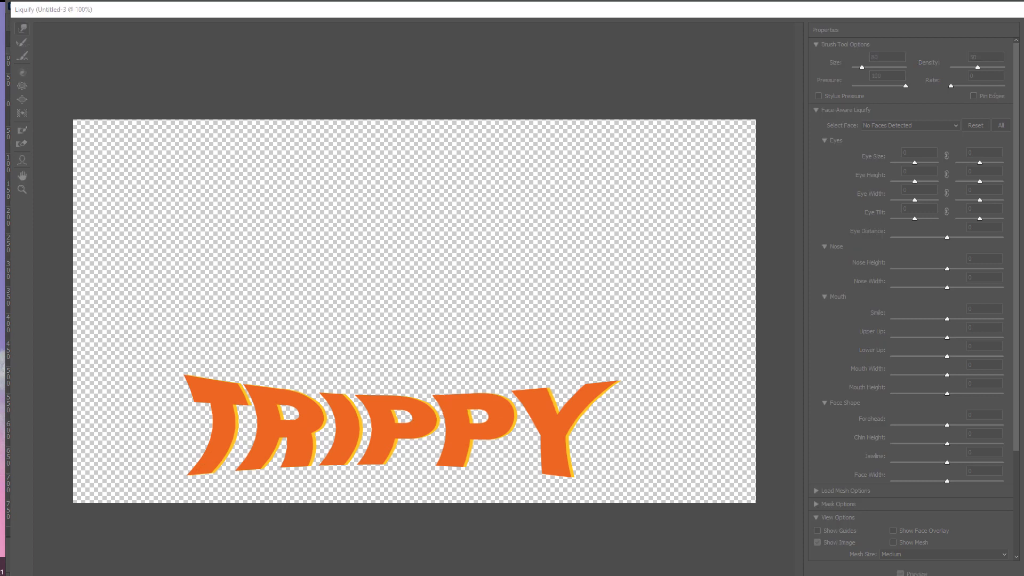
click(377, 83)
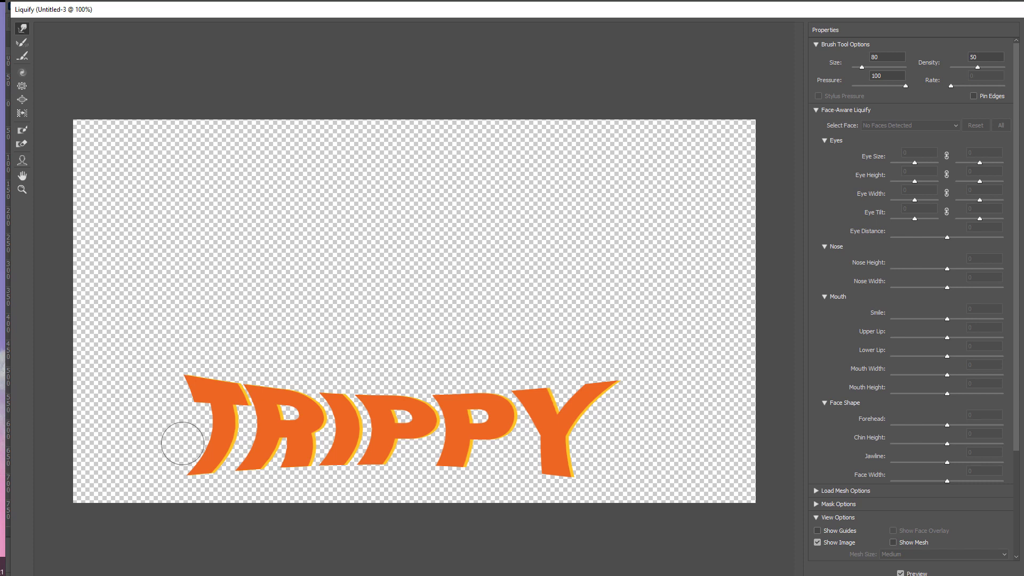
mouse_move(195, 438)
mouse_down()
mouse_move(217, 438)
mouse_move(214, 418)
mouse_up()
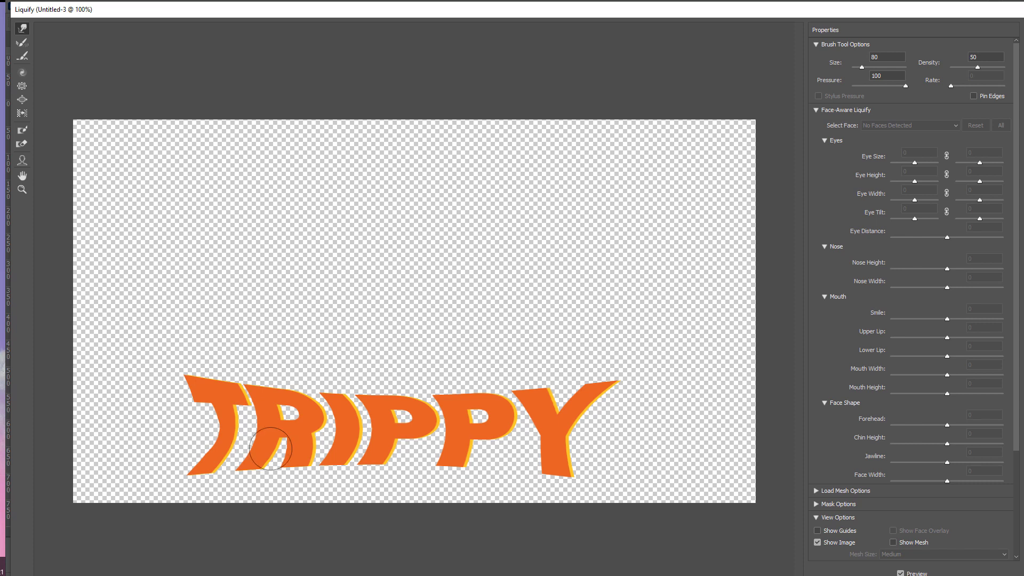
drag(312, 405, 308, 409)
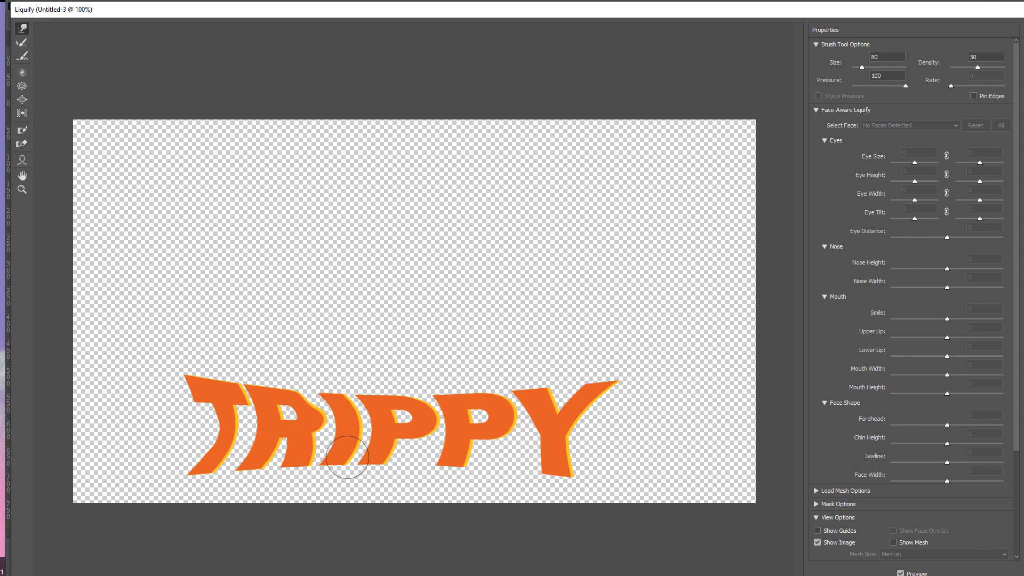
drag(357, 421, 347, 420)
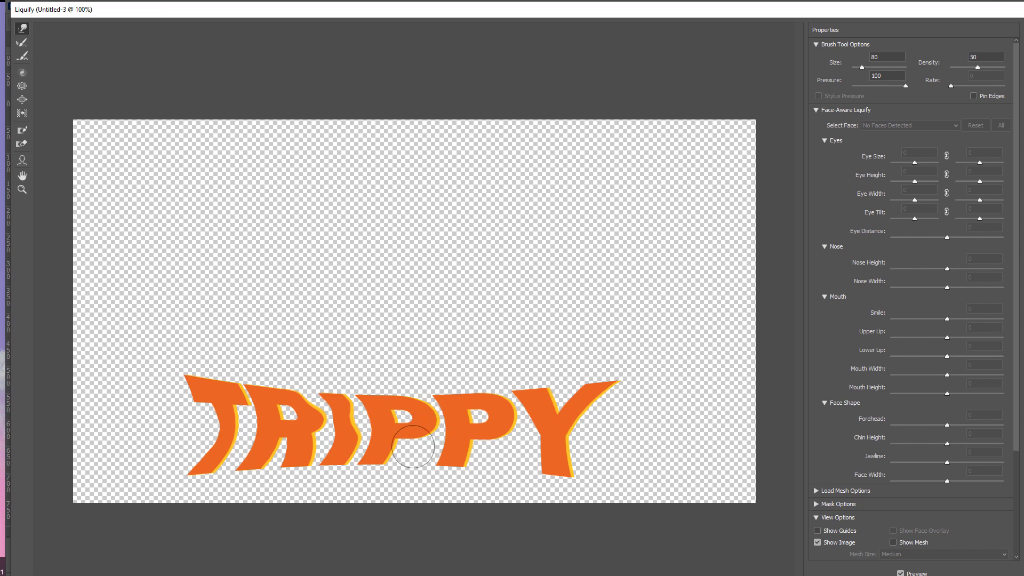
mouse_move(394, 451)
mouse_down()
mouse_move(434, 423)
mouse_move(410, 407)
mouse_up()
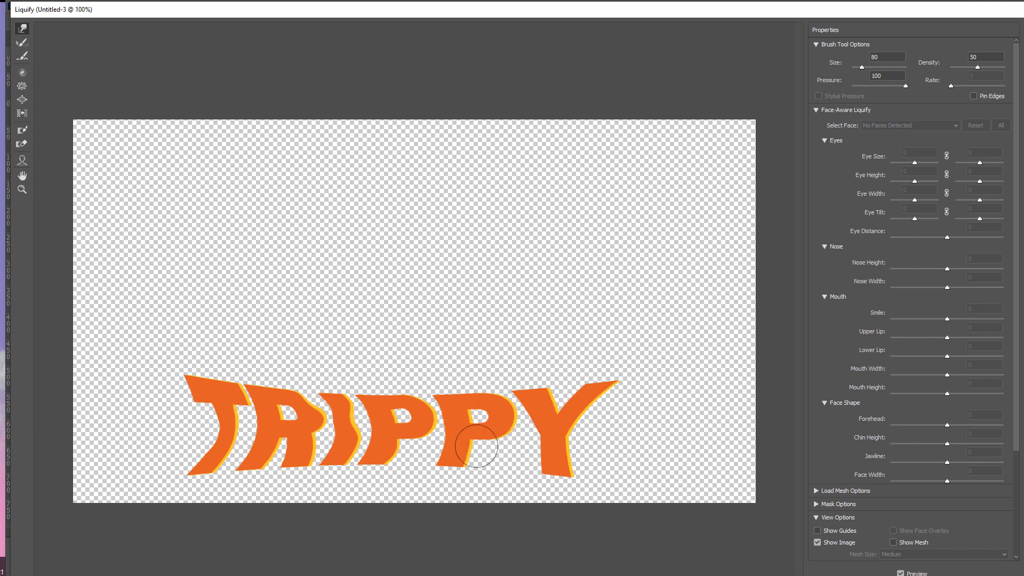
mouse_move(476, 445)
mouse_down()
mouse_move(508, 449)
mouse_move(475, 459)
mouse_move(481, 453)
mouse_move(469, 452)
mouse_move(493, 426)
mouse_up()
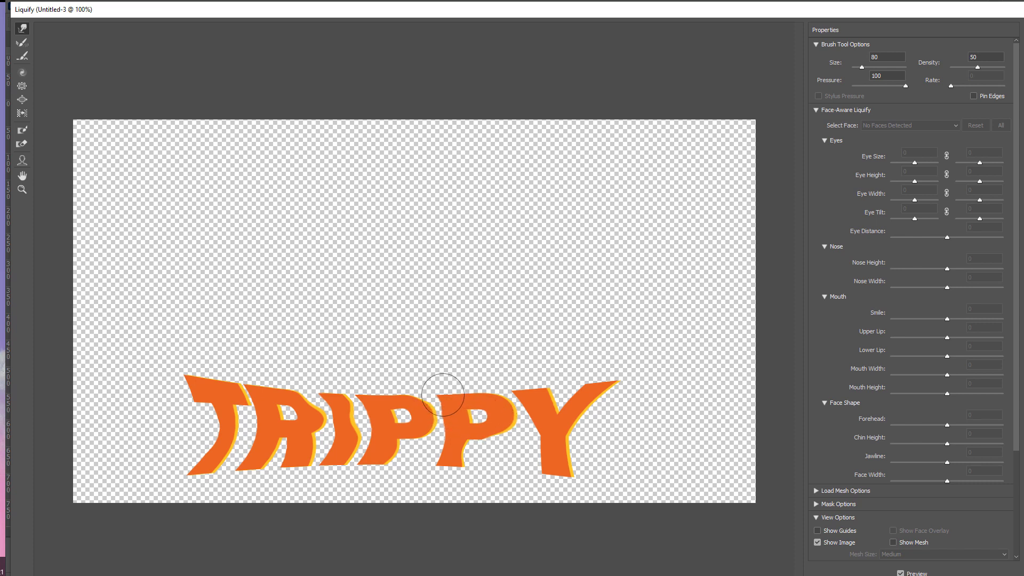
Shrink the upper edge and corner of the second P with the Pucker tool, starting at brush size 90.
click(22, 85)
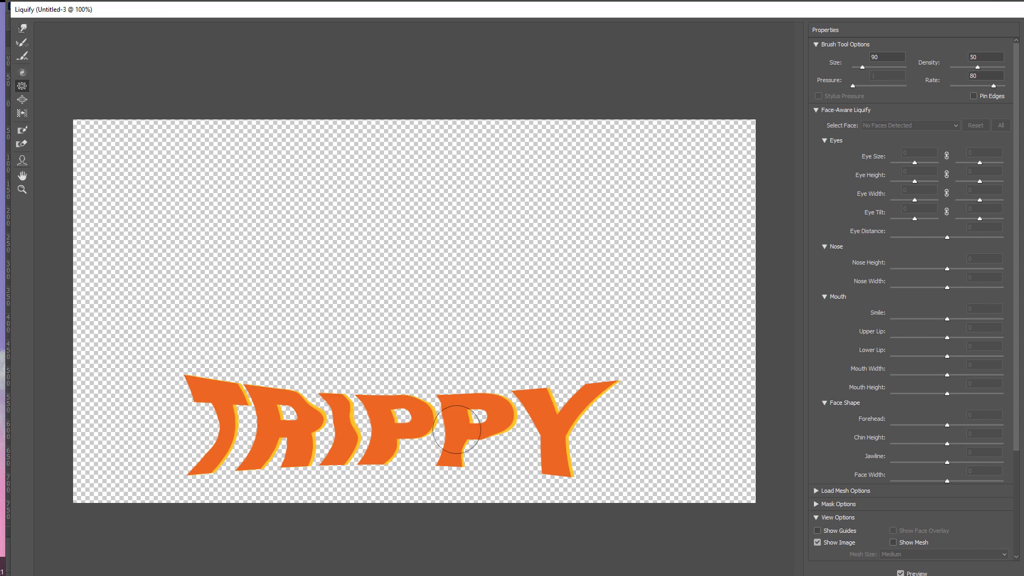
drag(447, 390, 410, 412)
click(22, 99)
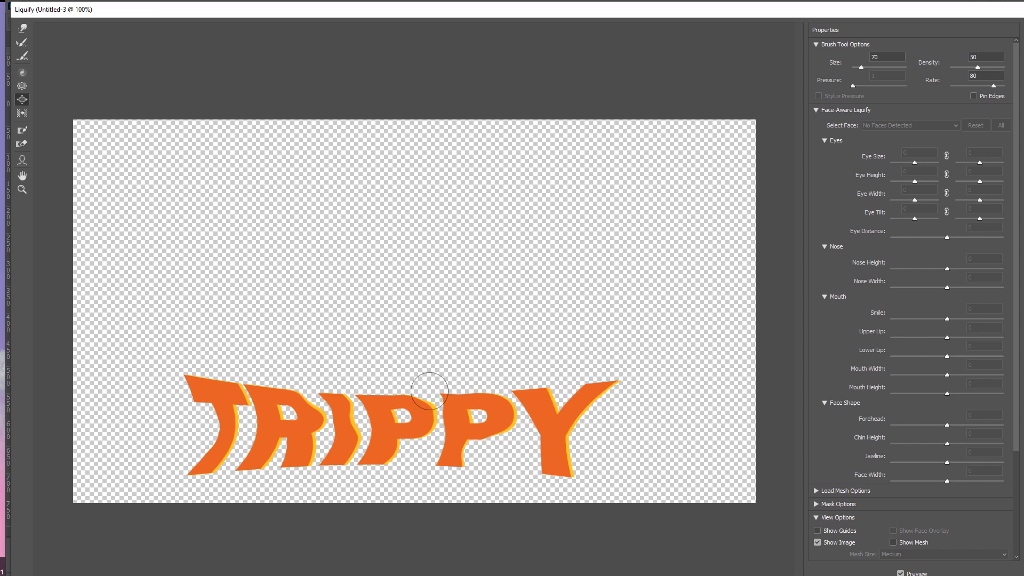
click(23, 86)
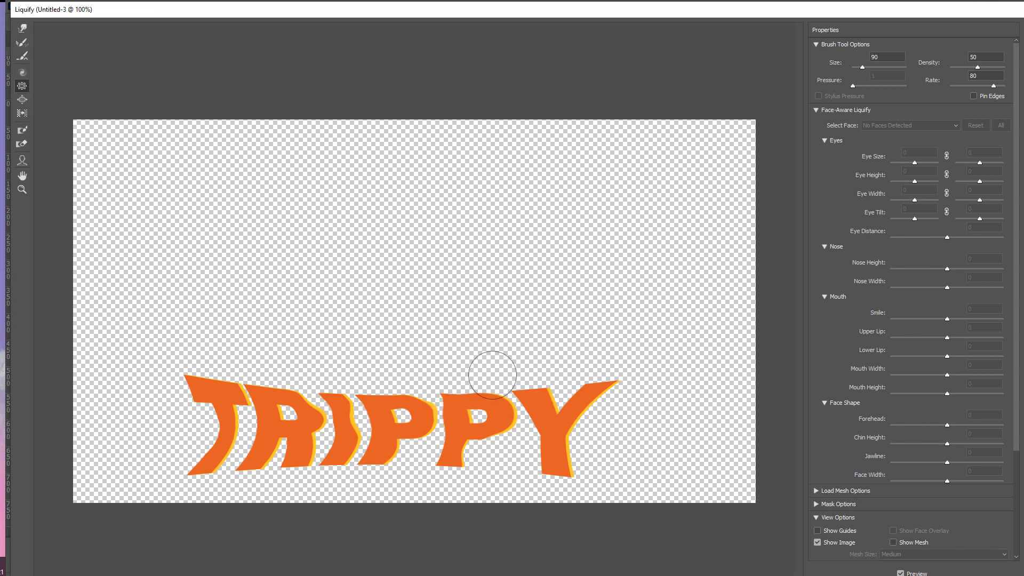
mouse_move(492, 375)
mouse_down()
mouse_move(448, 390)
mouse_move(460, 395)
mouse_up()
key(bracketleft)
key(bracketleft)
Reshape the adjoining Ps and bend the Y's arm and foot with the Forward Warp tool at size 80, and apply Liquify.
click(23, 29)
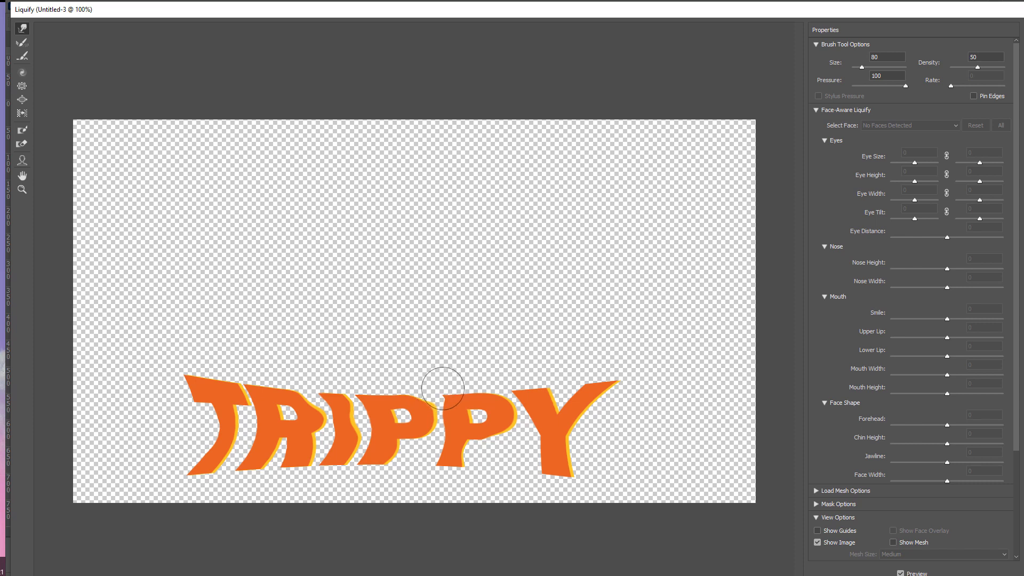
mouse_move(442, 388)
mouse_down()
mouse_move(441, 377)
mouse_move(442, 398)
mouse_move(431, 374)
mouse_move(438, 390)
mouse_move(423, 395)
mouse_move(423, 416)
mouse_up()
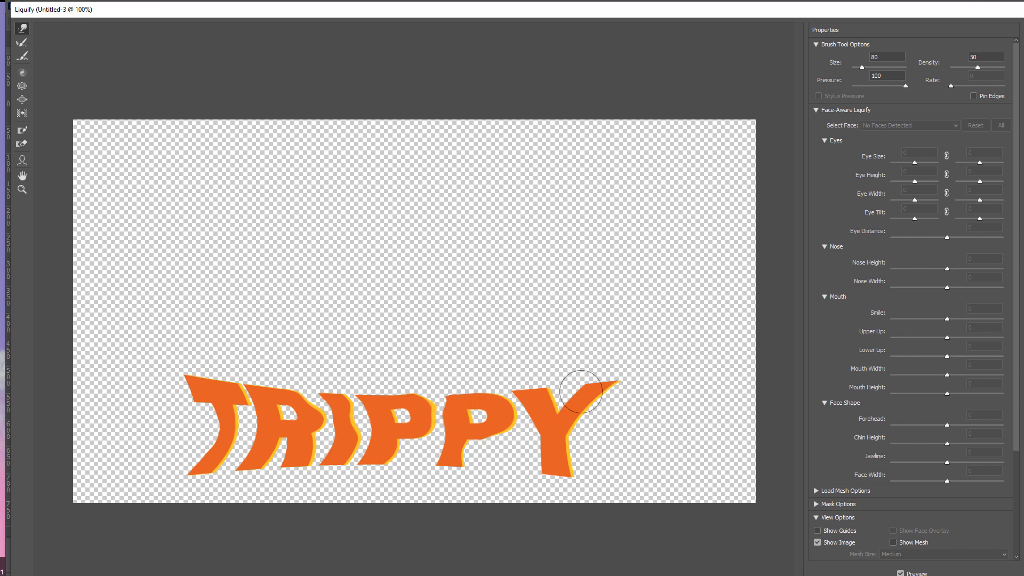
mouse_move(581, 391)
mouse_down()
mouse_move(550, 453)
mouse_move(607, 423)
mouse_move(587, 404)
mouse_move(580, 433)
mouse_move(573, 426)
mouse_move(583, 423)
mouse_move(555, 405)
mouse_up()
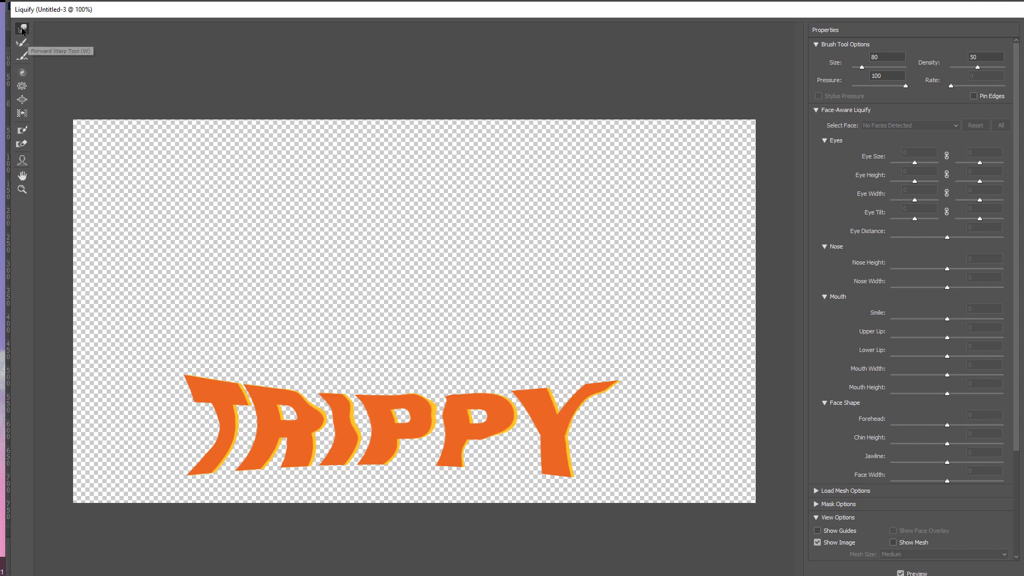
mouse_move(583, 407)
mouse_down()
mouse_move(601, 407)
mouse_move(613, 381)
mouse_up()
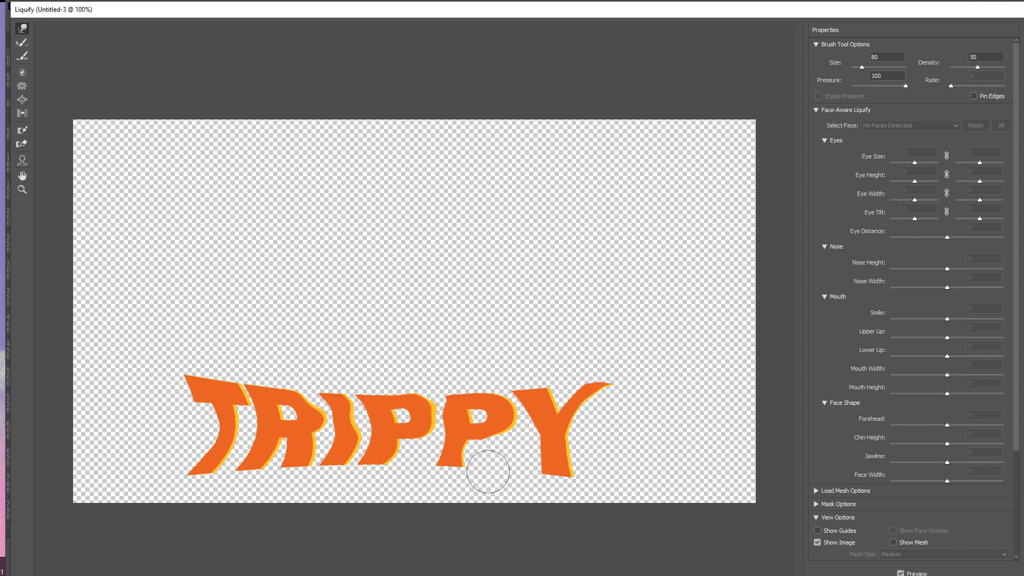
mouse_move(517, 487)
mouse_down()
mouse_move(471, 463)
mouse_move(480, 431)
mouse_up()
drag(585, 462, 569, 469)
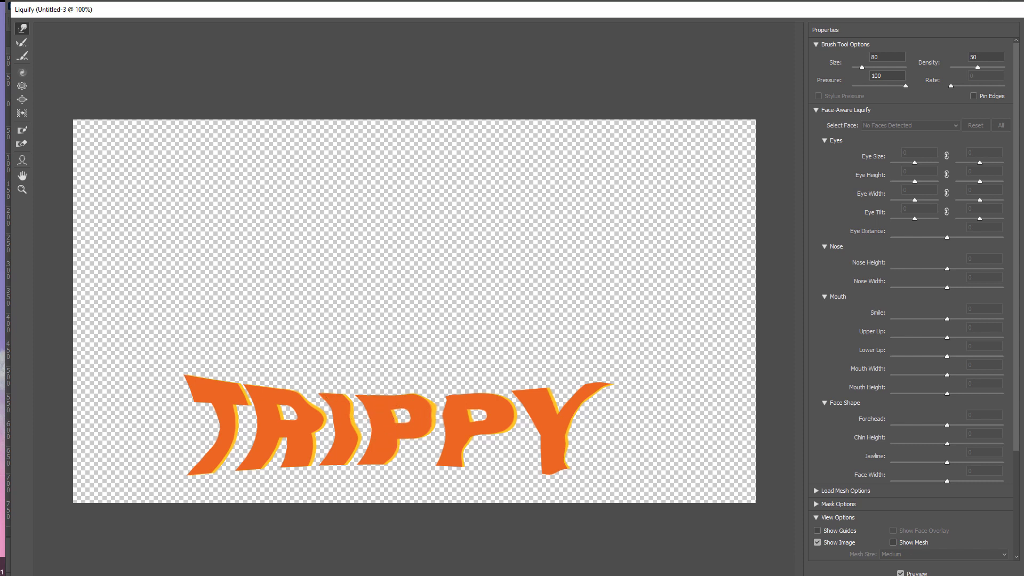
key(Return)
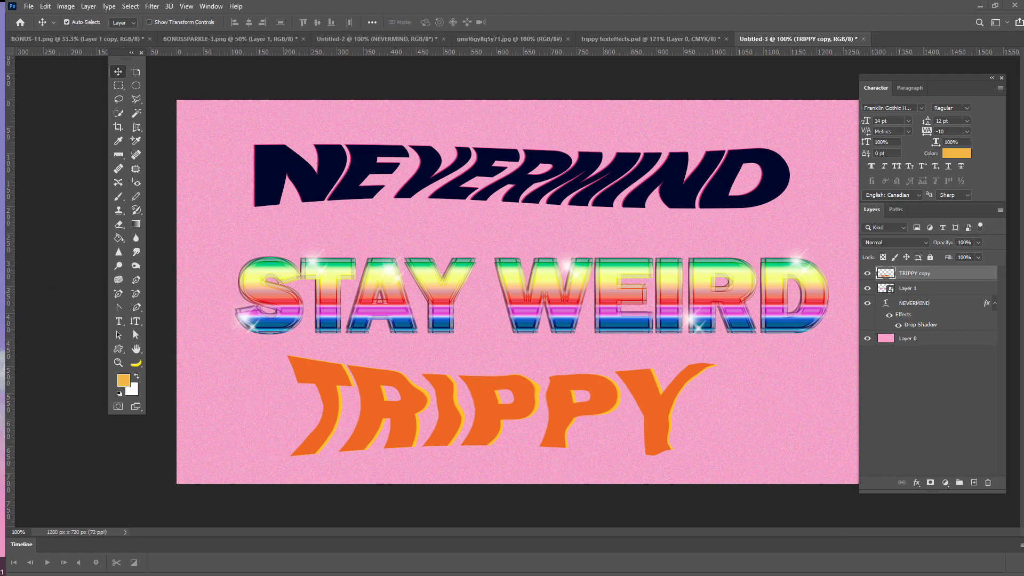
Apply a ZigZag distortion to the TRIPPY copy with amount 100, ridges 1 and Out From Center style, and shift it slightly right and up.
click(151, 6)
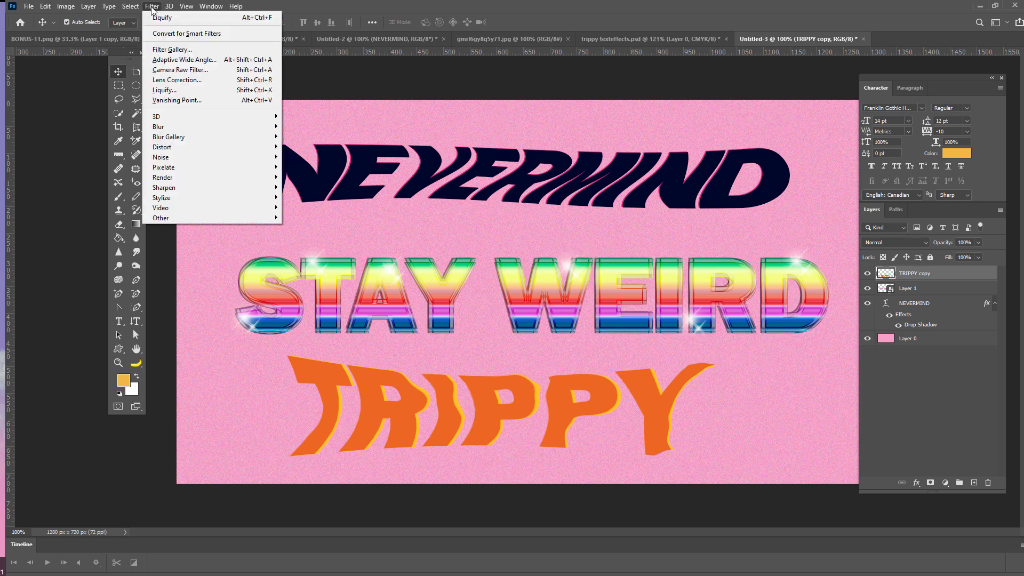
mouse_move(172, 197)
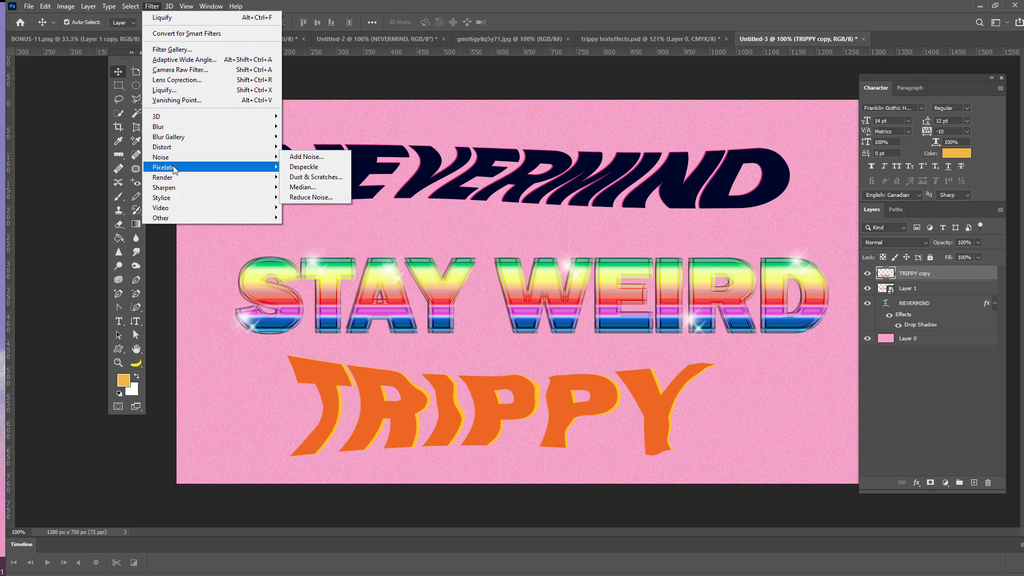
mouse_move(173, 167)
mouse_move(172, 146)
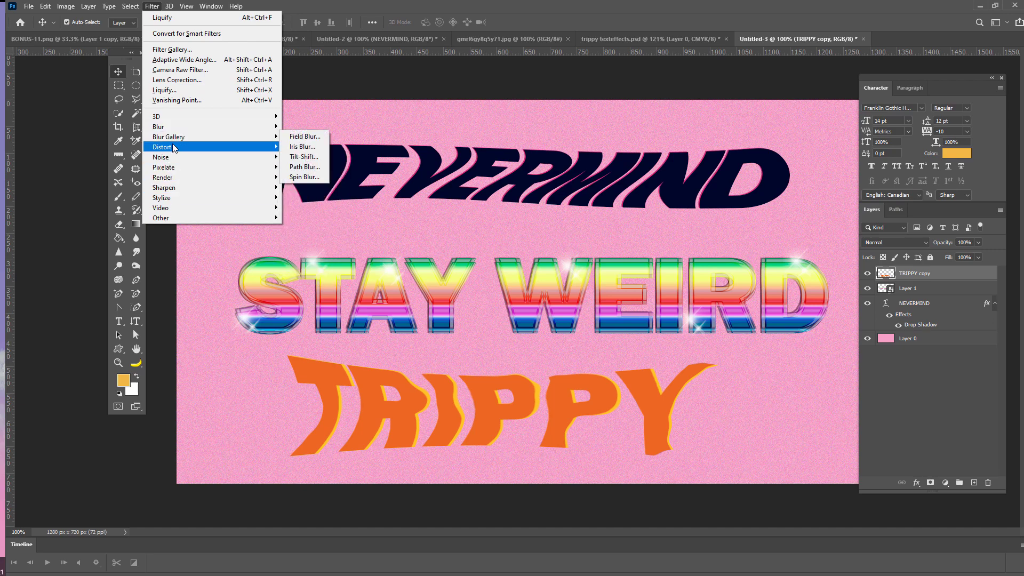
click(307, 226)
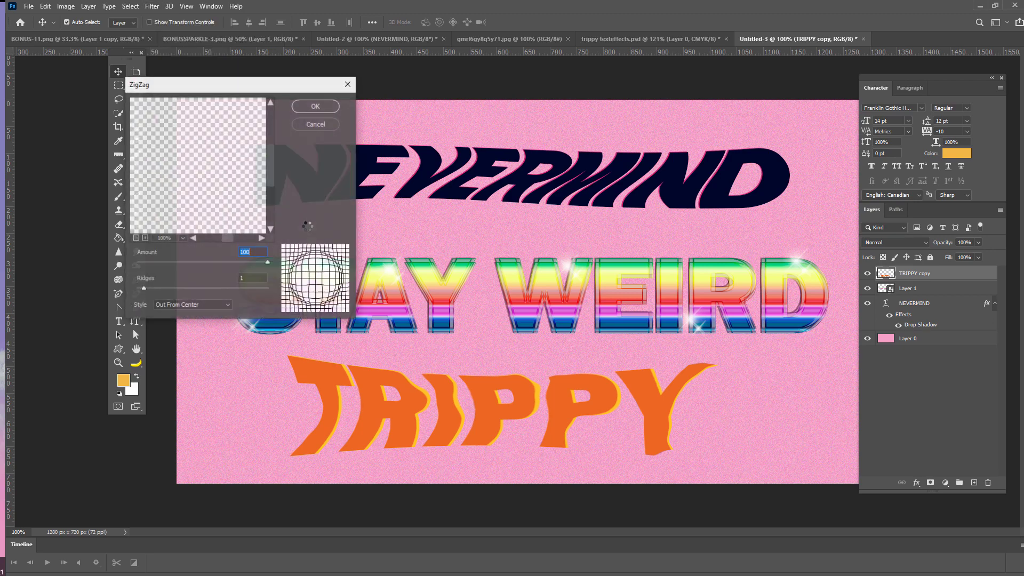
click(136, 238)
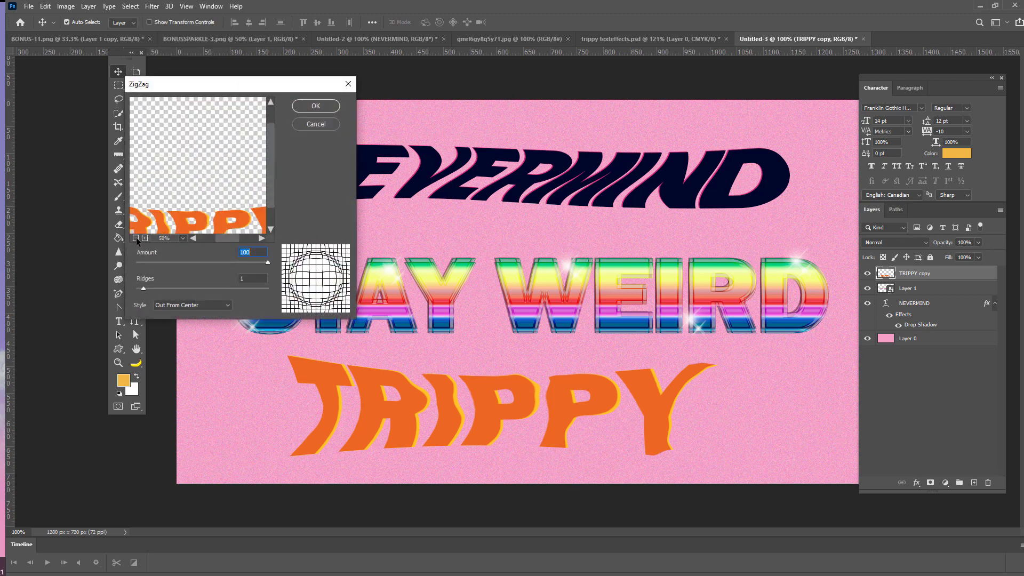
click(136, 237)
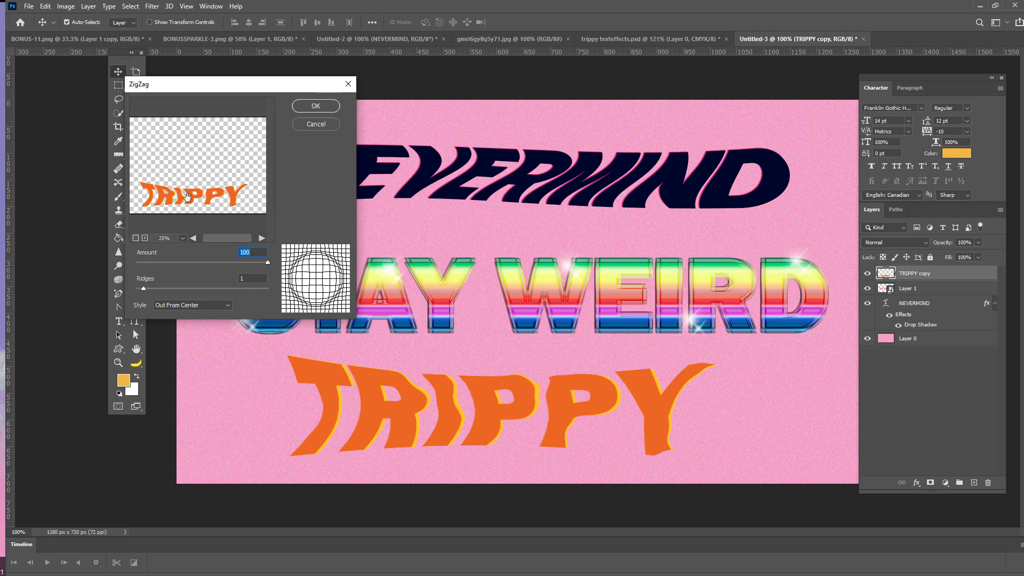
click(199, 304)
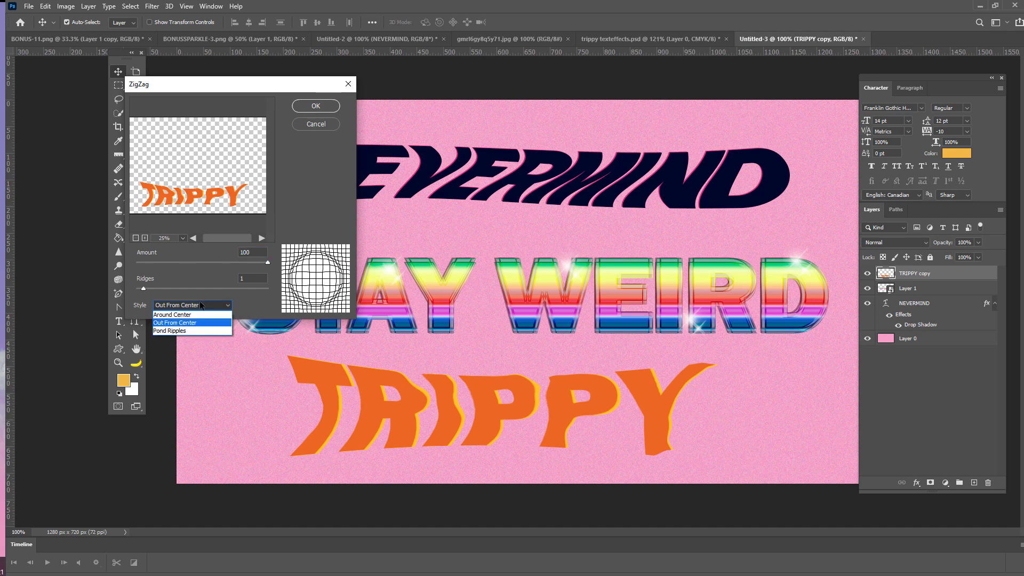
click(294, 190)
click(305, 105)
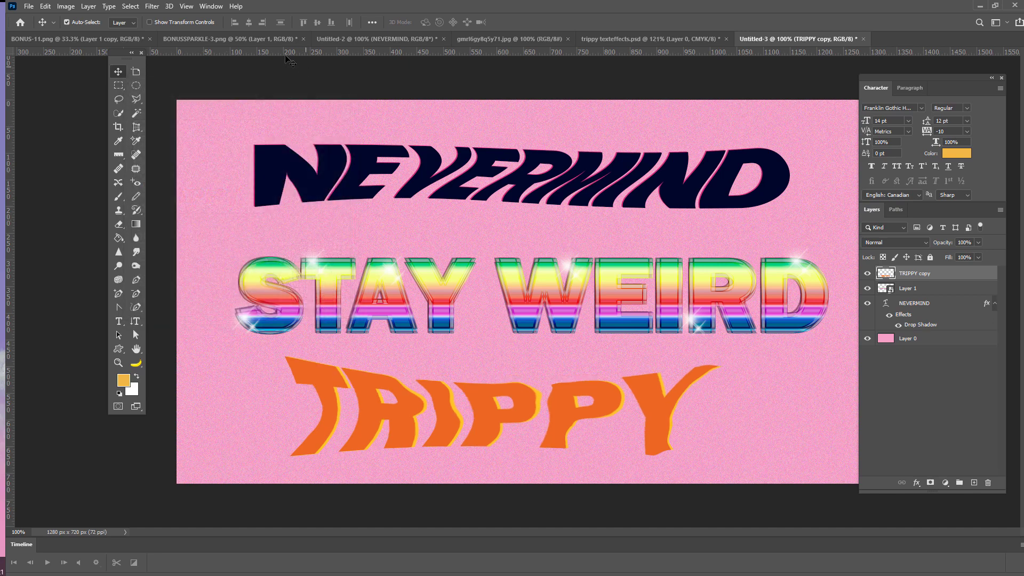
drag(320, 371, 341, 375)
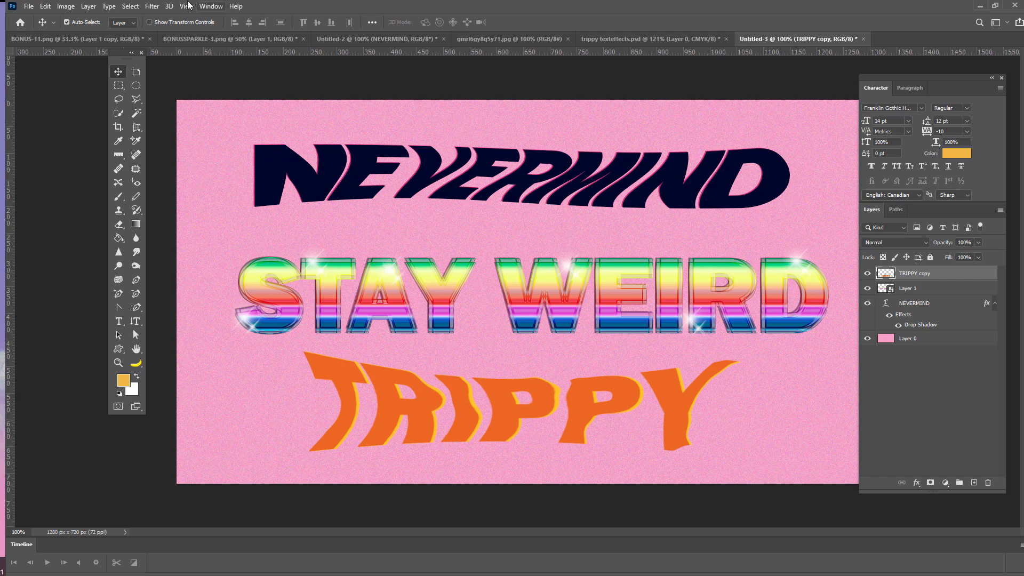
Open the TRIPPY copy in Liquify and twist the letters, including the I, Ps, Y and T, with the Twirl tool at size 200.
click(148, 8)
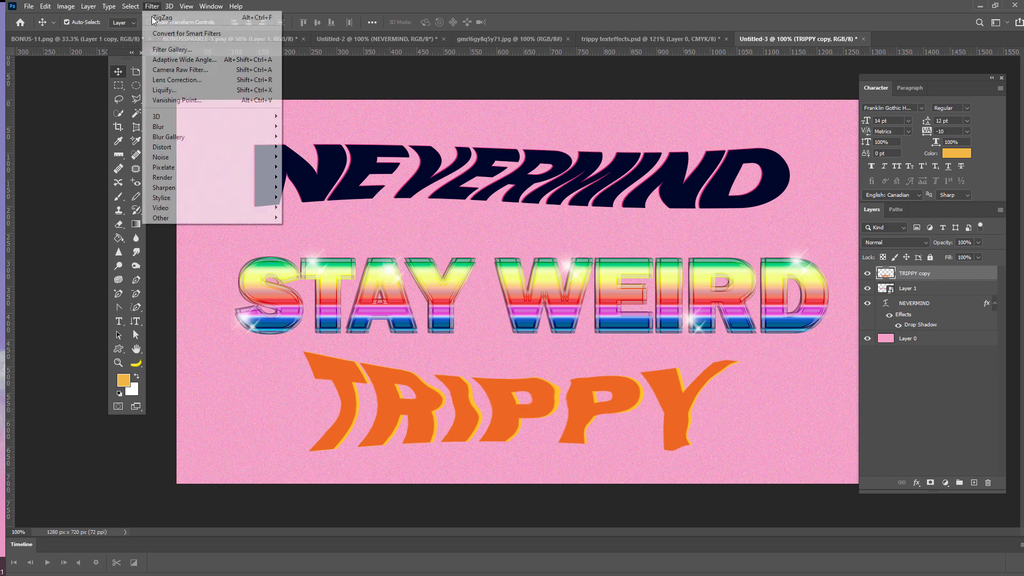
click(165, 89)
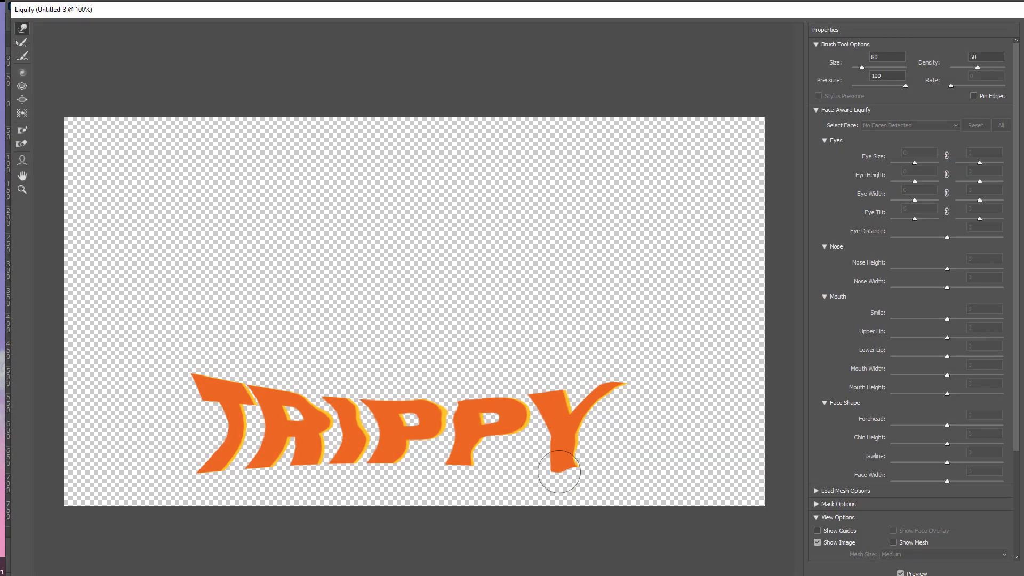
click(22, 72)
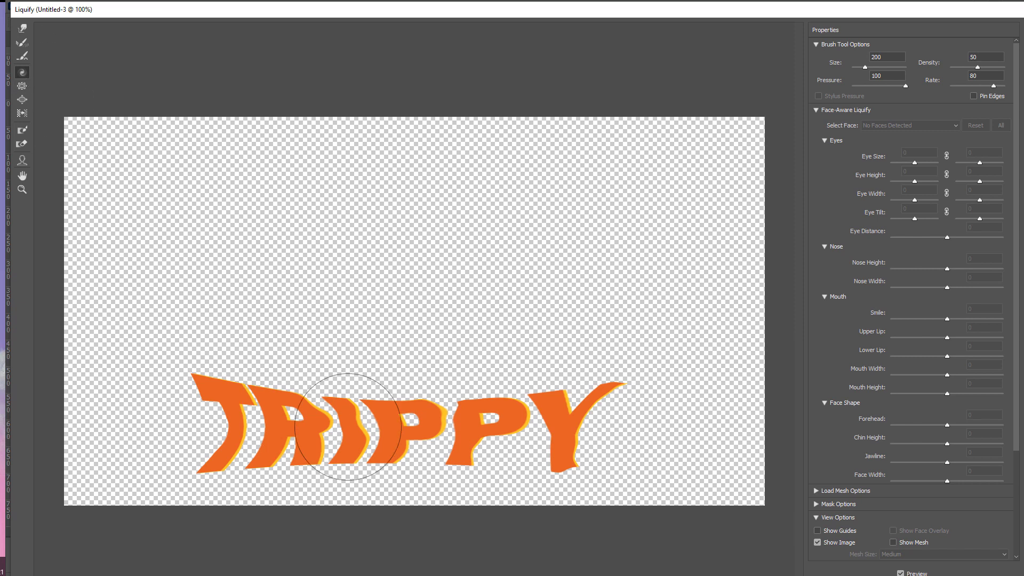
mouse_move(348, 427)
mouse_down()
mouse_move(449, 445)
mouse_move(491, 439)
mouse_move(438, 431)
mouse_move(498, 449)
mouse_move(562, 440)
mouse_move(322, 424)
mouse_up()
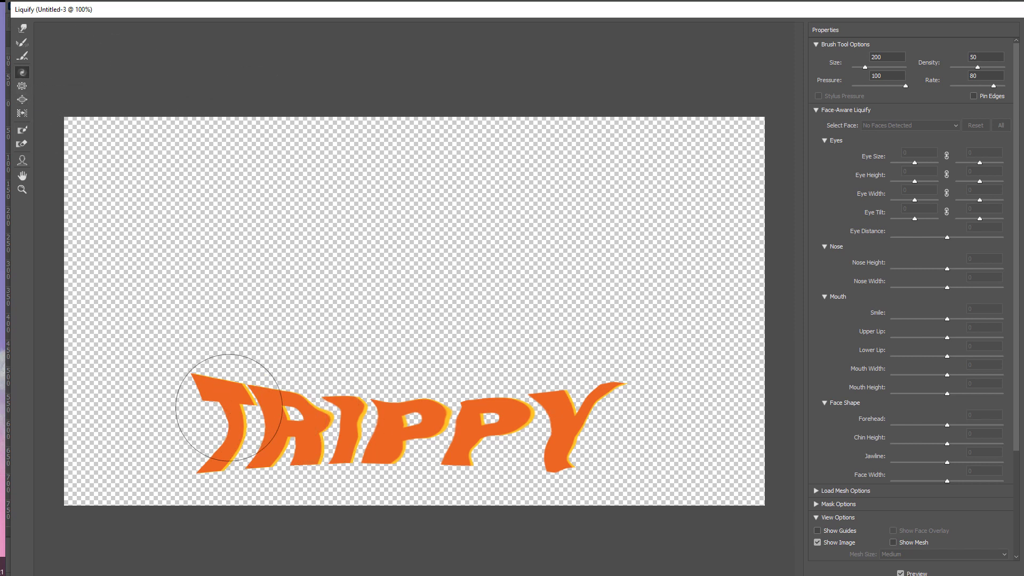
drag(230, 408, 310, 407)
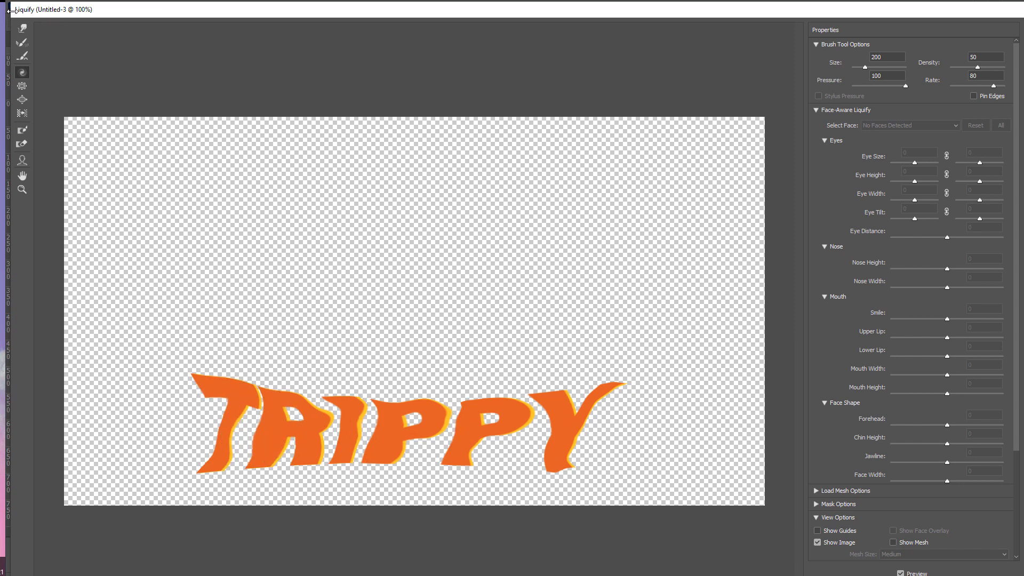
Reshape the adjoining edges of the T and R with the Forward Warp tool at size 80, and apply Liquify.
click(23, 27)
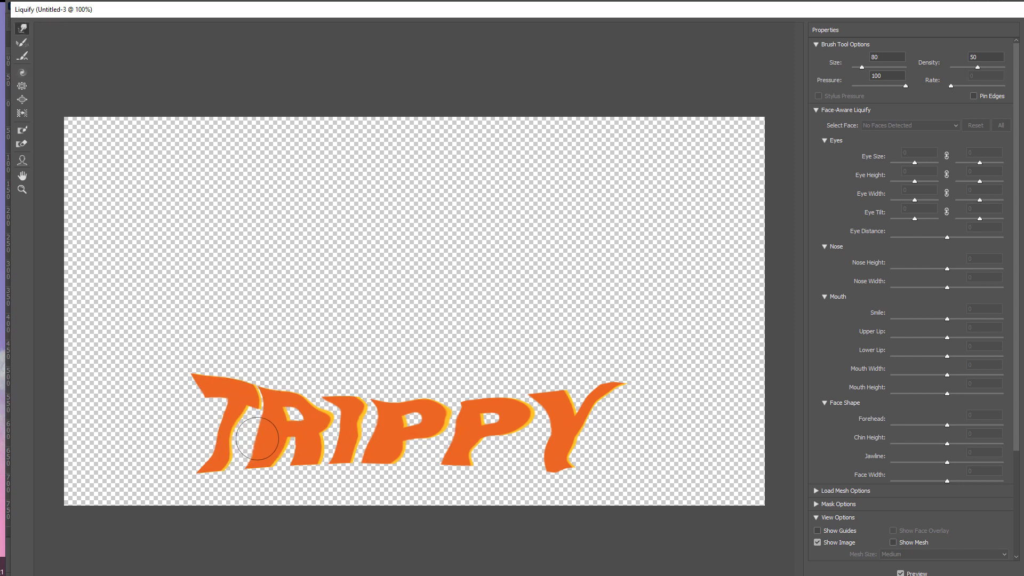
mouse_move(262, 437)
mouse_down()
mouse_move(257, 417)
mouse_move(265, 417)
mouse_move(240, 457)
mouse_move(364, 447)
mouse_move(441, 401)
mouse_up()
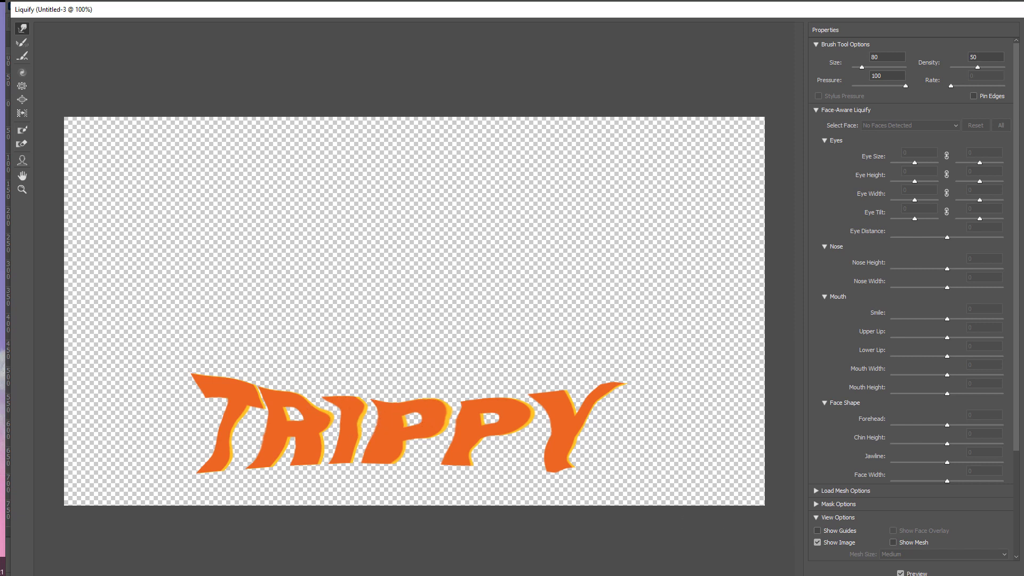
key(Return)
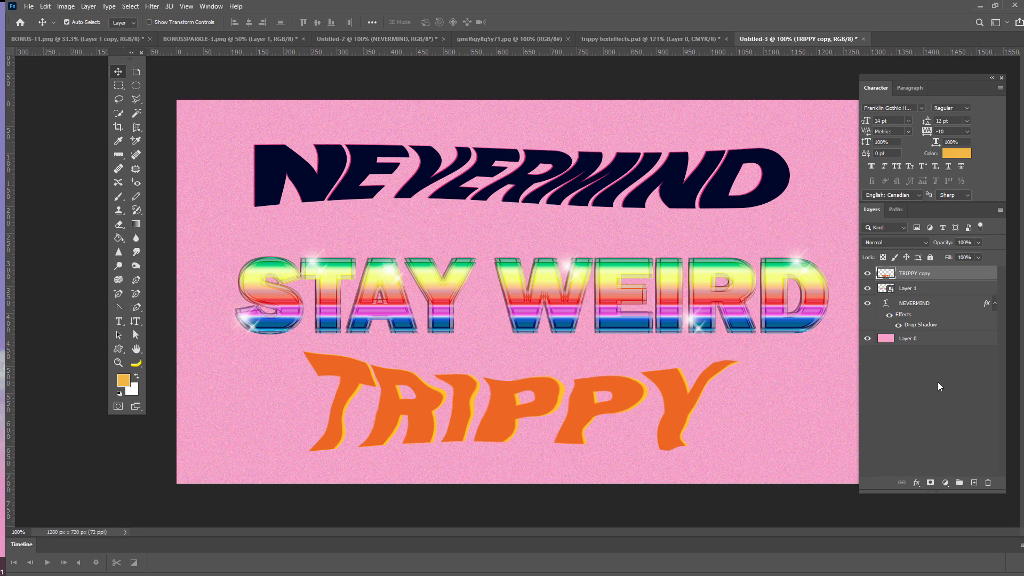
Add a Multiply drop shadow to the TRIPPY copy with 58% opacity, size 1 px, angle -11° and distance 5 px.
click(915, 483)
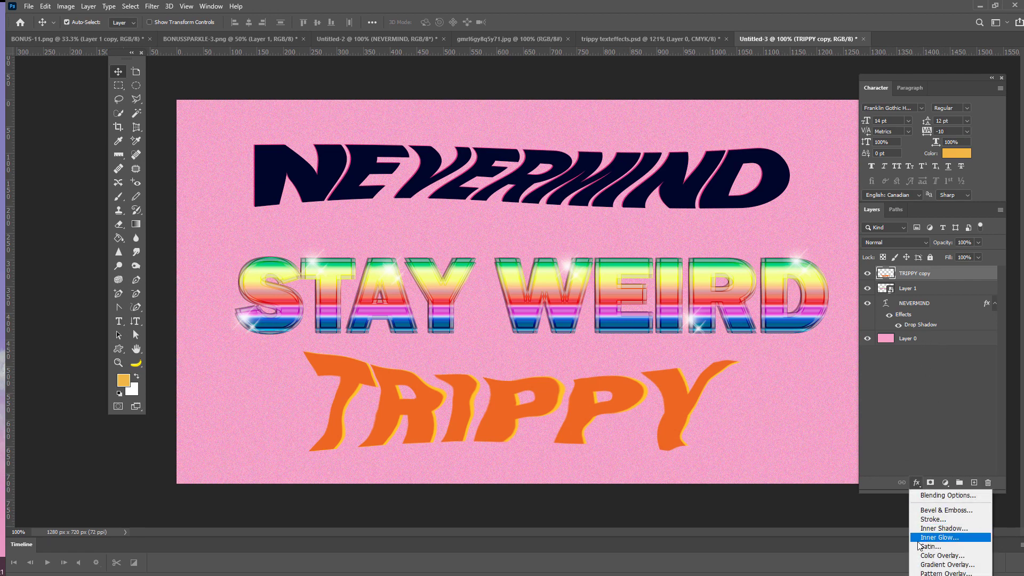
click(941, 575)
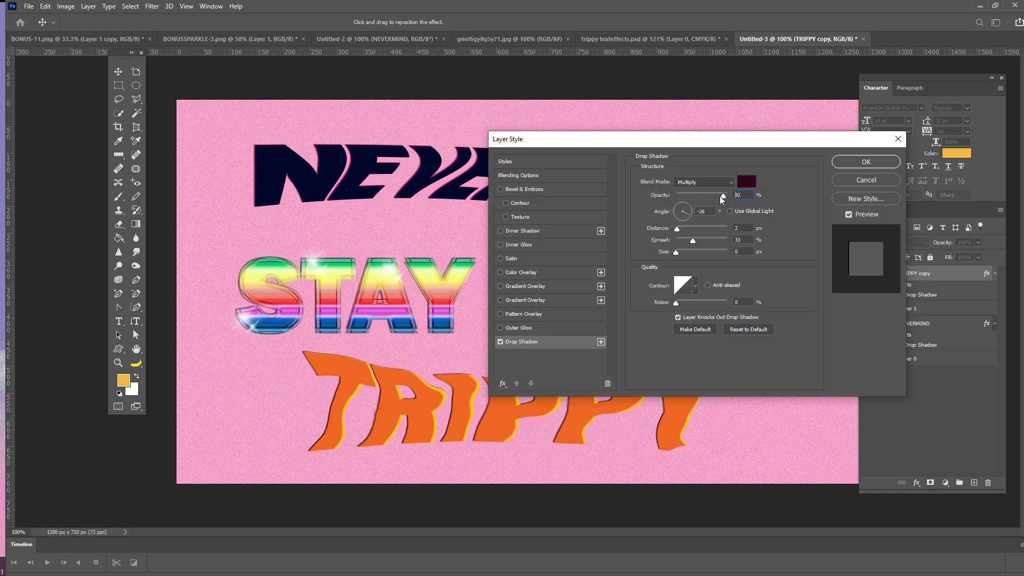
drag(720, 195, 707, 198)
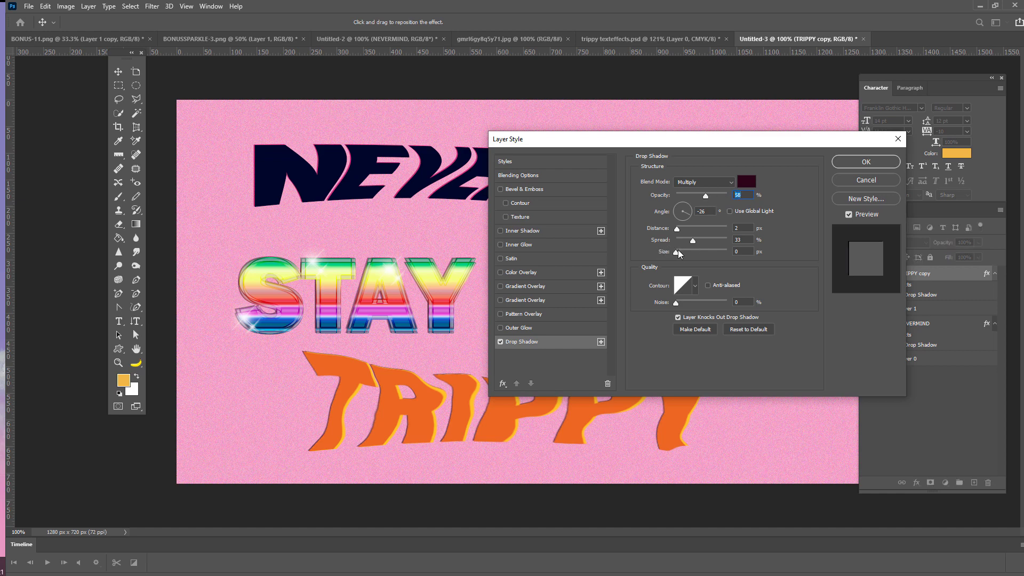
drag(677, 251, 678, 251)
drag(457, 403, 454, 403)
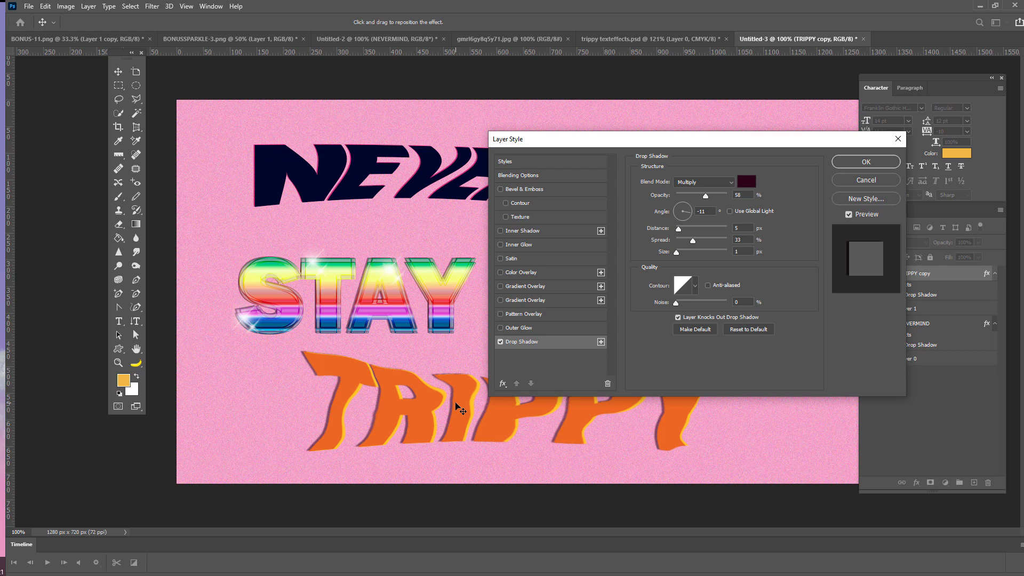
Keep the TRIPPY shadow colour at 2b0c1e, set its opacity to 51%, and apply the layer style.
drag(629, 143, 740, 69)
click(887, 105)
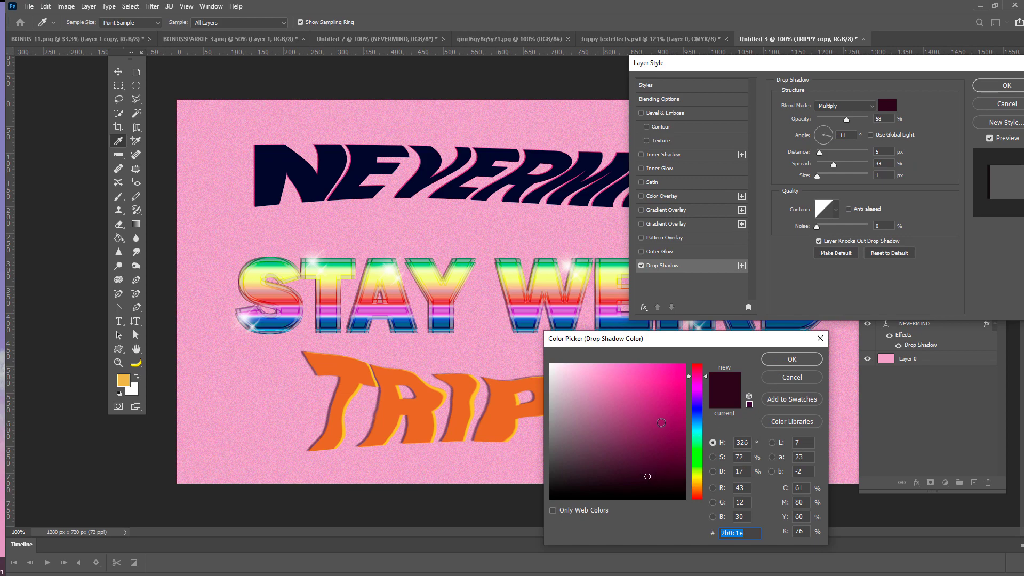
click(777, 360)
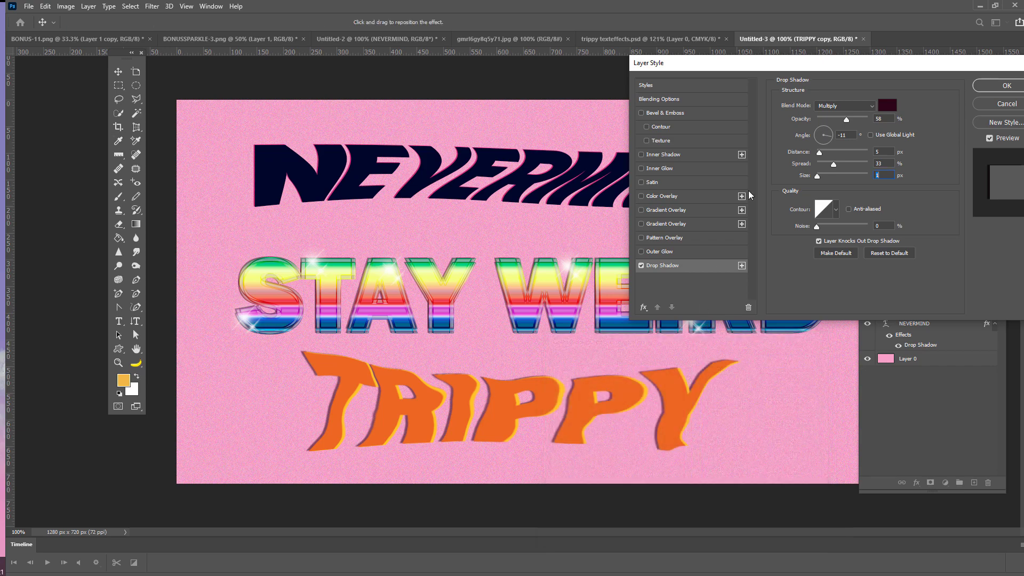
click(843, 120)
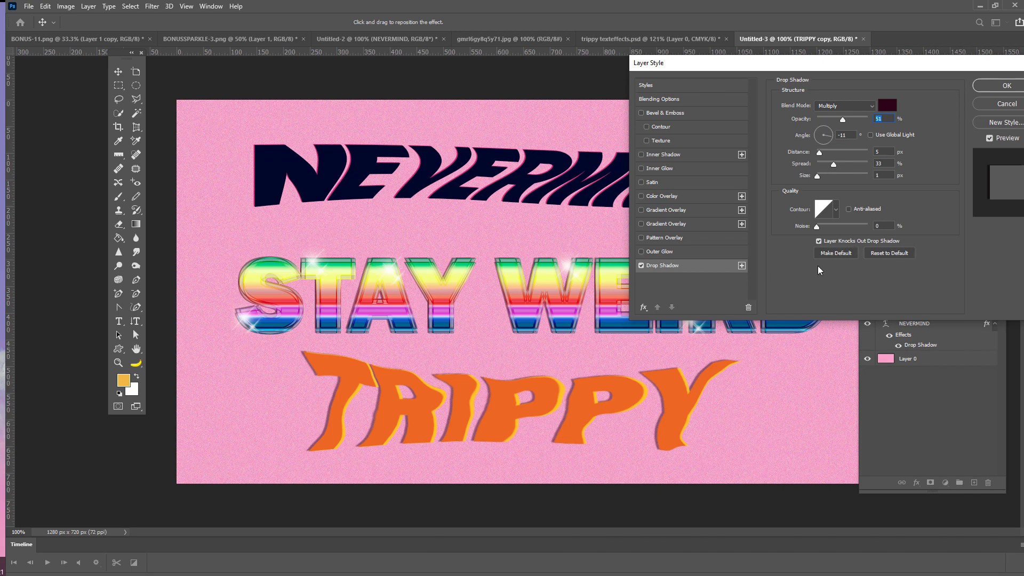
click(994, 87)
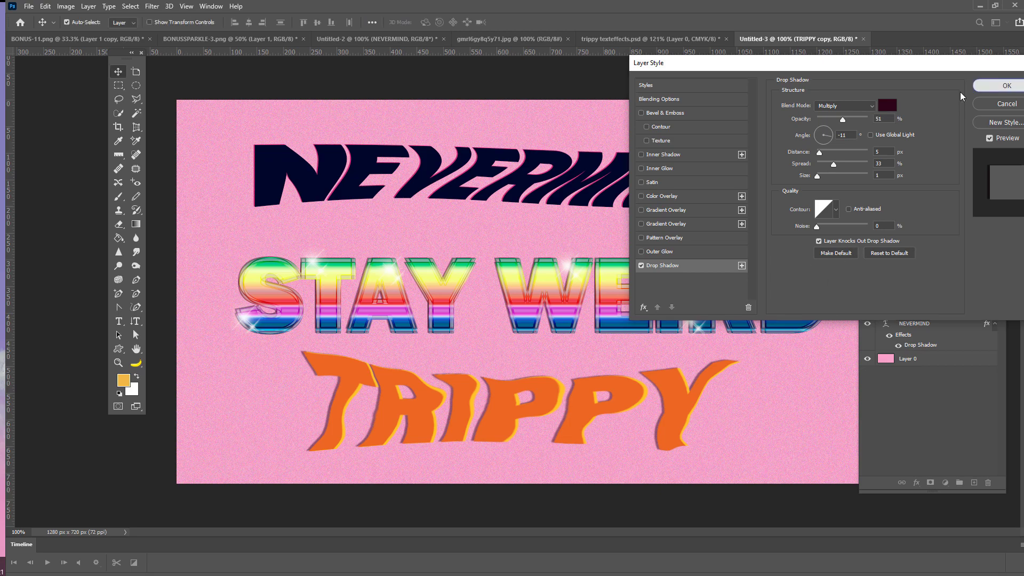